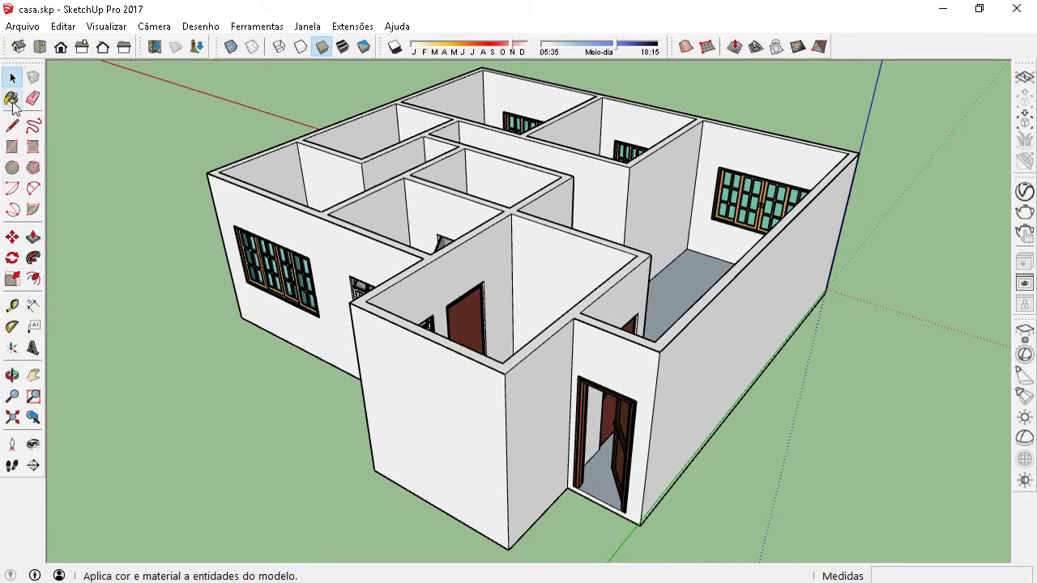
Activate the Paint Bucket to open the Materials panel on the 'Vidros e espelhos' library.
{"action": "left_click", "coordinate": [12, 98]}
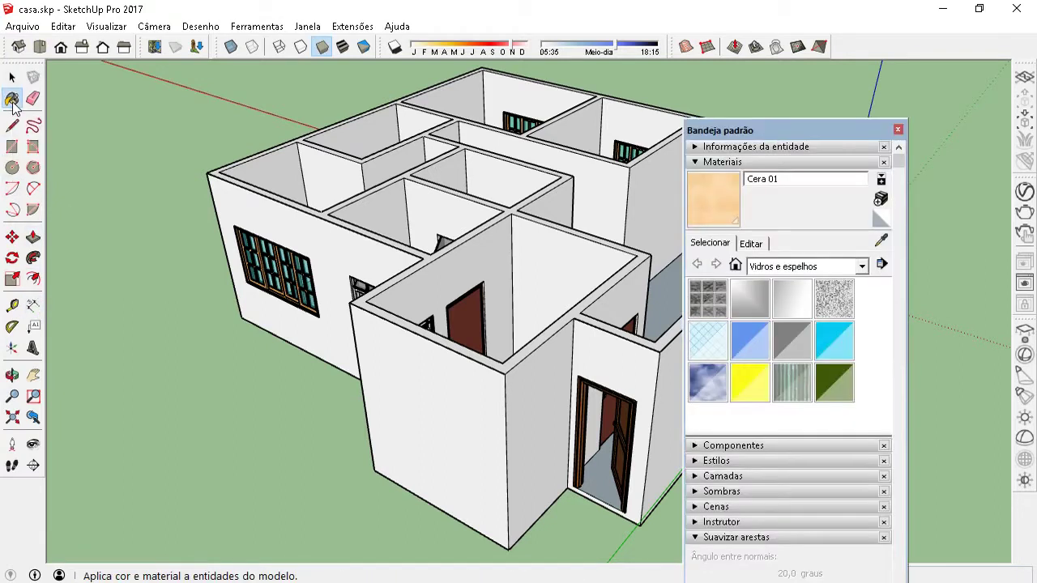
Move the Materials tray aside and switch its category to 'Tijolo e revestimentos'.
{"action": "left_click_drag", "start_coordinate": [739, 131], "coordinate": [794, 105]}
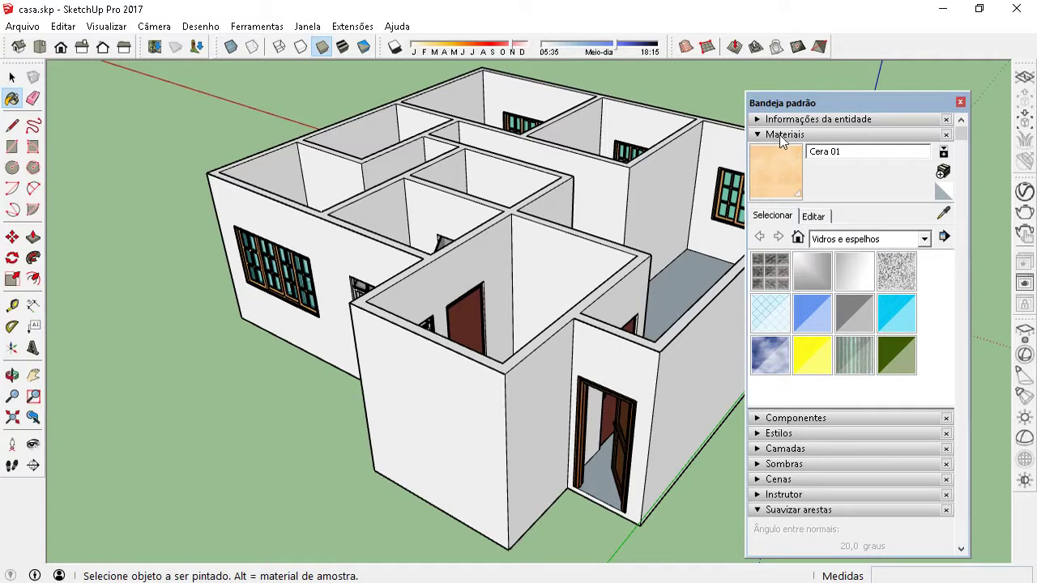
{"action": "left_click", "coordinate": [846, 243]}
{"action": "scroll", "coordinate": [850, 371], "scroll_direction": "up", "scroll_amount": 1}
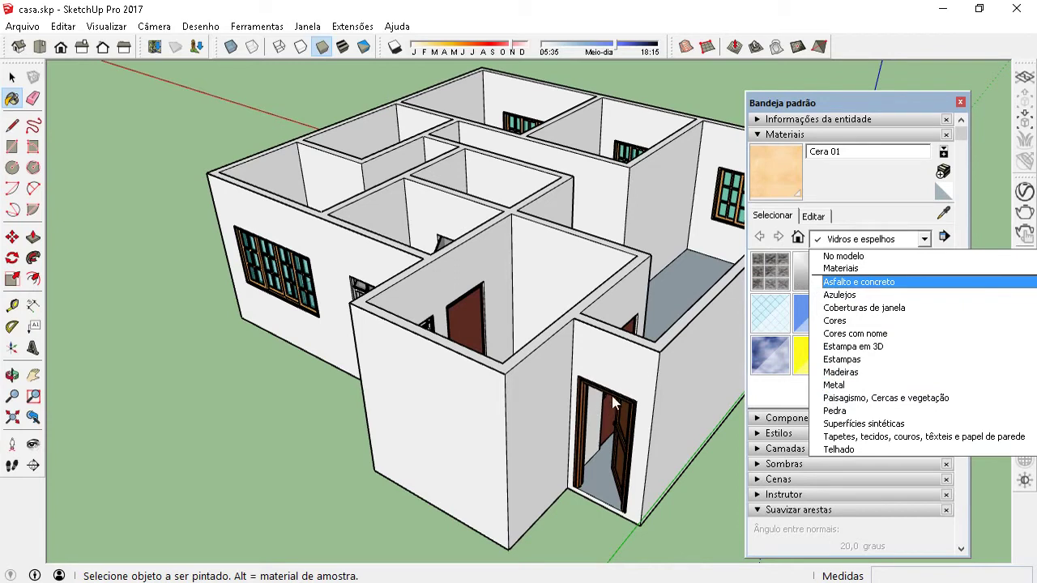
{"action": "key", "text": "Down"}
{"action": "key", "text": "Down"}
{"action": "key", "text": "Down"}
{"action": "key", "text": "Down"}
{"action": "key", "text": "Down"}
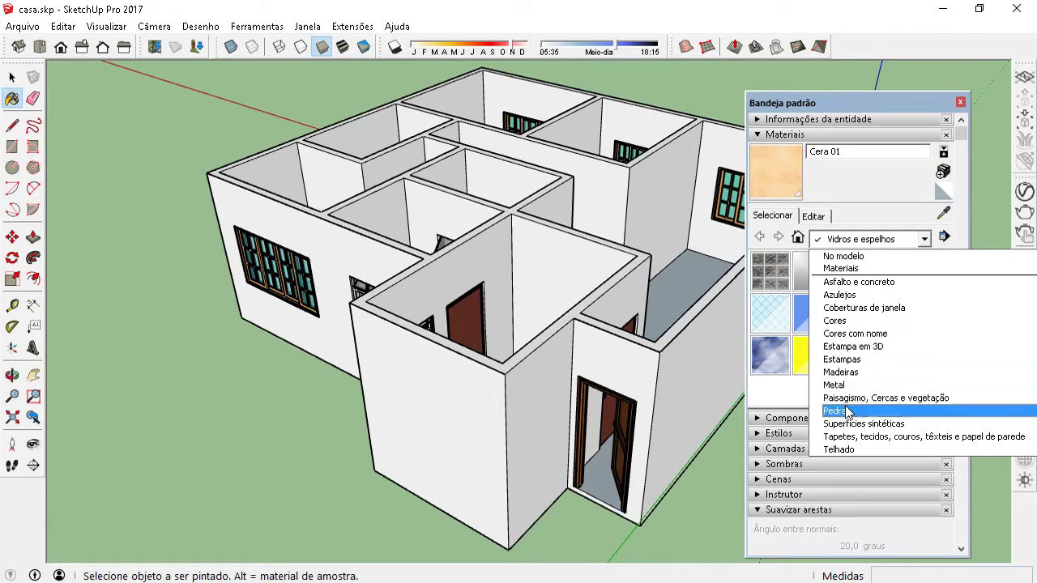
{"action": "scroll", "coordinate": [844, 381], "scroll_direction": "down", "scroll_amount": 1}
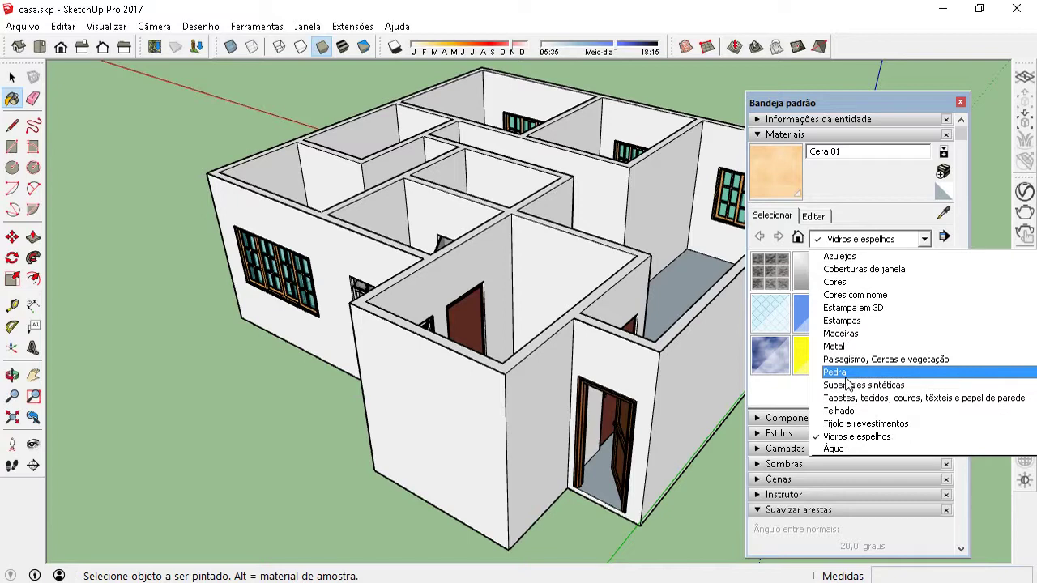
{"action": "left_click", "coordinate": [842, 426]}
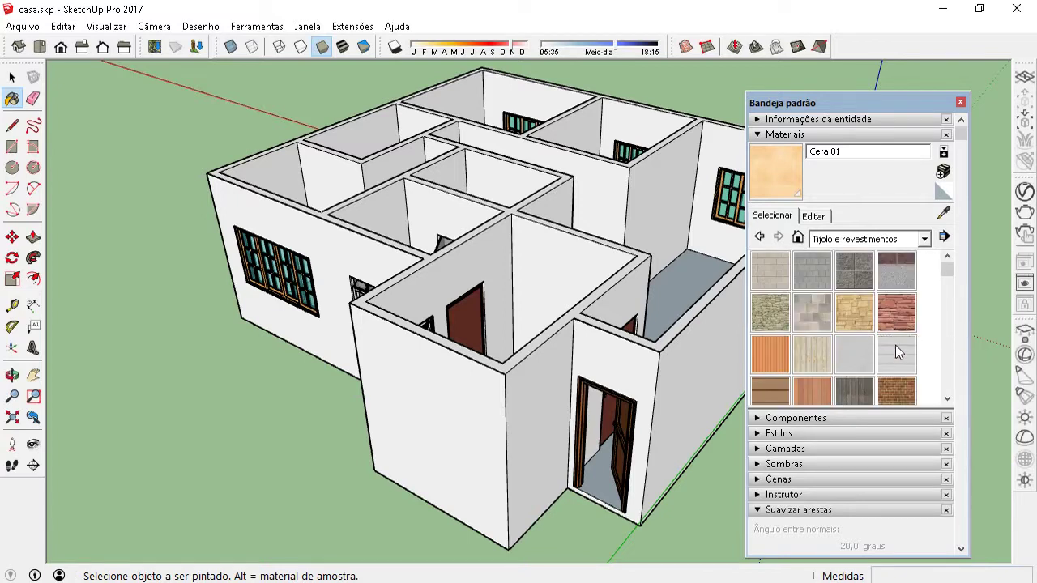
Paint the whole house with the 'Tijolo antigo 01' brick material.
{"action": "left_click", "coordinate": [948, 398]}
{"action": "left_click", "coordinate": [949, 401]}
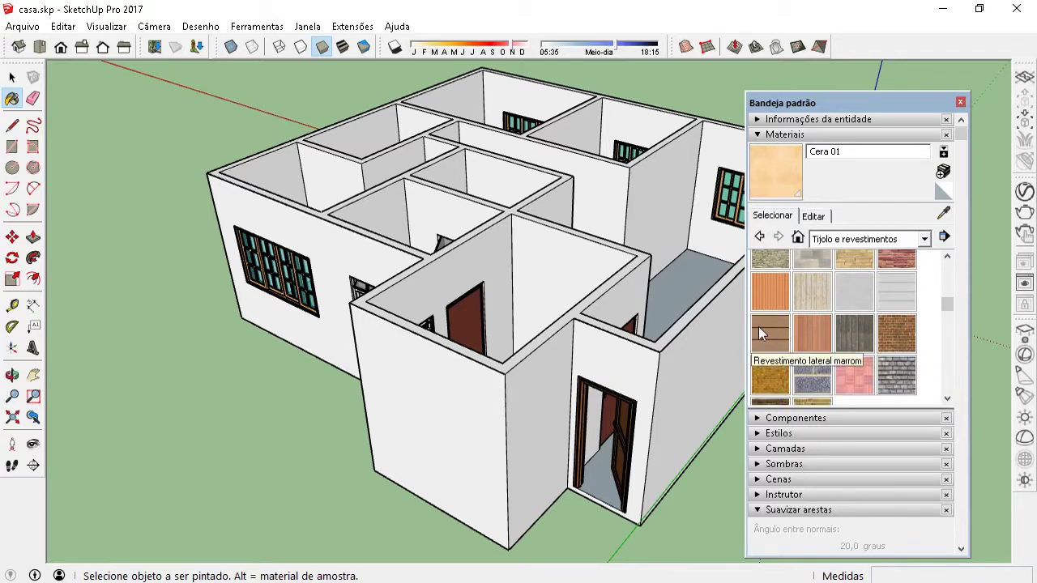
{"action": "left_click", "coordinate": [890, 346]}
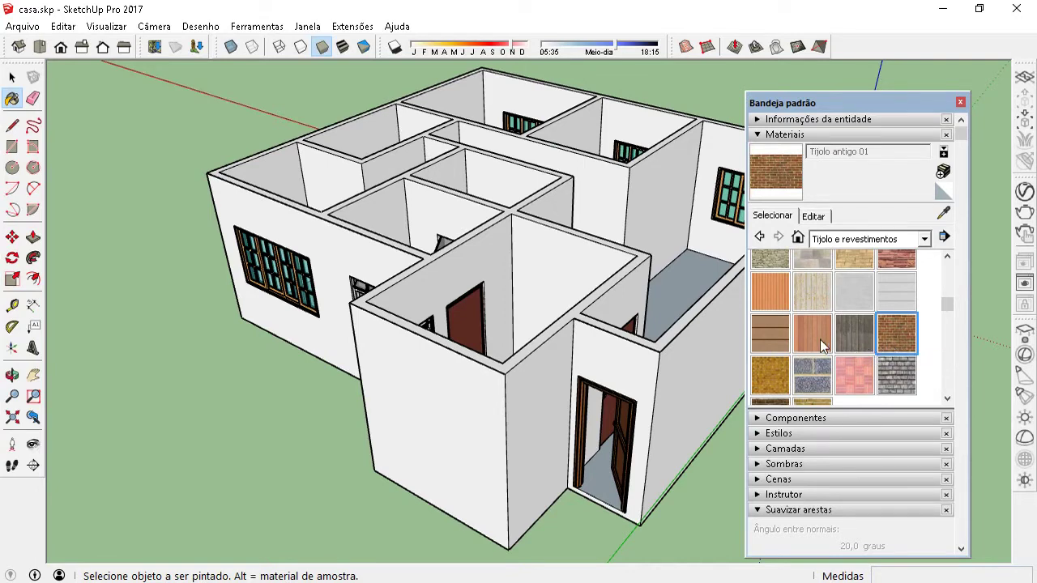
{"action": "left_click", "coordinate": [551, 369]}
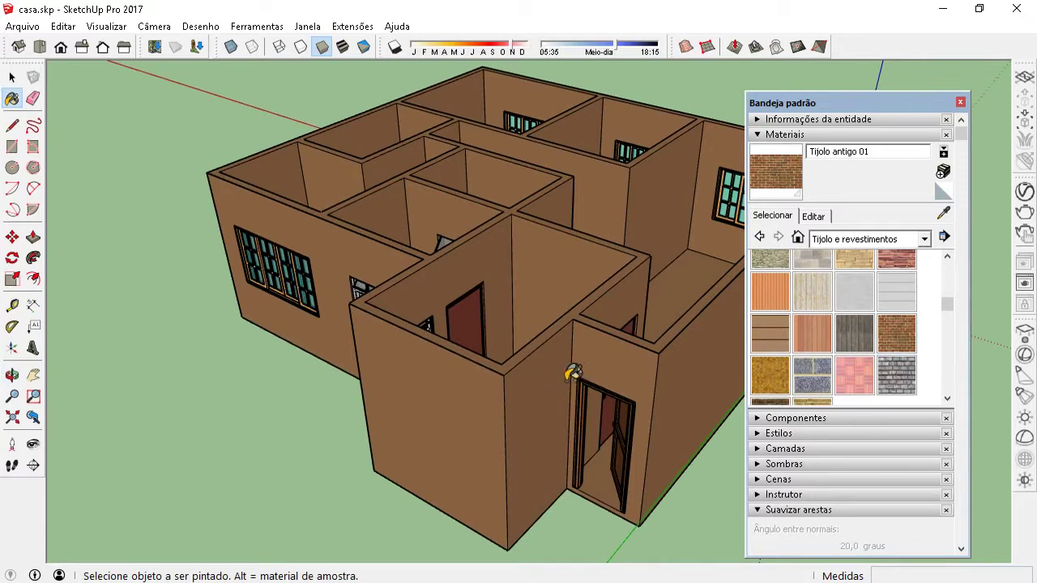
{"action": "middle_click_drag", "start_coordinate": [582, 373], "coordinate": [548, 268]}
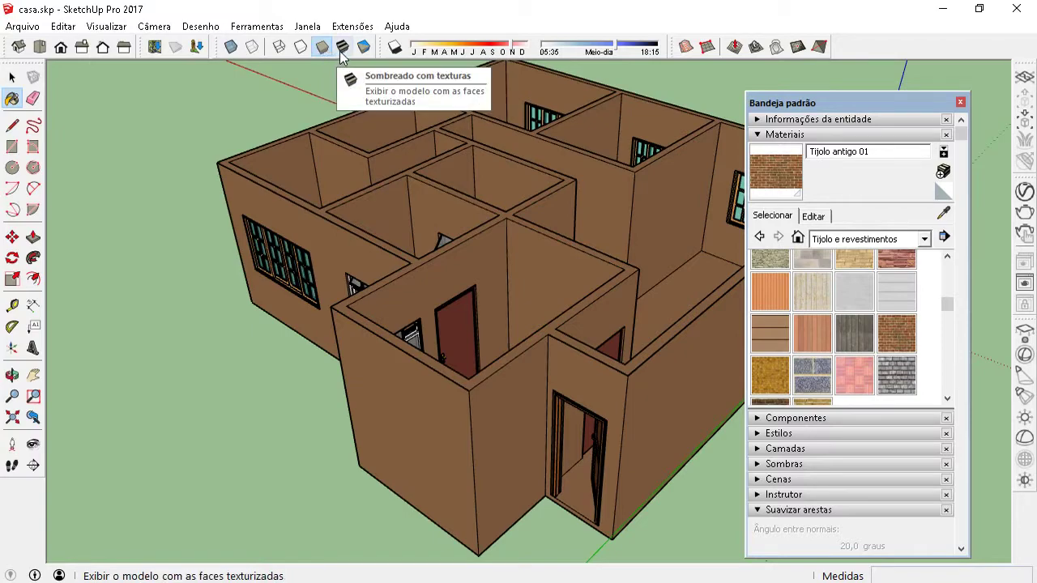
Switch to Shaded With Textures so the walls show the brick pattern.
{"action": "left_click", "coordinate": [341, 48]}
{"action": "scroll", "coordinate": [567, 478], "scroll_direction": "up", "scroll_amount": 5}
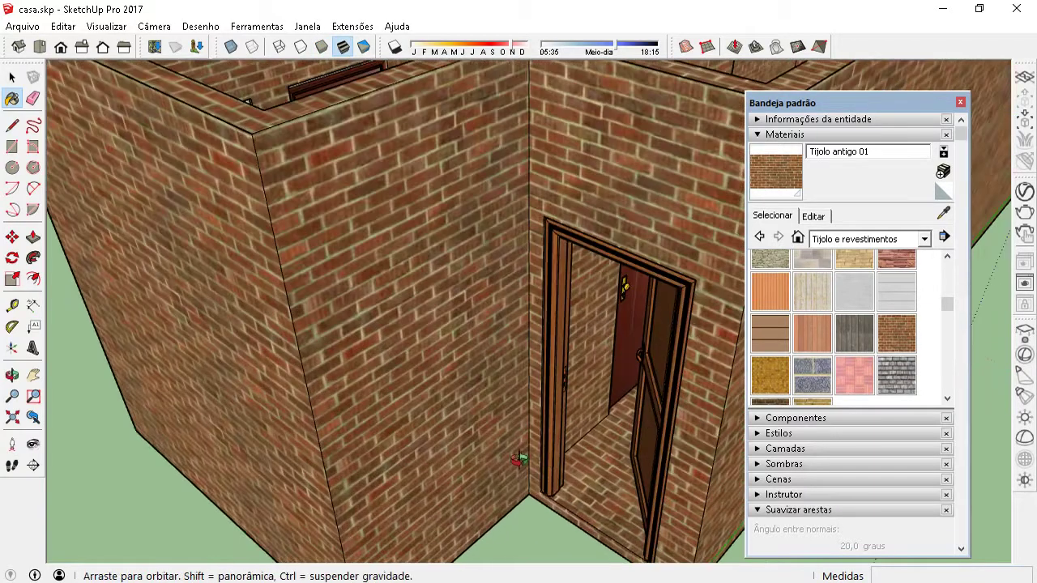
{"action": "scroll", "coordinate": [518, 460], "scroll_direction": "down", "scroll_amount": 3}
{"action": "scroll", "coordinate": [519, 460], "scroll_direction": "down", "scroll_amount": 2}
{"action": "scroll", "coordinate": [359, 334], "scroll_direction": "down", "scroll_amount": 1}
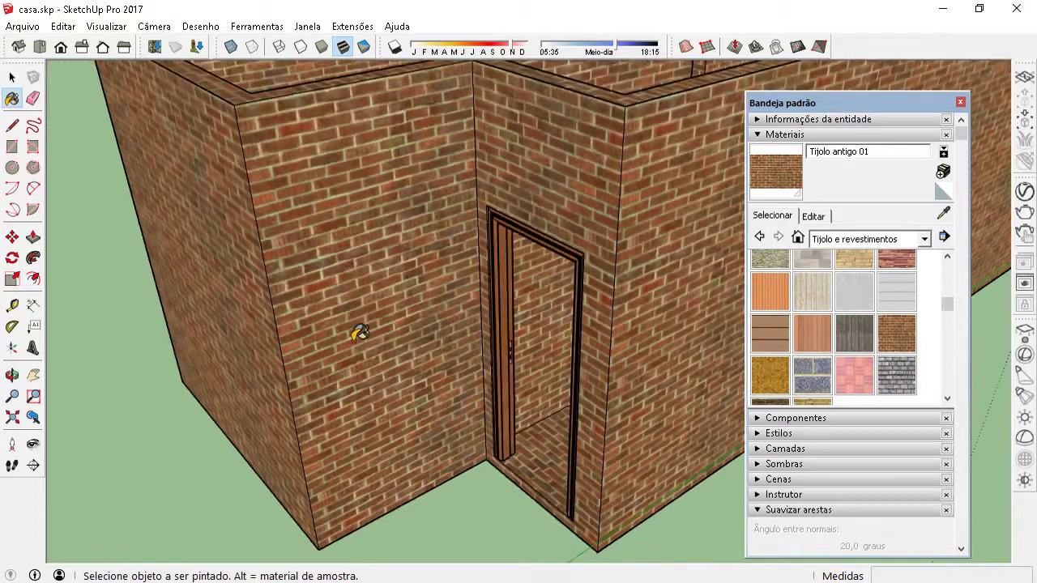
{"action": "scroll", "coordinate": [359, 334], "scroll_direction": "up", "scroll_amount": 2}
Measure a brick on the wall with the Tape Measure tool.
{"action": "left_click", "coordinate": [37, 309]}
{"action": "scroll", "coordinate": [219, 318], "scroll_direction": "up", "scroll_amount": 2}
{"action": "left_click", "coordinate": [12, 305]}
{"action": "scroll", "coordinate": [322, 299], "scroll_direction": "up", "scroll_amount": 2}
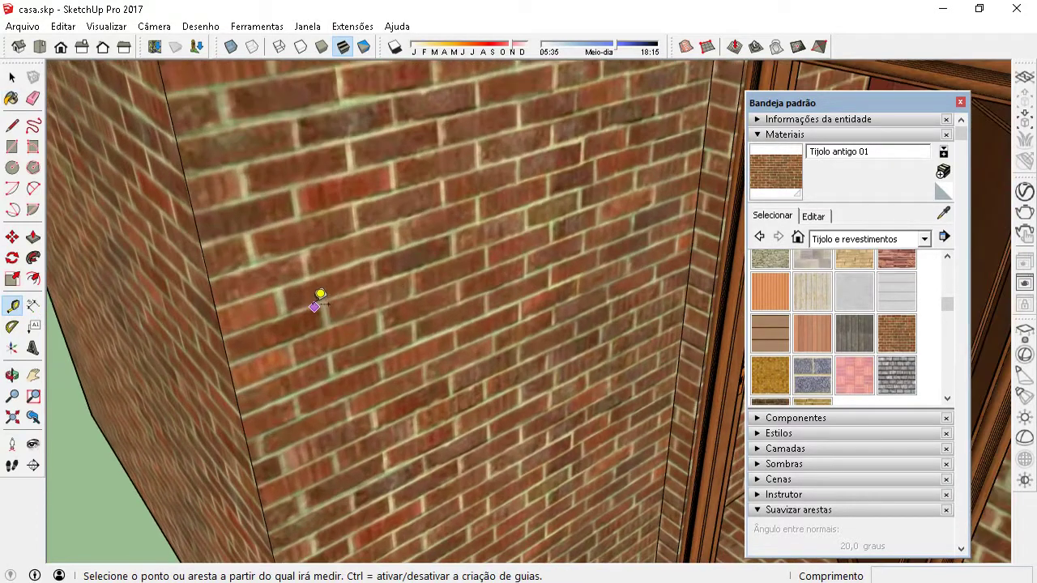
{"action": "scroll", "coordinate": [315, 297], "scroll_direction": "up", "scroll_amount": 1}
{"action": "left_click", "coordinate": [283, 298]}
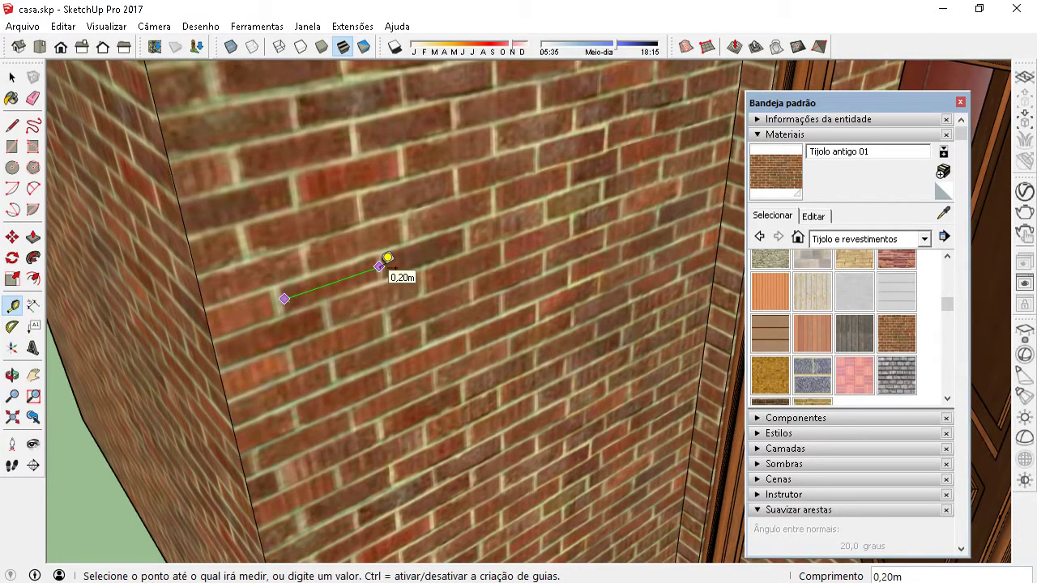
{"action": "scroll", "coordinate": [387, 258], "scroll_direction": "down", "scroll_amount": 2}
{"action": "scroll", "coordinate": [381, 266], "scroll_direction": "down", "scroll_amount": 3}
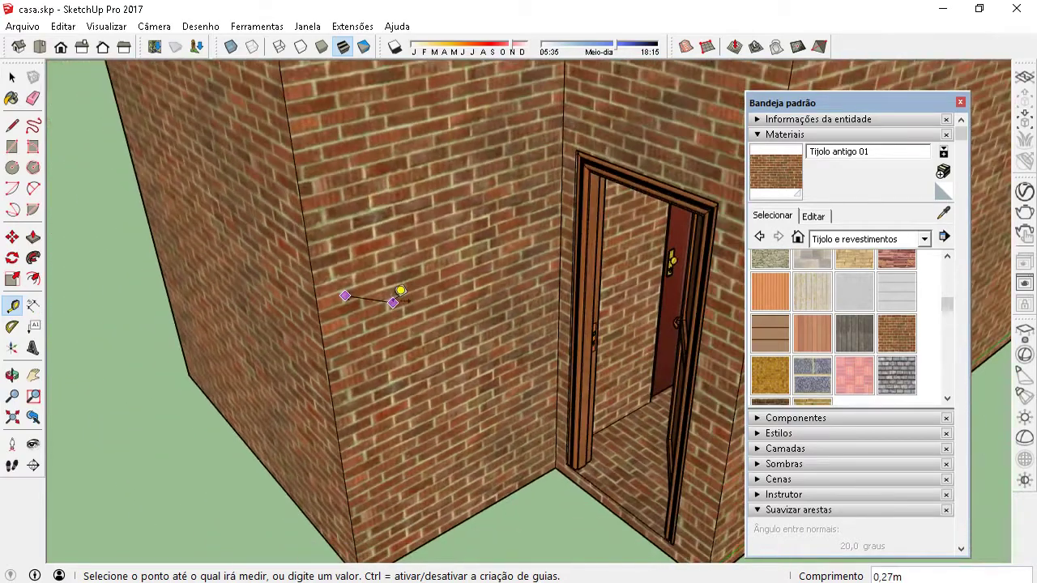
{"action": "scroll", "coordinate": [397, 294], "scroll_direction": "down", "scroll_amount": 3}
{"action": "scroll", "coordinate": [396, 303], "scroll_direction": "down", "scroll_amount": 2}
{"action": "mouse_move", "coordinate": [388, 298]}
{"action": "middle_mouse_down"}
{"action": "mouse_move", "coordinate": [424, 329]}
{"action": "mouse_move", "coordinate": [473, 330]}
{"action": "mouse_move", "coordinate": [456, 332]}
{"action": "middle_mouse_up"}
{"action": "key", "text": "space"}
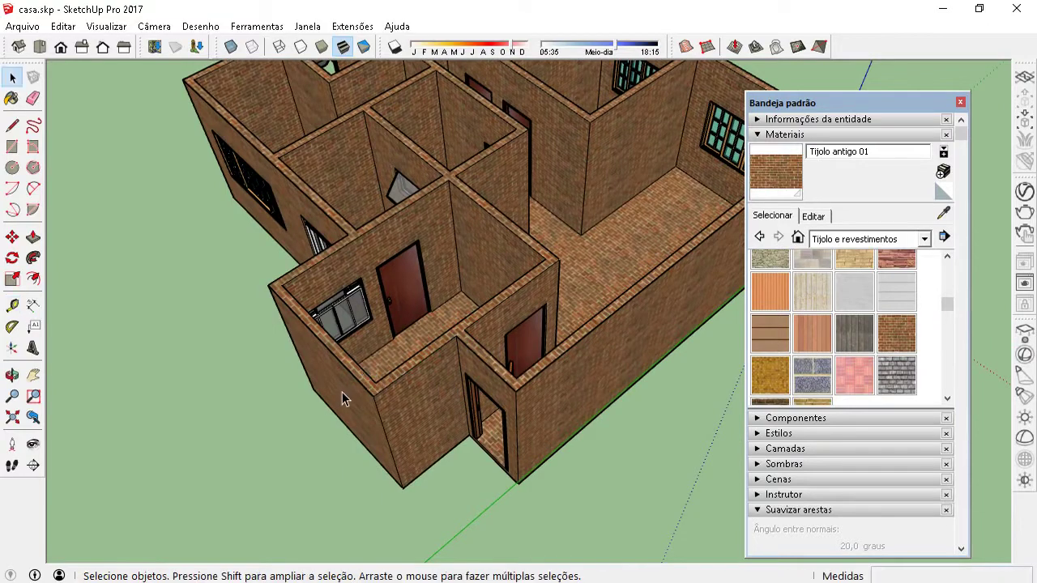
Undo the whole-house brick paint, repaint it, and undo it again.
{"action": "key", "text": "ctrl+z"}
{"action": "middle_click_drag", "start_coordinate": [337, 394], "coordinate": [345, 409]}
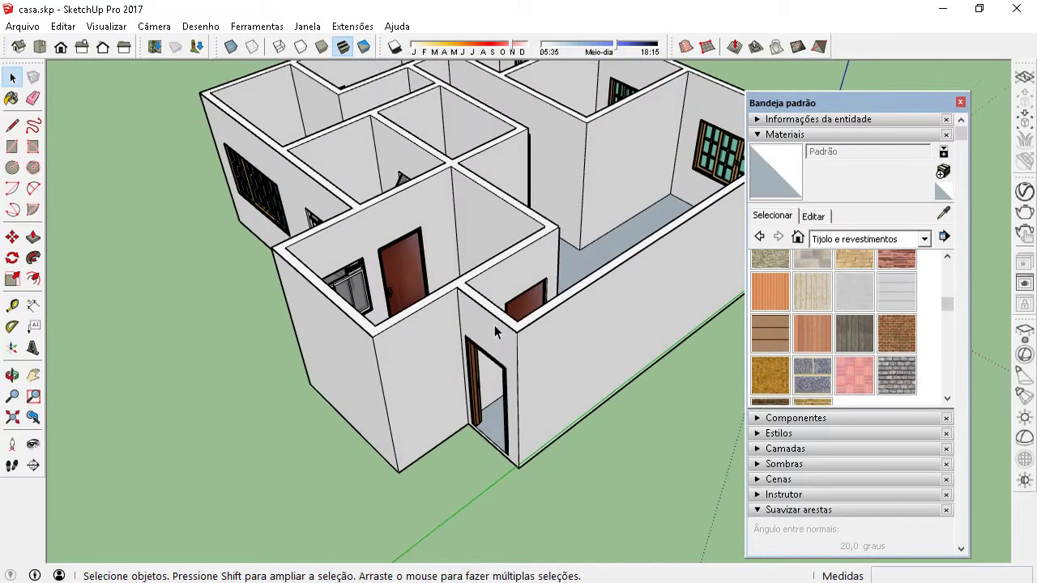
{"action": "left_click", "coordinate": [11, 98]}
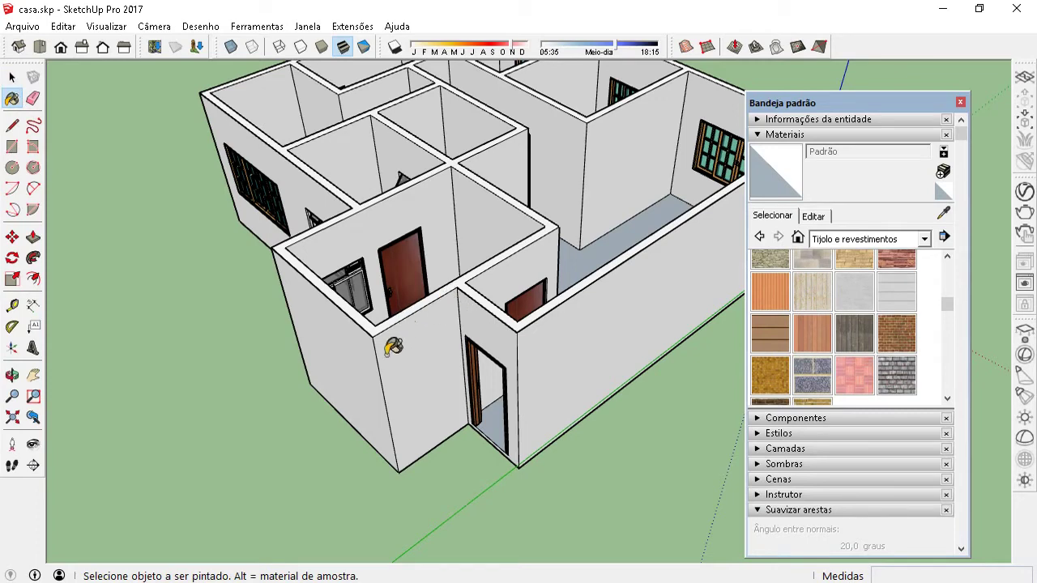
{"action": "key", "text": "space"}
{"action": "left_click", "coordinate": [901, 332]}
{"action": "left_click", "coordinate": [361, 316]}
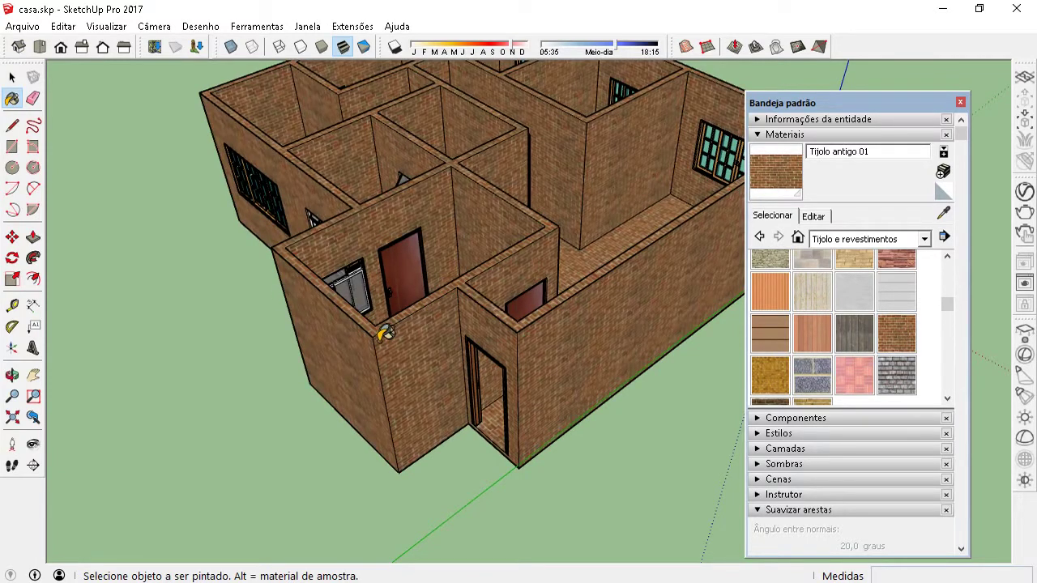
{"action": "key", "text": "ctrl+z"}
{"action": "key", "text": "space"}
Open the house group for editing and reselect 'Tijolo antigo 01'.
{"action": "left_click", "coordinate": [384, 334]}
{"action": "key", "text": "o"}
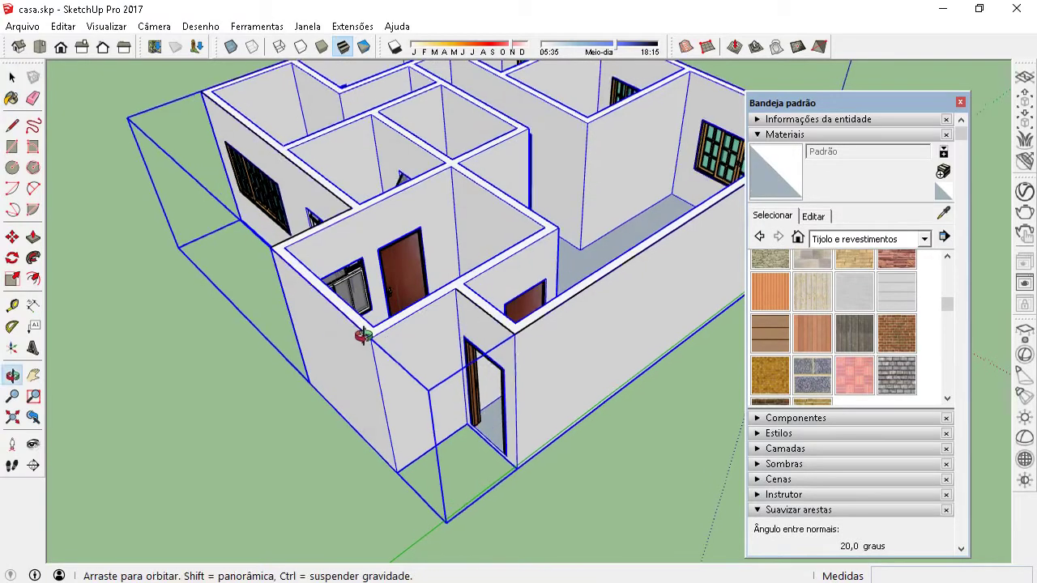
{"action": "middle_click_drag", "start_coordinate": [362, 335], "coordinate": [362, 349]}
{"action": "left_click", "coordinate": [298, 364]}
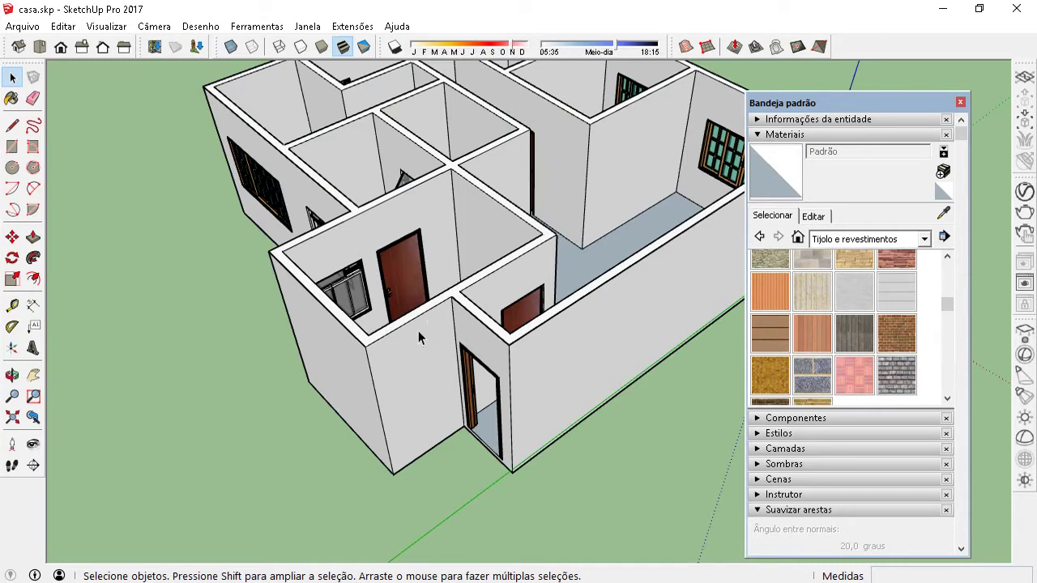
{"action": "key", "text": "Page_Down"}
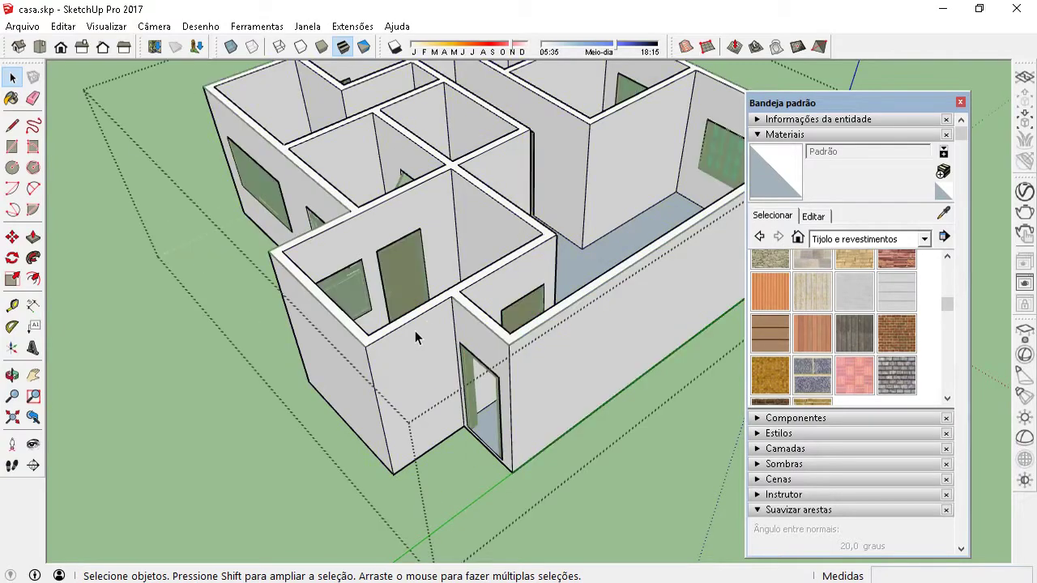
{"action": "mouse_move", "coordinate": [413, 332]}
{"action": "middle_mouse_down"}
{"action": "mouse_move", "coordinate": [496, 332]}
{"action": "mouse_move", "coordinate": [479, 306]}
{"action": "middle_mouse_up"}
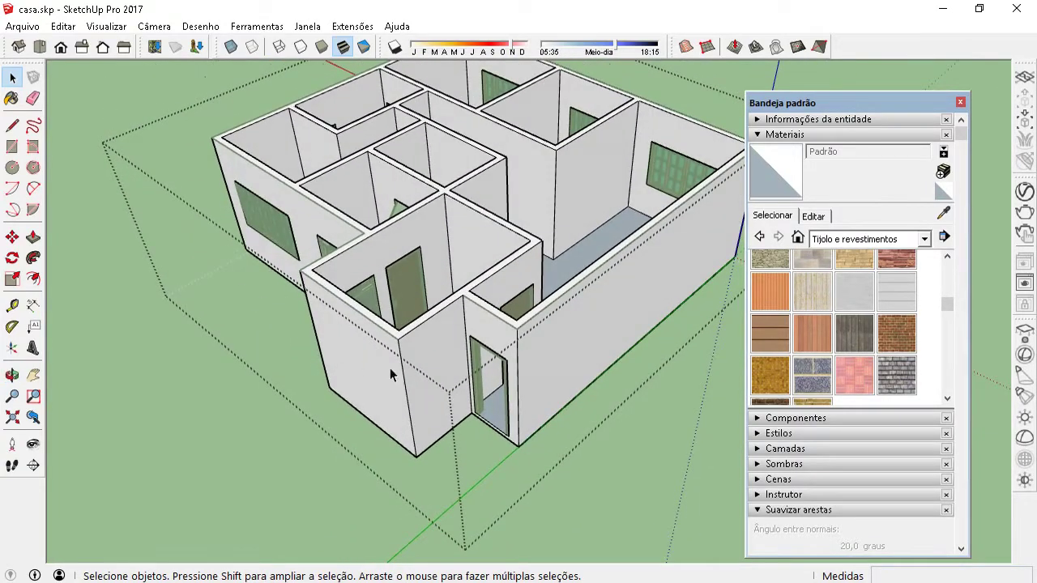
{"action": "left_click", "coordinate": [895, 331]}
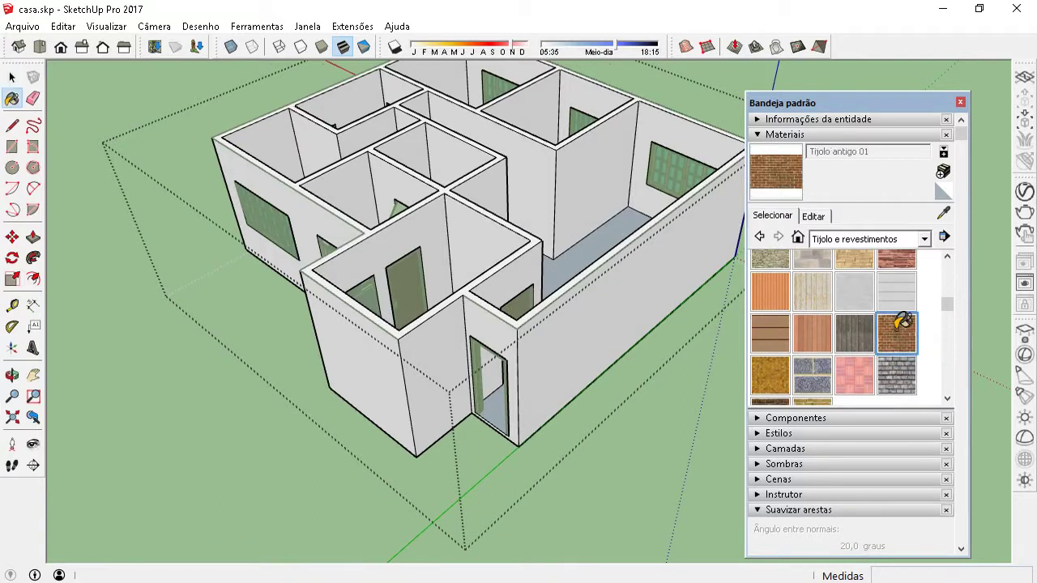
Paint the right, door-side and front exterior wall faces with brick.
{"action": "left_click", "coordinate": [543, 348]}
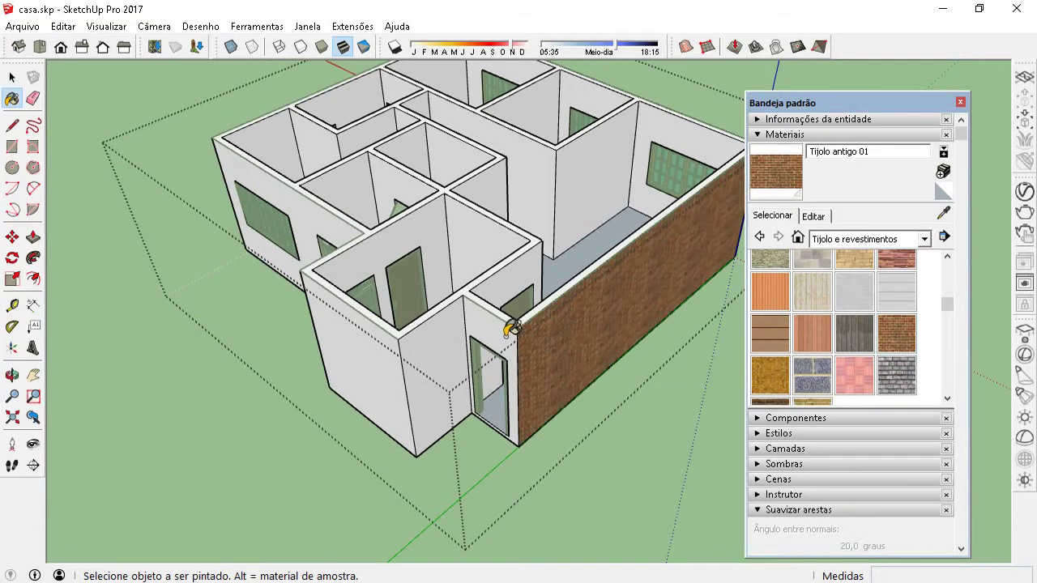
{"action": "left_click", "coordinate": [507, 328]}
{"action": "left_click", "coordinate": [445, 325]}
{"action": "middle_click_drag", "start_coordinate": [444, 326], "coordinate": [513, 300]}
{"action": "left_click", "coordinate": [469, 347]}
{"action": "middle_click_drag", "start_coordinate": [469, 347], "coordinate": [526, 341]}
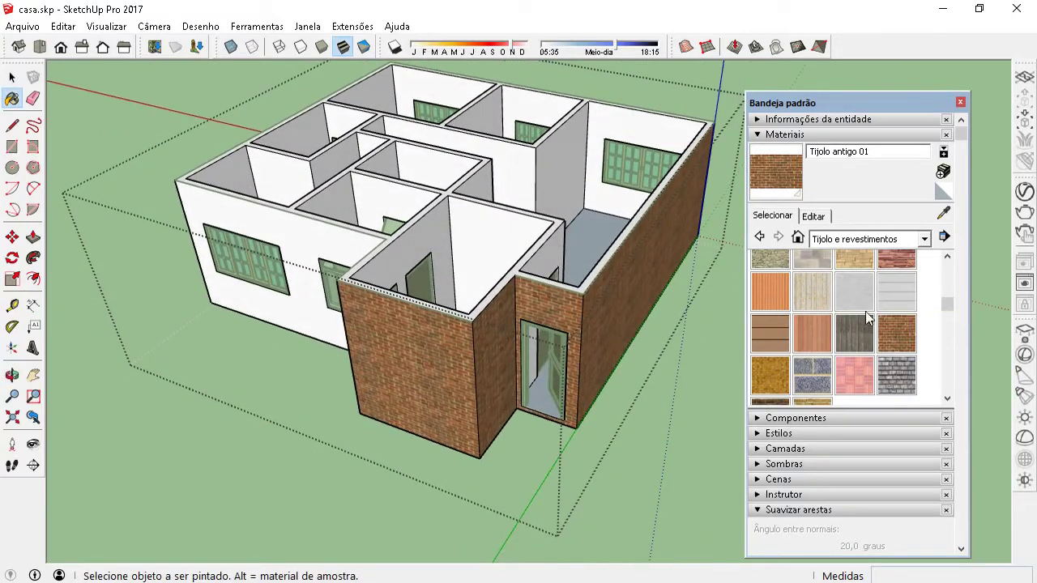
{"action": "left_click_drag", "start_coordinate": [945, 310], "coordinate": [940, 267]}
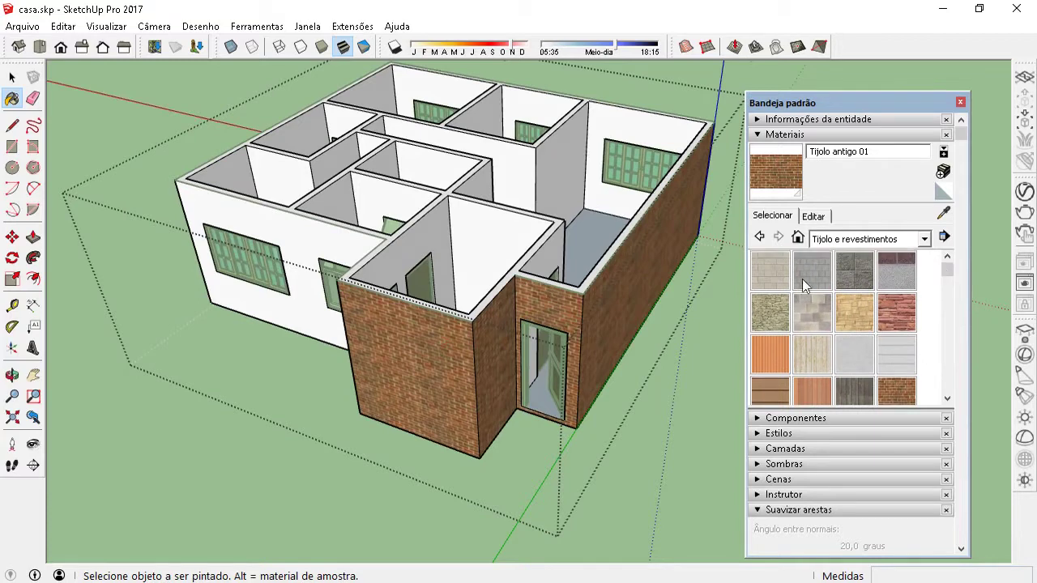
Repaint the right, door-side, brick and front walls with 'Pedra de alvenaria colorida'.
{"action": "left_click", "coordinate": [767, 275]}
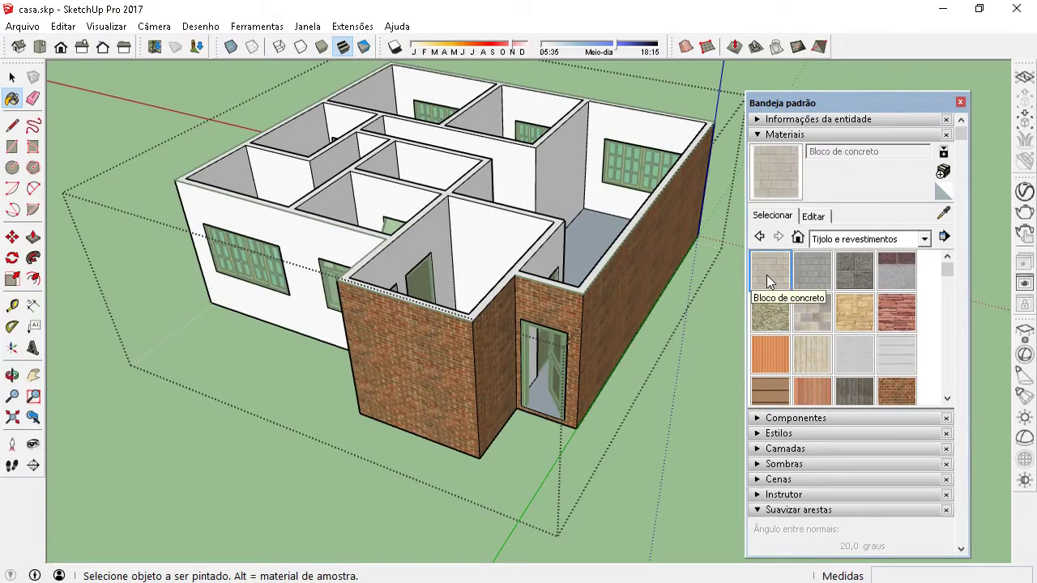
{"action": "left_click", "coordinate": [817, 309]}
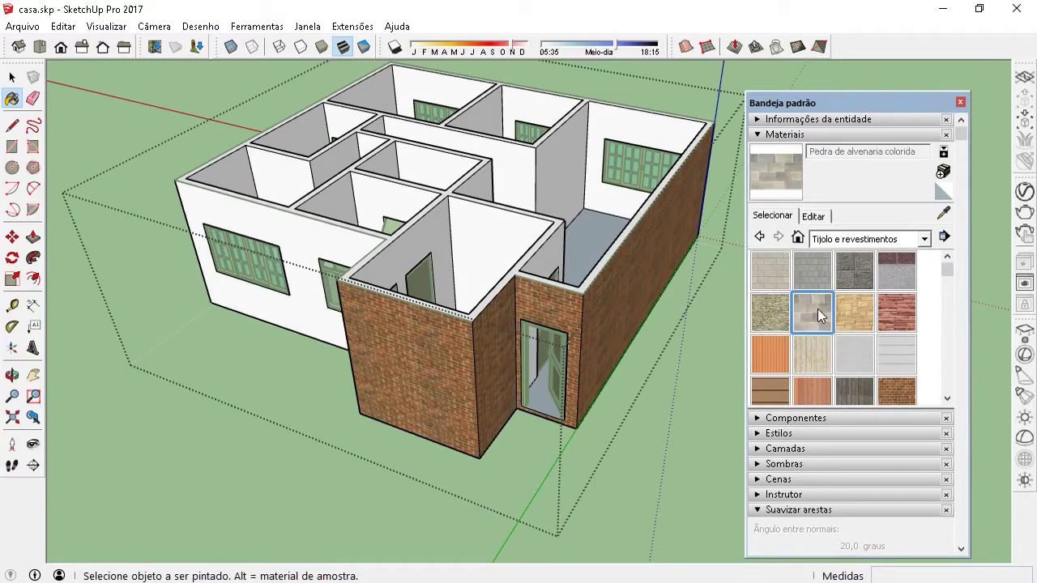
{"action": "left_click", "coordinate": [624, 297]}
{"action": "mouse_move", "coordinate": [624, 297]}
{"action": "middle_mouse_down"}
{"action": "mouse_move", "coordinate": [463, 252]}
{"action": "mouse_move", "coordinate": [605, 289]}
{"action": "mouse_move", "coordinate": [529, 262]}
{"action": "middle_mouse_up"}
{"action": "scroll", "coordinate": [617, 288], "scroll_direction": "up", "scroll_amount": 3}
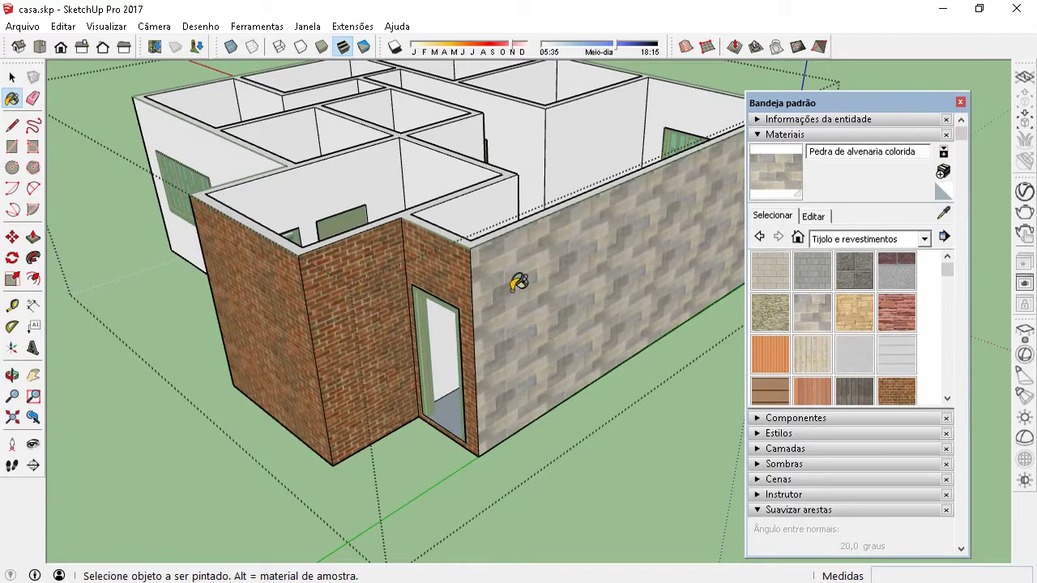
{"action": "left_click", "coordinate": [441, 266]}
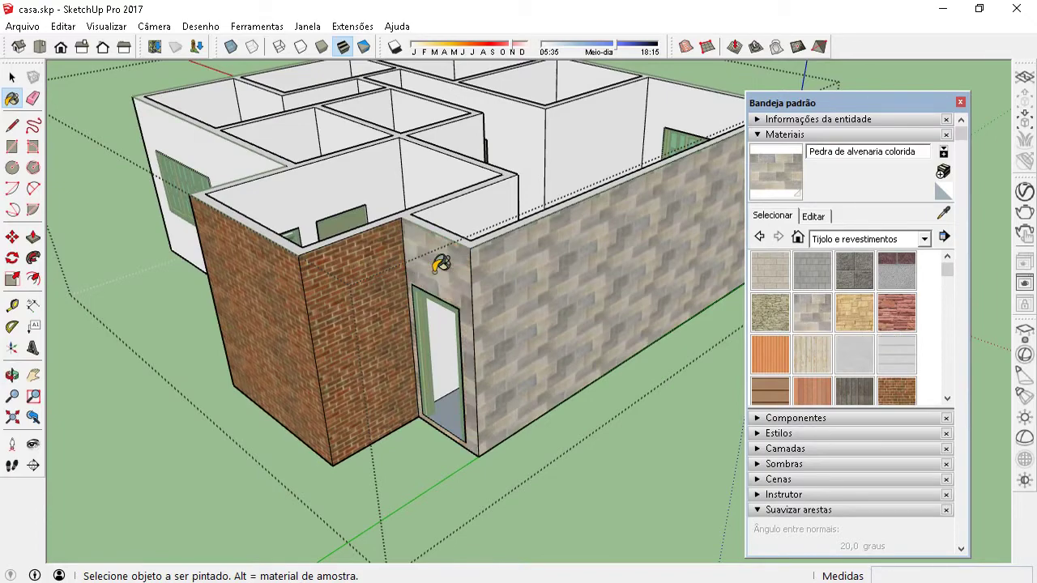
{"action": "left_click", "coordinate": [328, 281]}
{"action": "left_click", "coordinate": [292, 280]}
{"action": "middle_click_drag", "start_coordinate": [284, 273], "coordinate": [613, 302]}
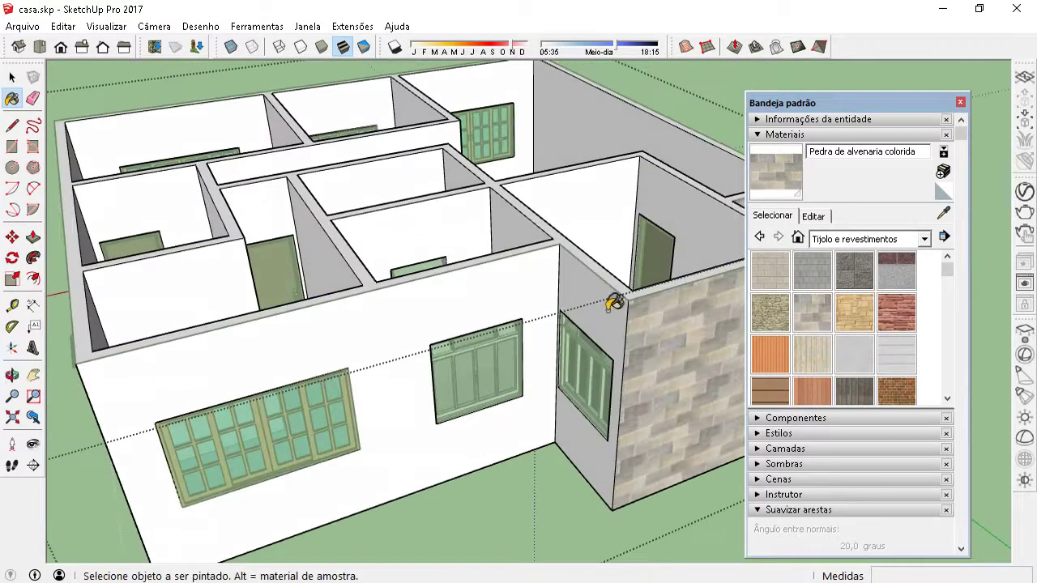
{"action": "left_click", "coordinate": [583, 296]}
{"action": "left_click", "coordinate": [535, 290]}
{"action": "middle_click_drag", "start_coordinate": [539, 282], "coordinate": [336, 362]}
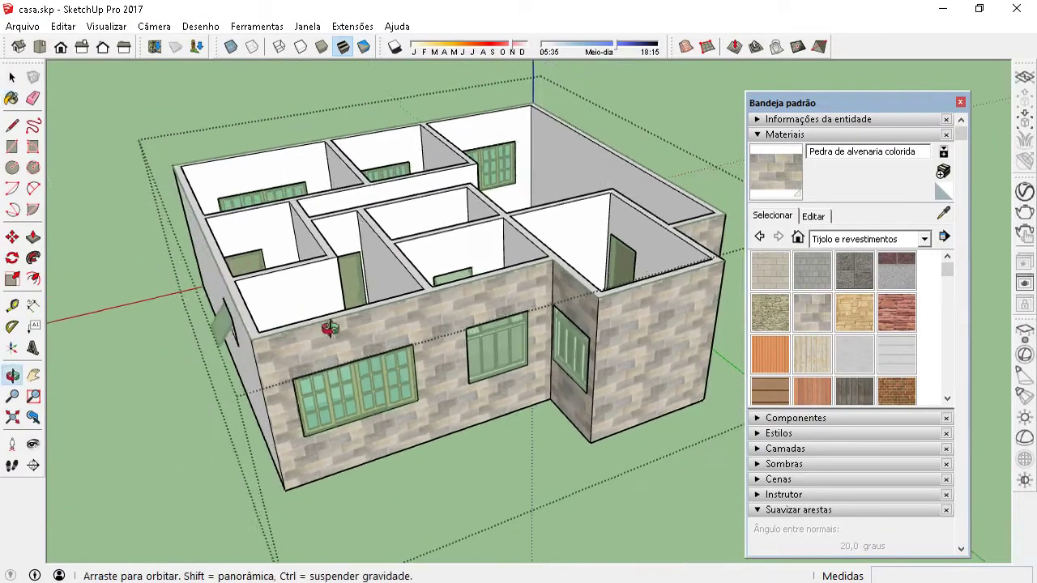
Stone-texture the last front and long exterior walls, then view the rooms from above.
{"action": "left_click", "coordinate": [336, 362]}
{"action": "middle_click_drag", "start_coordinate": [242, 352], "coordinate": [424, 312]}
{"action": "left_click", "coordinate": [427, 356]}
{"action": "mouse_move", "coordinate": [427, 356]}
{"action": "middle_mouse_down"}
{"action": "mouse_move", "coordinate": [397, 389]}
{"action": "mouse_move", "coordinate": [316, 389]}
{"action": "mouse_move", "coordinate": [428, 398]}
{"action": "mouse_move", "coordinate": [278, 378]}
{"action": "mouse_move", "coordinate": [280, 416]}
{"action": "mouse_move", "coordinate": [215, 510]}
{"action": "mouse_move", "coordinate": [359, 443]}
{"action": "mouse_move", "coordinate": [327, 308]}
{"action": "mouse_move", "coordinate": [446, 381]}
{"action": "mouse_move", "coordinate": [453, 397]}
{"action": "mouse_move", "coordinate": [551, 408]}
{"action": "mouse_move", "coordinate": [430, 394]}
{"action": "mouse_move", "coordinate": [506, 347]}
{"action": "mouse_move", "coordinate": [317, 387]}
{"action": "middle_mouse_up"}
{"action": "scroll", "coordinate": [324, 365], "scroll_direction": "up", "scroll_amount": 3}
{"action": "scroll", "coordinate": [327, 365], "scroll_direction": "up", "scroll_amount": 2}
{"action": "scroll", "coordinate": [324, 365], "scroll_direction": "down", "scroll_amount": 3}
{"action": "scroll", "coordinate": [423, 308], "scroll_direction": "up", "scroll_amount": 3}
{"action": "scroll", "coordinate": [383, 364], "scroll_direction": "up", "scroll_amount": 3}
{"action": "scroll", "coordinate": [375, 350], "scroll_direction": "up", "scroll_amount": 2}
{"action": "middle_click_drag", "start_coordinate": [374, 350], "coordinate": [412, 308]}
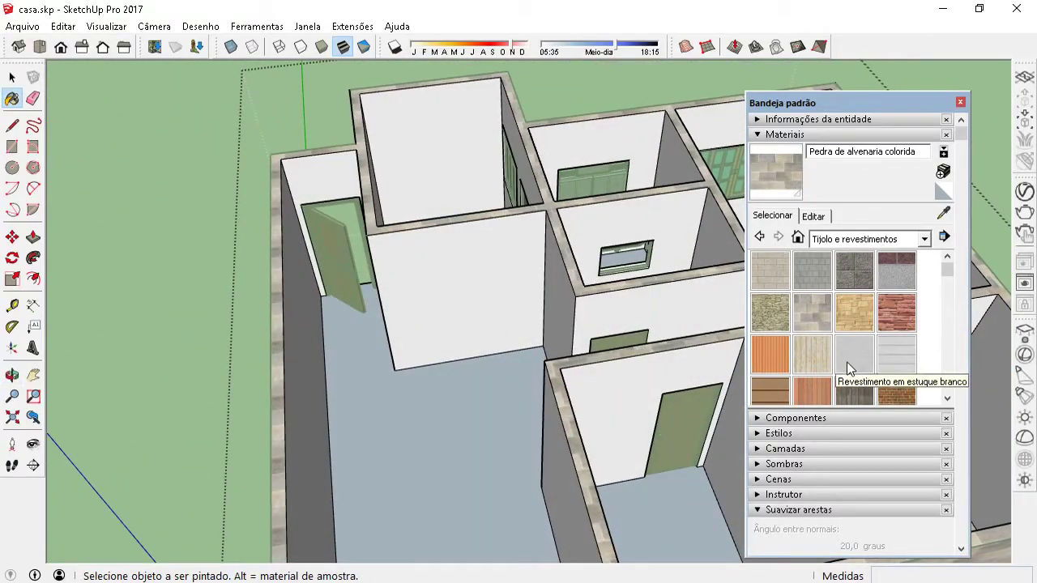
Switch the library to 'Cores com nome' and pick 0008_lavanda_pálido.
{"action": "left_click", "coordinate": [850, 243]}
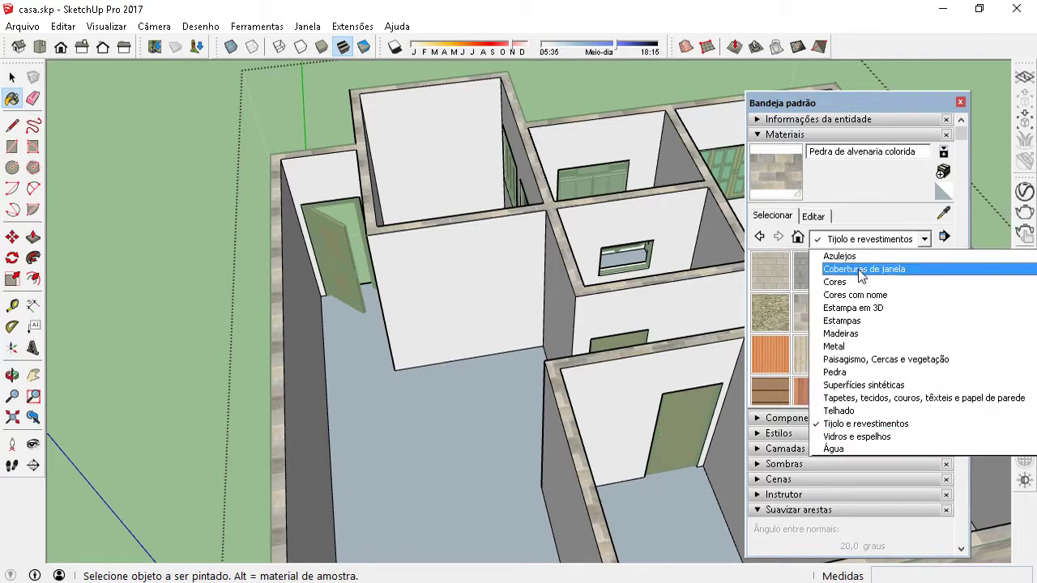
{"action": "left_click", "coordinate": [849, 293]}
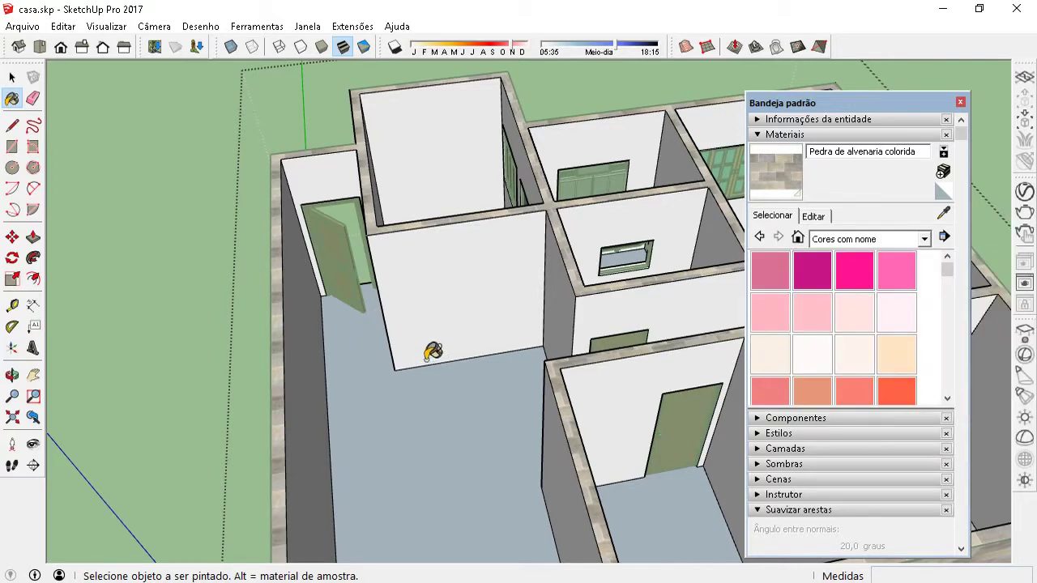
{"action": "middle_click_drag", "start_coordinate": [430, 351], "coordinate": [615, 340]}
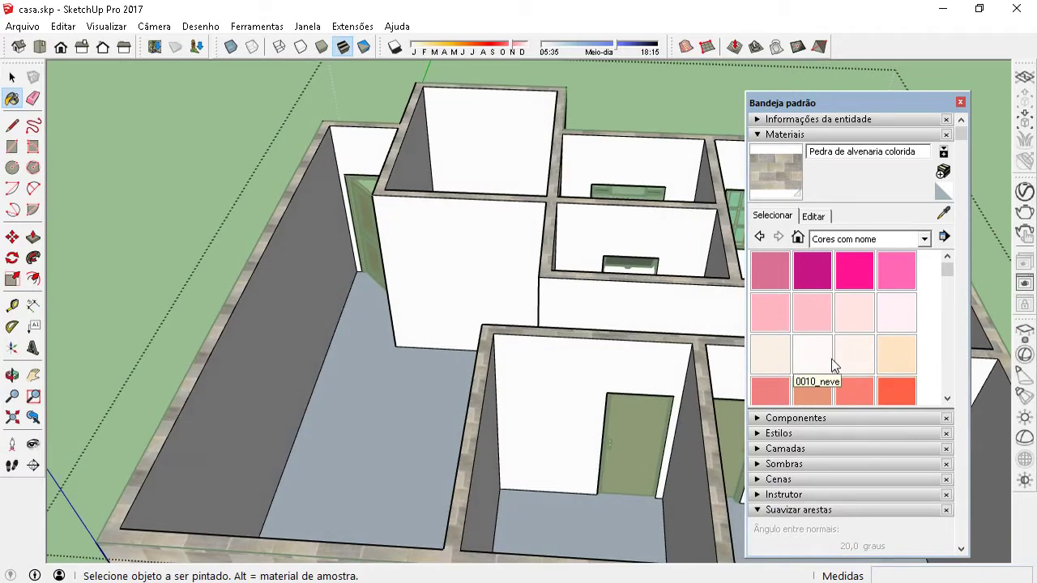
{"action": "left_click", "coordinate": [888, 317]}
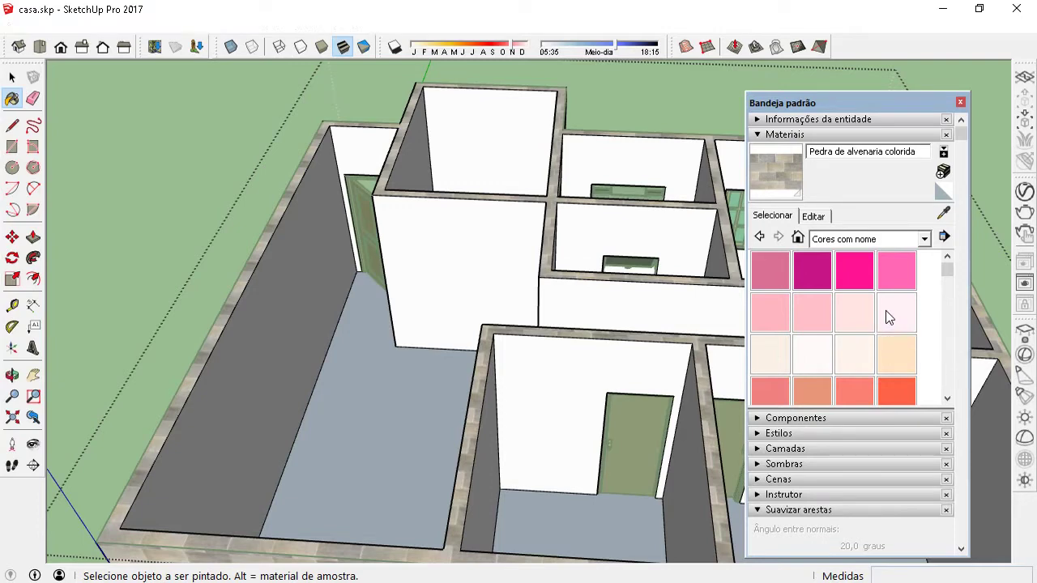
Paint an interior wall with the peach 0012_rosa_bisque colour.
{"action": "middle_click_drag", "start_coordinate": [335, 243], "coordinate": [353, 181]}
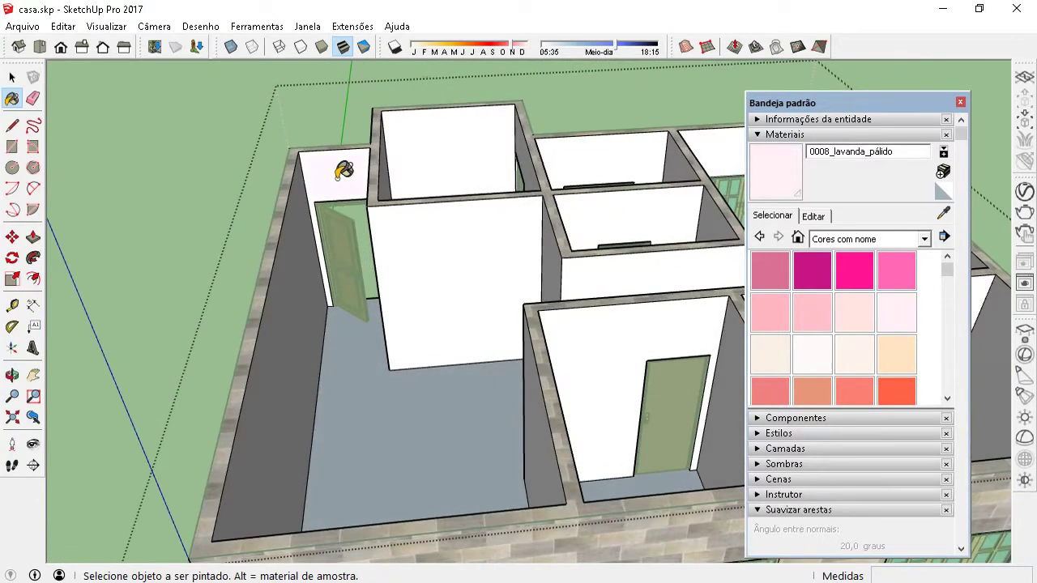
{"action": "left_click", "coordinate": [905, 355]}
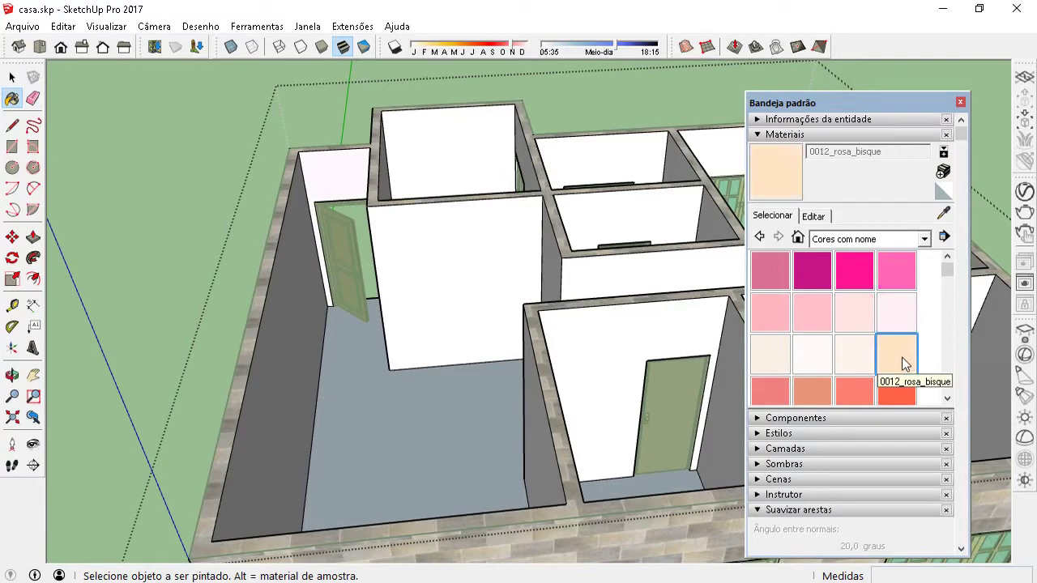
{"action": "mouse_move", "coordinate": [366, 197]}
{"action": "middle_mouse_down"}
{"action": "mouse_move", "coordinate": [259, 238]}
{"action": "mouse_move", "coordinate": [324, 289]}
{"action": "mouse_move", "coordinate": [609, 298]}
{"action": "middle_mouse_up"}
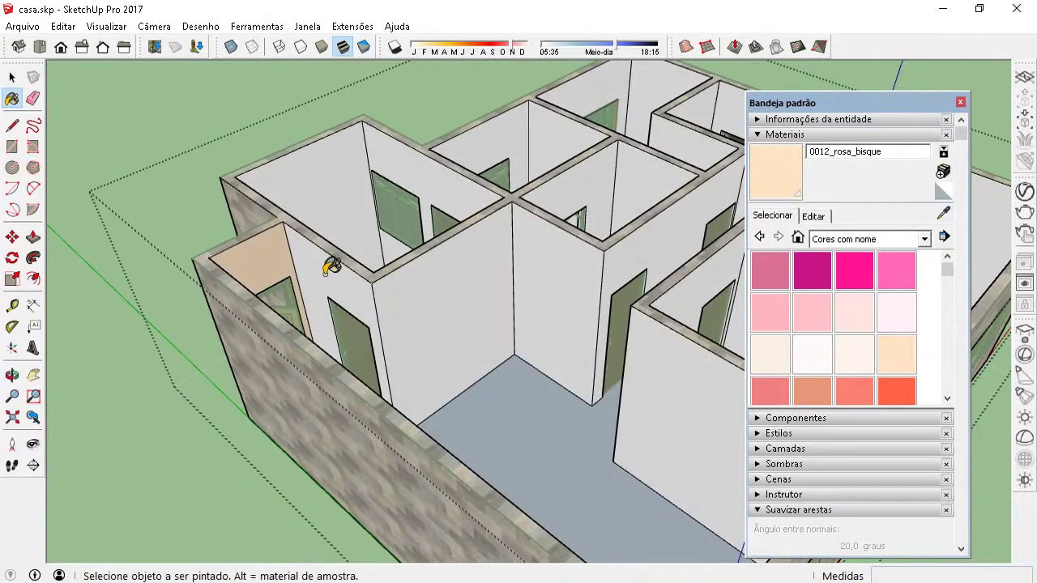
{"action": "left_click_drag", "start_coordinate": [481, 334], "coordinate": [393, 344]}
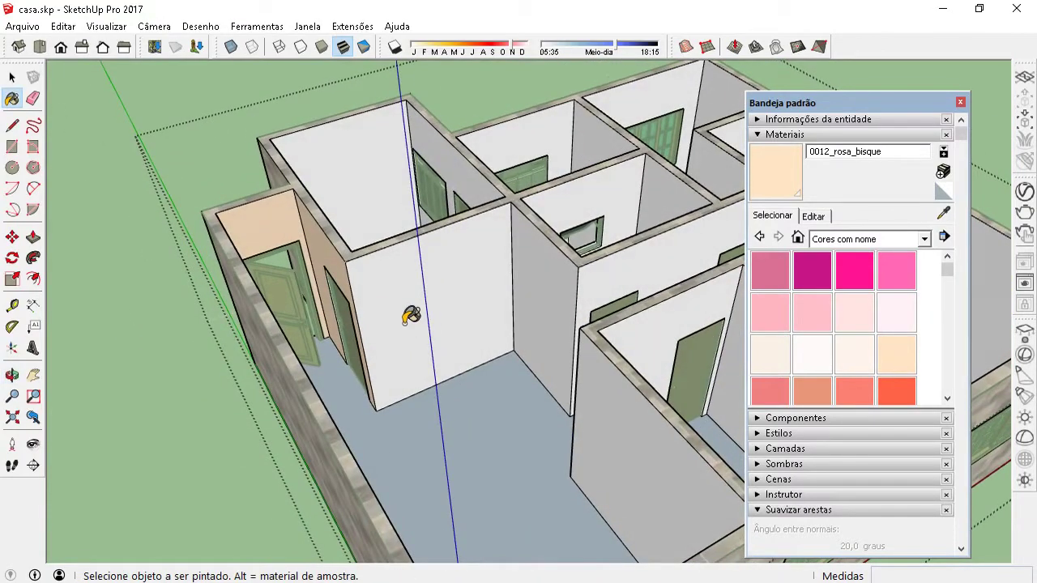
{"action": "mouse_move", "coordinate": [599, 395]}
{"action": "middle_mouse_down"}
{"action": "mouse_move", "coordinate": [475, 421]}
{"action": "mouse_move", "coordinate": [109, 410]}
{"action": "mouse_move", "coordinate": [453, 74]}
{"action": "mouse_move", "coordinate": [99, 186]}
{"action": "mouse_move", "coordinate": [90, 168]}
{"action": "mouse_move", "coordinate": [466, 261]}
{"action": "middle_mouse_up"}
{"action": "left_click", "coordinate": [465, 260]}
{"action": "mouse_move", "coordinate": [541, 276]}
{"action": "middle_mouse_down"}
{"action": "mouse_move", "coordinate": [261, 225]}
{"action": "mouse_move", "coordinate": [477, 243]}
{"action": "mouse_move", "coordinate": [297, 308]}
{"action": "mouse_move", "coordinate": [490, 273]}
{"action": "mouse_move", "coordinate": [624, 332]}
{"action": "mouse_move", "coordinate": [294, 347]}
{"action": "mouse_move", "coordinate": [261, 281]}
{"action": "mouse_move", "coordinate": [369, 225]}
{"action": "middle_mouse_up"}
{"action": "mouse_move", "coordinate": [474, 323]}
{"action": "middle_mouse_down"}
{"action": "mouse_move", "coordinate": [483, 435]}
{"action": "mouse_move", "coordinate": [497, 377]}
{"action": "mouse_move", "coordinate": [366, 267]}
{"action": "mouse_move", "coordinate": [513, 278]}
{"action": "mouse_move", "coordinate": [544, 225]}
{"action": "mouse_move", "coordinate": [474, 289]}
{"action": "middle_mouse_up"}
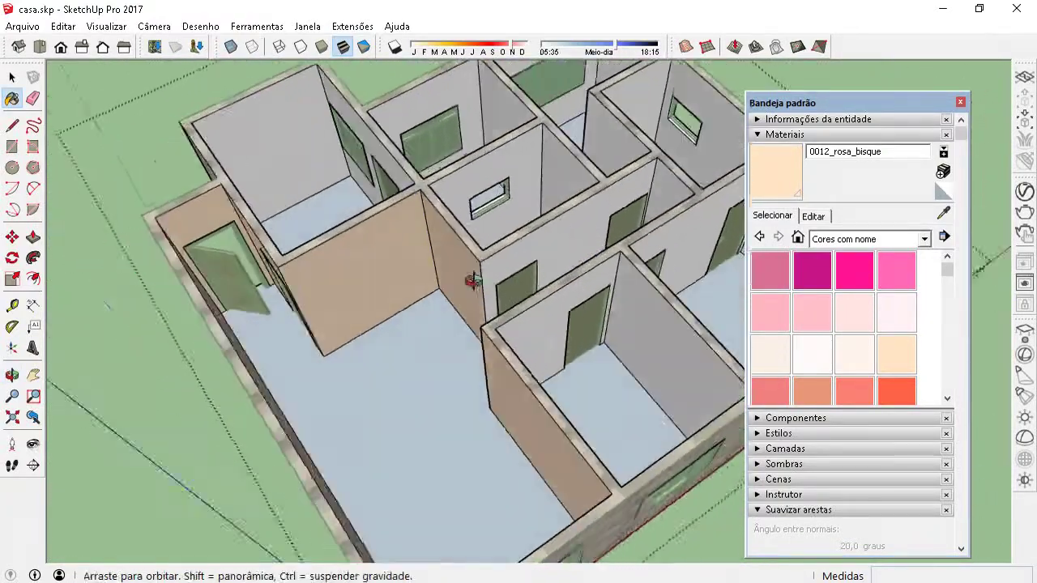
{"action": "scroll", "coordinate": [554, 239], "scroll_direction": "up", "scroll_amount": 3}
{"action": "scroll", "coordinate": [538, 269], "scroll_direction": "up", "scroll_amount": 3}
{"action": "scroll", "coordinate": [537, 269], "scroll_direction": "down", "scroll_amount": 1}
Select 0051_fios_de_milho and orbit toward the central rooms' corridor walls.
{"action": "mouse_move", "coordinate": [947, 269]}
{"action": "left_mouse_down"}
{"action": "mouse_move", "coordinate": [947, 312]}
{"action": "mouse_move", "coordinate": [947, 304]}
{"action": "left_mouse_up"}
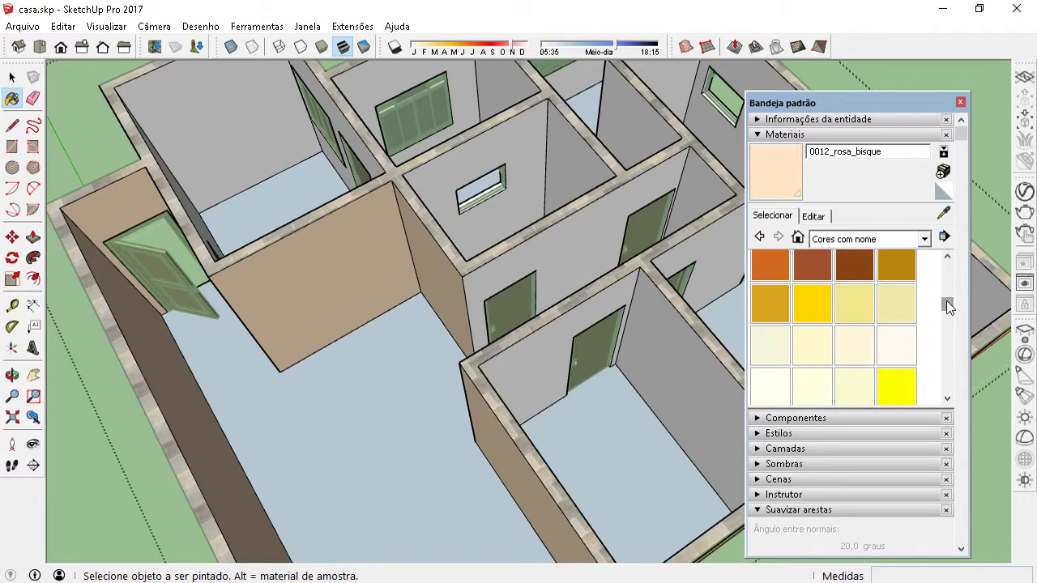
{"action": "left_click", "coordinate": [858, 354]}
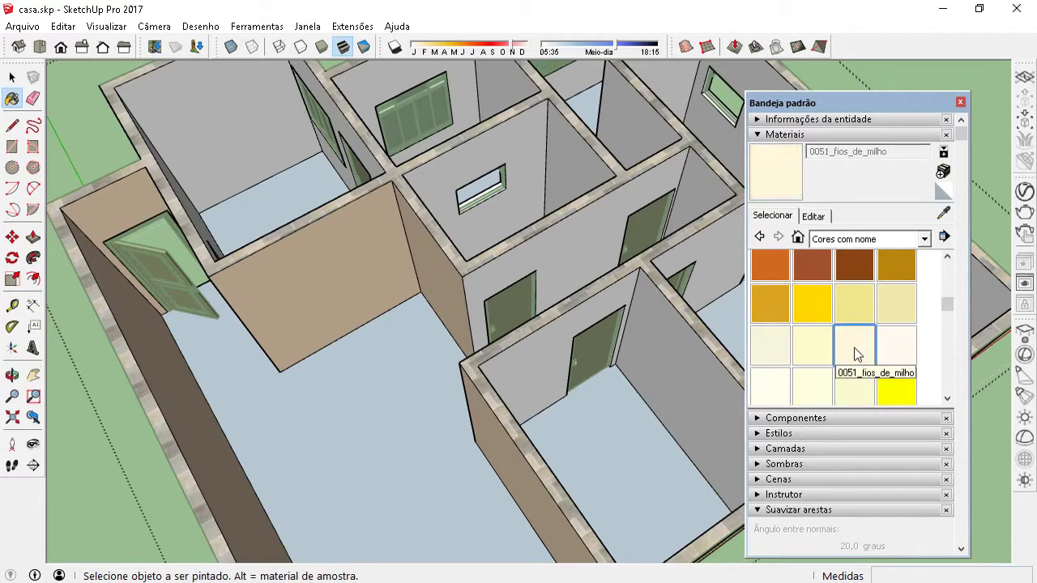
{"action": "middle_click_drag", "start_coordinate": [578, 240], "coordinate": [706, 160]}
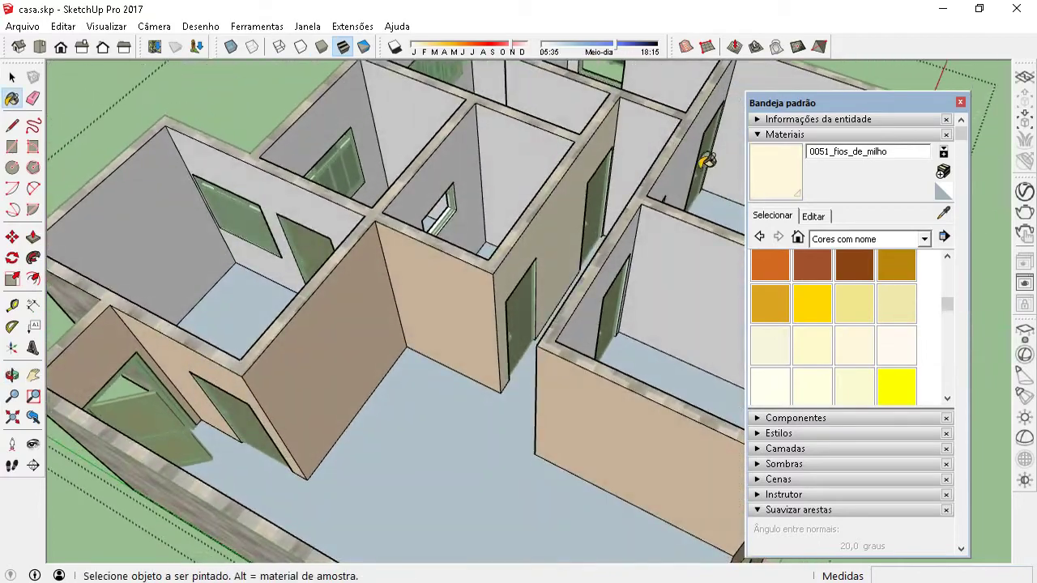
{"action": "mouse_move", "coordinate": [640, 135]}
{"action": "middle_mouse_down"}
{"action": "mouse_move", "coordinate": [641, 197]}
{"action": "mouse_move", "coordinate": [676, 181]}
{"action": "middle_mouse_up"}
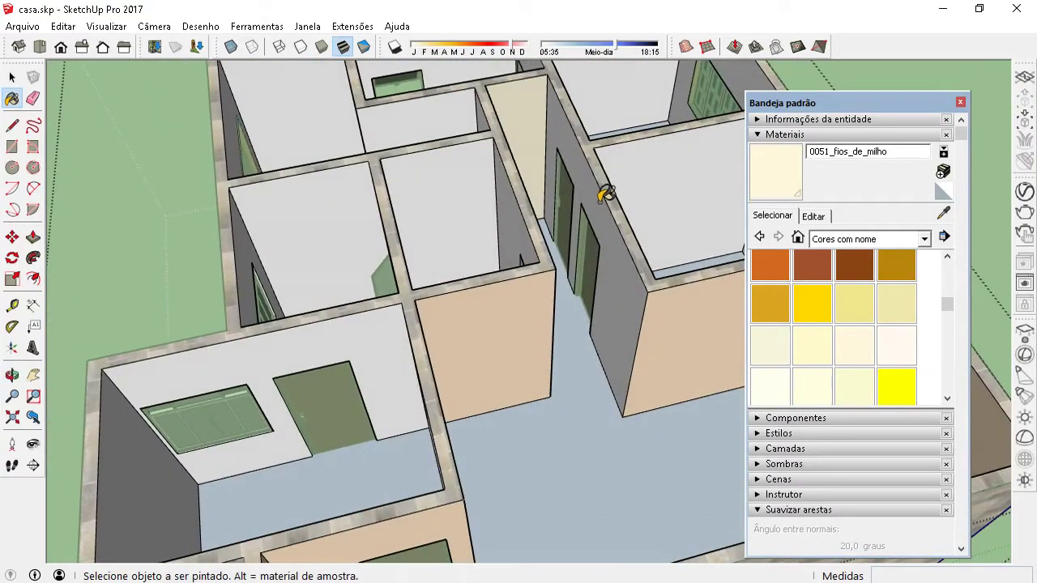
{"action": "mouse_move", "coordinate": [608, 228]}
{"action": "middle_mouse_down"}
{"action": "mouse_move", "coordinate": [419, 243]}
{"action": "mouse_move", "coordinate": [468, 274]}
{"action": "middle_mouse_up"}
{"action": "mouse_move", "coordinate": [637, 208]}
{"action": "middle_mouse_down"}
{"action": "mouse_move", "coordinate": [454, 224]}
{"action": "mouse_move", "coordinate": [527, 231]}
{"action": "mouse_move", "coordinate": [486, 259]}
{"action": "mouse_move", "coordinate": [475, 324]}
{"action": "mouse_move", "coordinate": [639, 299]}
{"action": "middle_mouse_up"}
Switch to the Azulejos library and tile the window-room surface with Azulejo básico.
{"action": "left_click", "coordinate": [881, 246]}
{"action": "scroll", "coordinate": [867, 318], "scroll_direction": "up", "scroll_amount": 1}
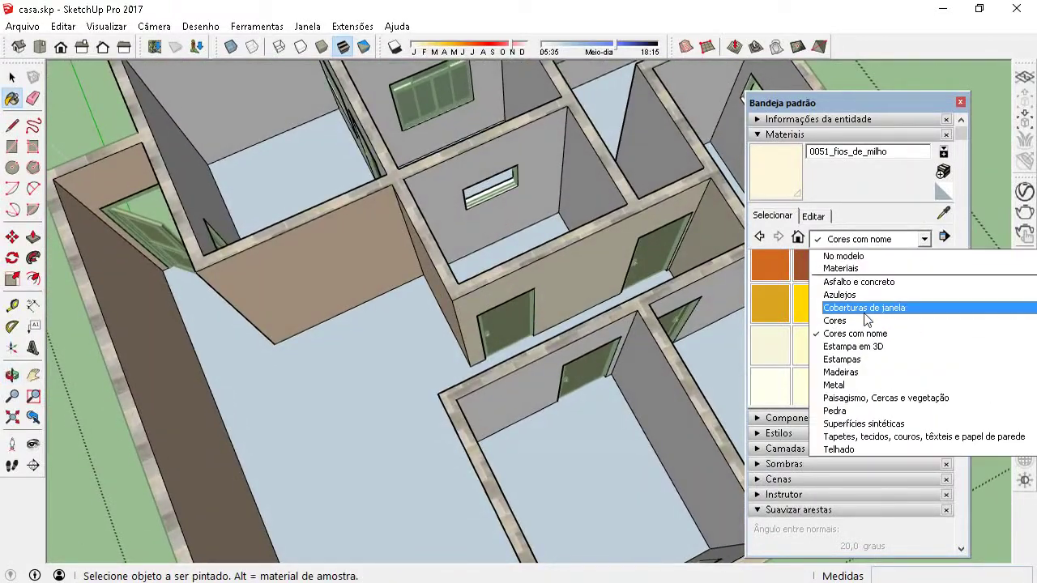
{"action": "left_click", "coordinate": [860, 297]}
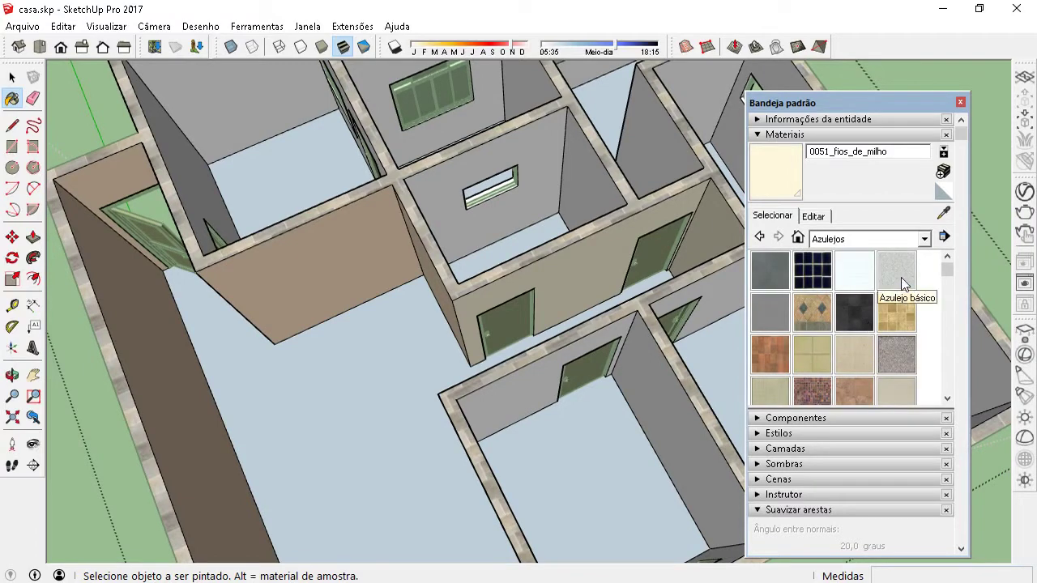
{"action": "left_click", "coordinate": [901, 277]}
{"action": "middle_click_drag", "start_coordinate": [570, 245], "coordinate": [566, 238]}
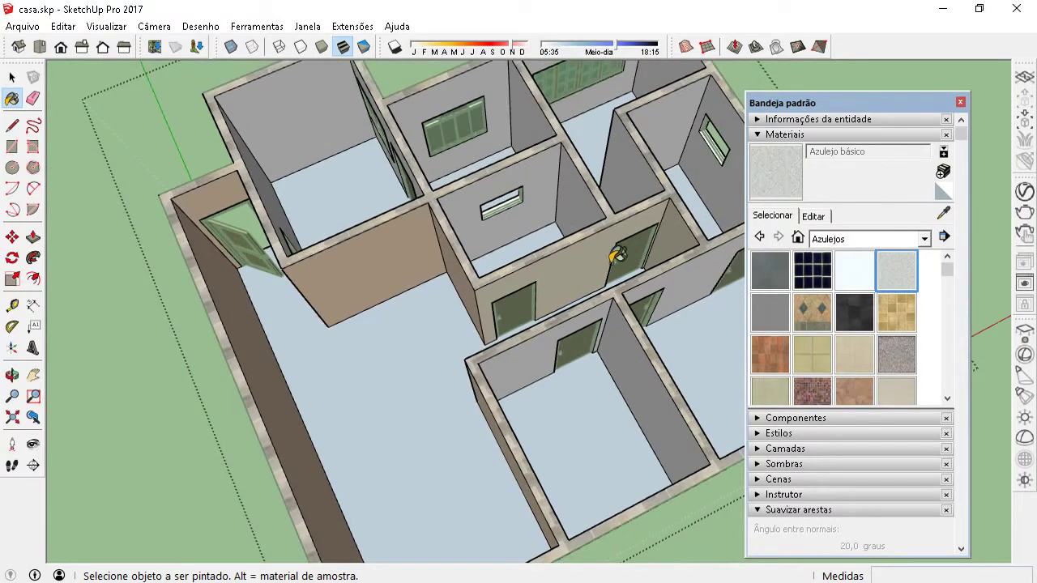
{"action": "scroll", "coordinate": [567, 237], "scroll_direction": "up", "scroll_amount": 2}
{"action": "scroll", "coordinate": [567, 225], "scroll_direction": "up", "scroll_amount": 2}
{"action": "scroll", "coordinate": [468, 195], "scroll_direction": "up", "scroll_amount": 2}
{"action": "left_click", "coordinate": [468, 195]}
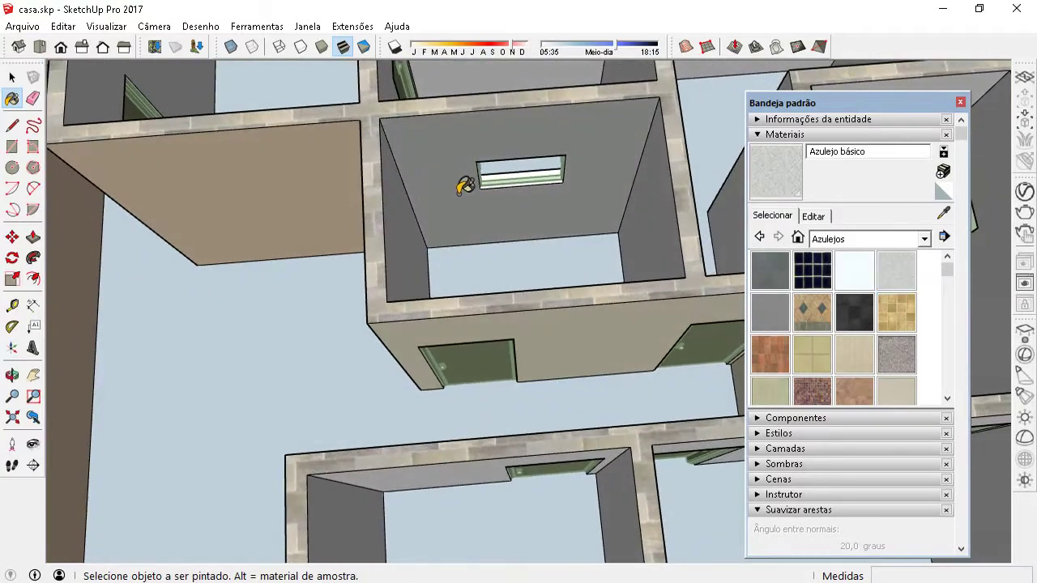
Try Azulejo de concreto, then grey and light-green limestone tiles on the back wall.
{"action": "middle_click_drag", "start_coordinate": [488, 175], "coordinate": [388, 197]}
{"action": "scroll", "coordinate": [488, 130], "scroll_direction": "up", "scroll_amount": 3}
{"action": "scroll", "coordinate": [486, 156], "scroll_direction": "up", "scroll_amount": 2}
{"action": "scroll", "coordinate": [478, 203], "scroll_direction": "down", "scroll_amount": 2}
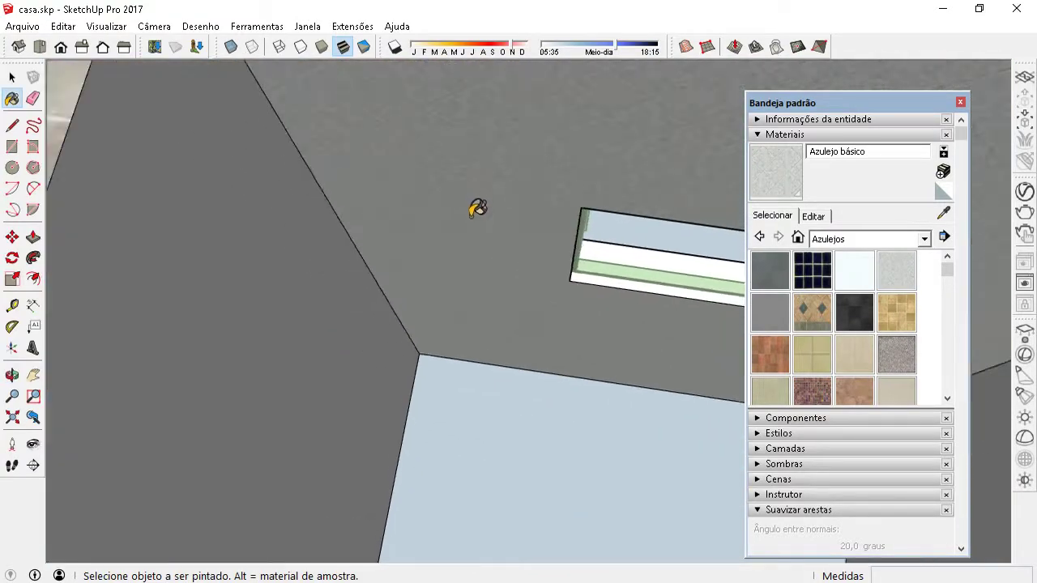
{"action": "scroll", "coordinate": [481, 232], "scroll_direction": "down", "scroll_amount": 3}
{"action": "scroll", "coordinate": [481, 232], "scroll_direction": "down", "scroll_amount": 1}
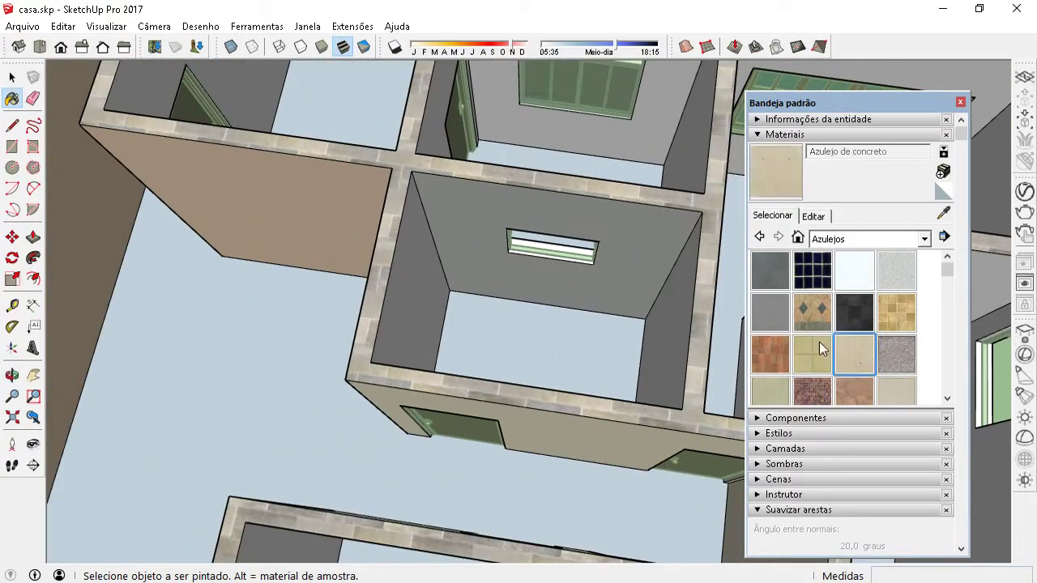
{"action": "mouse_move", "coordinate": [505, 122]}
{"action": "middle_mouse_down"}
{"action": "mouse_move", "coordinate": [475, 238]}
{"action": "mouse_move", "coordinate": [491, 153]}
{"action": "middle_mouse_up"}
{"action": "left_click", "coordinate": [495, 166]}
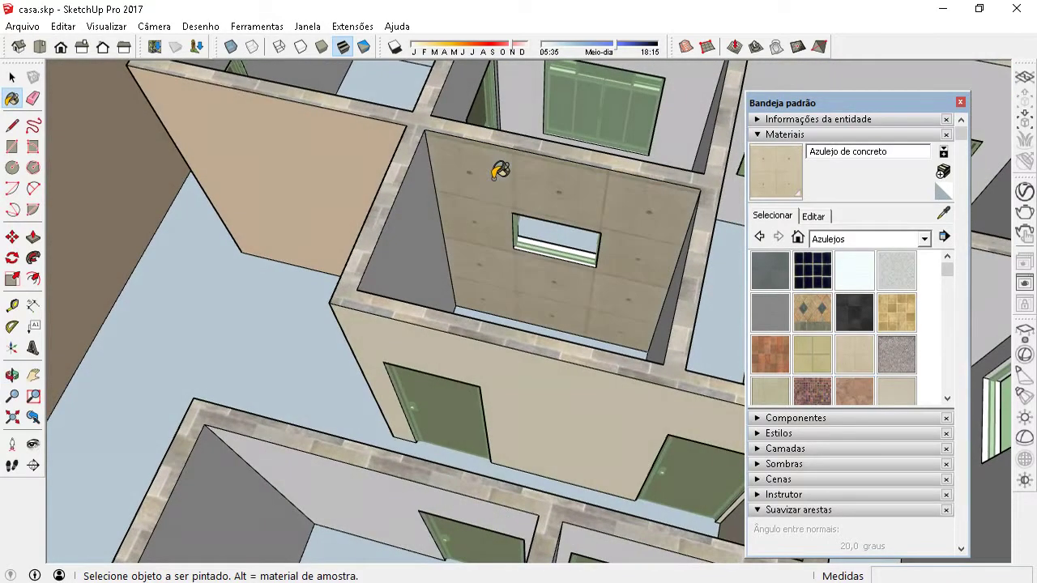
{"action": "scroll", "coordinate": [553, 215], "scroll_direction": "up", "scroll_amount": 2}
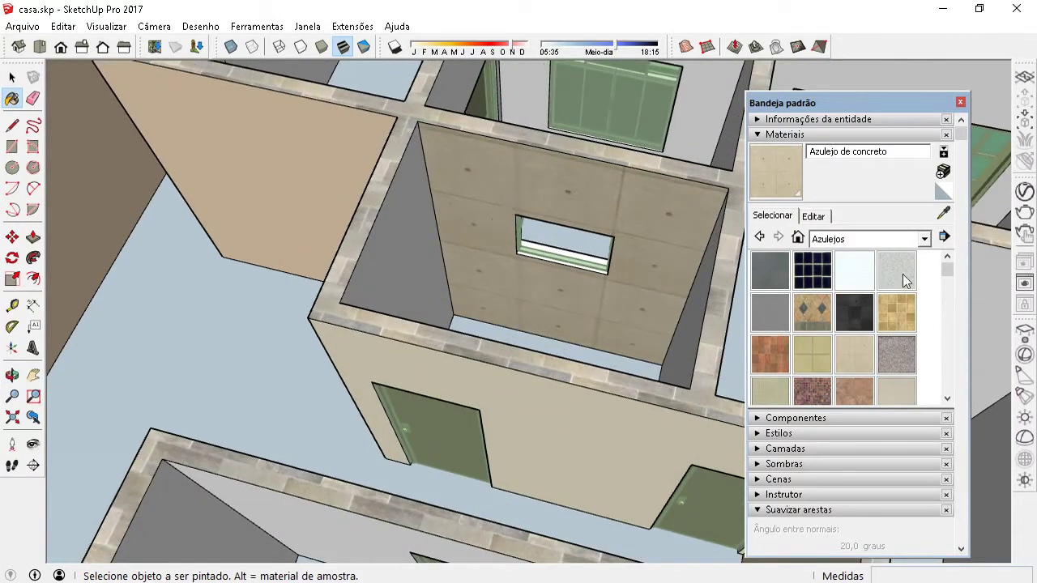
{"action": "left_click", "coordinate": [771, 312]}
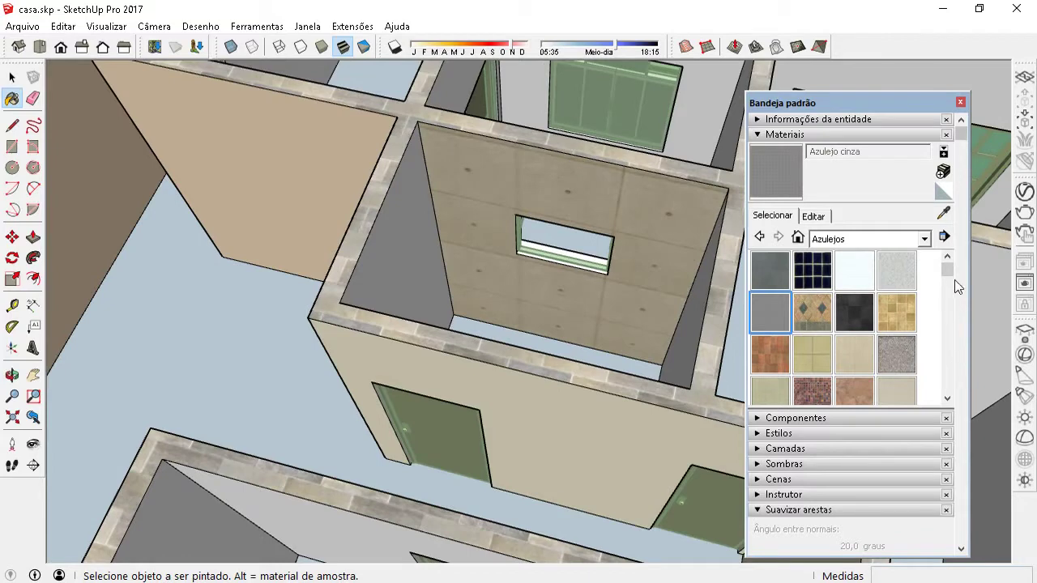
{"action": "scroll", "coordinate": [954, 280], "scroll_direction": "down", "scroll_amount": 2}
{"action": "scroll", "coordinate": [952, 314], "scroll_direction": "down", "scroll_amount": 2}
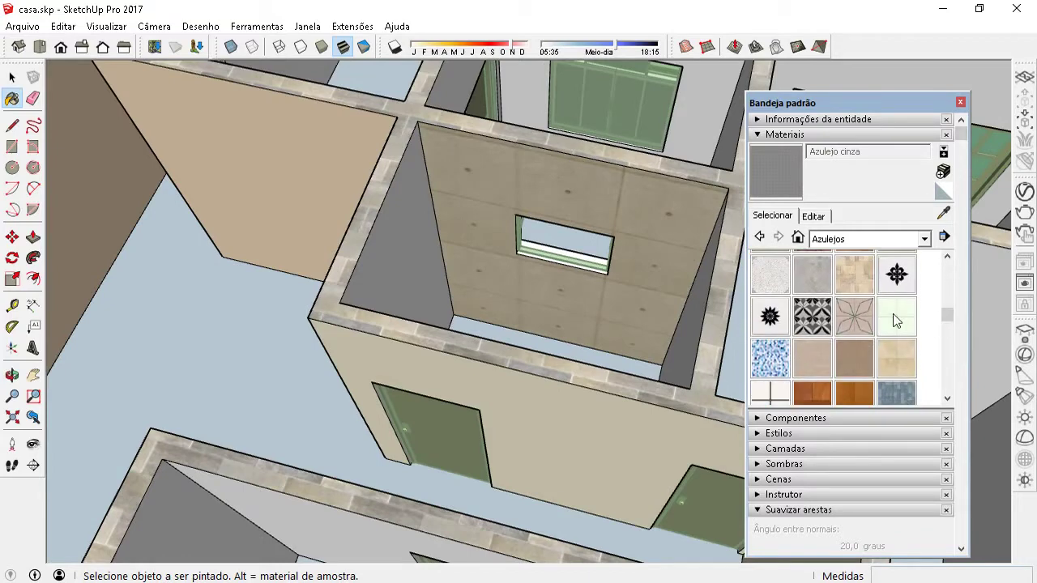
{"action": "left_click", "coordinate": [615, 220]}
Test Azulejo marrom grande, then settle the back wall on Azulejo quadrado branco.
{"action": "middle_click_drag", "start_coordinate": [672, 252], "coordinate": [740, 363]}
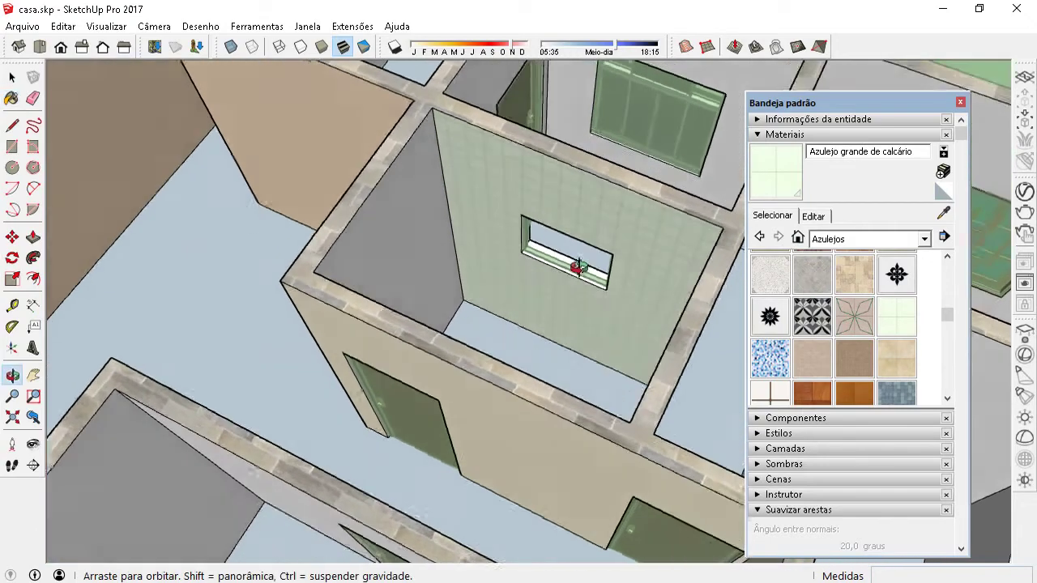
{"action": "left_click", "coordinate": [653, 269]}
{"action": "mouse_move", "coordinate": [652, 270]}
{"action": "middle_mouse_down"}
{"action": "mouse_move", "coordinate": [624, 260]}
{"action": "mouse_move", "coordinate": [675, 186]}
{"action": "mouse_move", "coordinate": [597, 238]}
{"action": "mouse_move", "coordinate": [717, 276]}
{"action": "middle_mouse_up"}
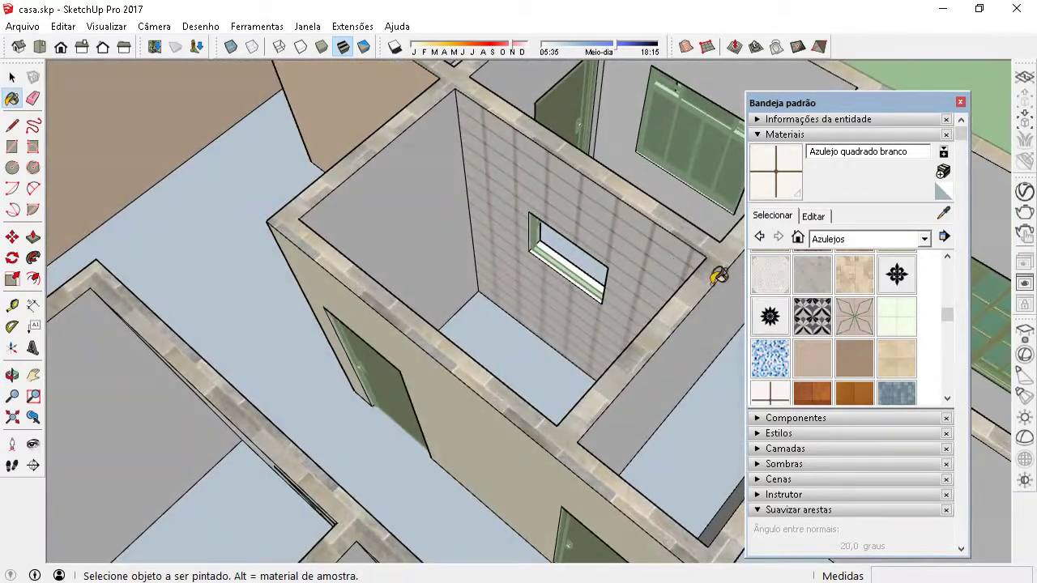
{"action": "left_click", "coordinate": [805, 351]}
{"action": "left_click", "coordinate": [620, 272]}
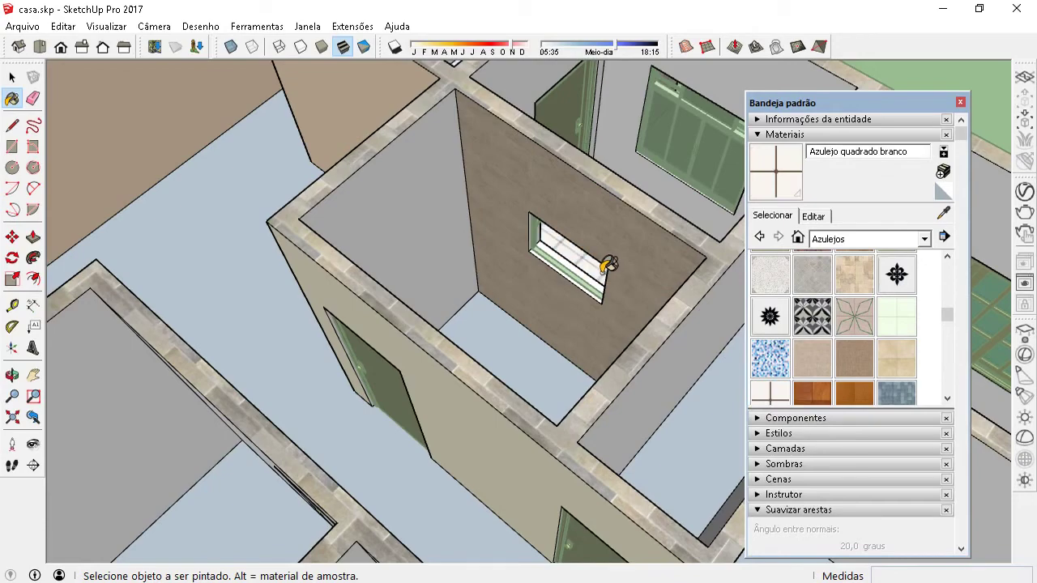
{"action": "left_click", "coordinate": [604, 264]}
{"action": "mouse_move", "coordinate": [603, 264]}
{"action": "middle_mouse_down"}
{"action": "mouse_move", "coordinate": [641, 224]}
{"action": "mouse_move", "coordinate": [673, 234]}
{"action": "mouse_move", "coordinate": [587, 281]}
{"action": "mouse_move", "coordinate": [609, 320]}
{"action": "mouse_move", "coordinate": [439, 249]}
{"action": "mouse_move", "coordinate": [470, 203]}
{"action": "mouse_move", "coordinate": [613, 248]}
{"action": "mouse_move", "coordinate": [629, 192]}
{"action": "middle_mouse_up"}
{"action": "scroll", "coordinate": [340, 185], "scroll_direction": "up", "scroll_amount": 3}
{"action": "scroll", "coordinate": [411, 200], "scroll_direction": "down", "scroll_amount": 4}
{"action": "scroll", "coordinate": [664, 206], "scroll_direction": "down", "scroll_amount": 4}
{"action": "mouse_move", "coordinate": [555, 268]}
{"action": "middle_mouse_down"}
{"action": "mouse_move", "coordinate": [469, 206]}
{"action": "mouse_move", "coordinate": [348, 208]}
{"action": "mouse_move", "coordinate": [470, 359]}
{"action": "middle_mouse_up"}
{"action": "scroll", "coordinate": [453, 207], "scroll_direction": "up", "scroll_amount": 3}
{"action": "scroll", "coordinate": [453, 205], "scroll_direction": "down", "scroll_amount": 3}
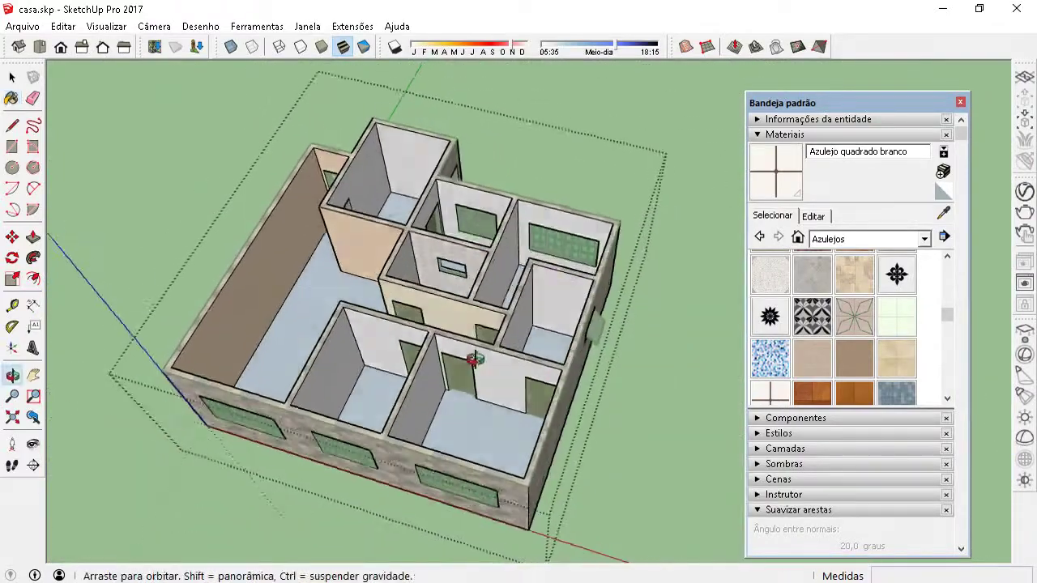
{"action": "scroll", "coordinate": [532, 331], "scroll_direction": "up", "scroll_amount": 3}
{"action": "scroll", "coordinate": [470, 299], "scroll_direction": "up", "scroll_amount": 2}
{"action": "scroll", "coordinate": [469, 298], "scroll_direction": "up", "scroll_amount": 2}
{"action": "mouse_move", "coordinate": [585, 267]}
{"action": "middle_mouse_down"}
{"action": "mouse_move", "coordinate": [330, 330]}
{"action": "mouse_move", "coordinate": [359, 301]}
{"action": "mouse_move", "coordinate": [486, 262]}
{"action": "mouse_move", "coordinate": [596, 273]}
{"action": "middle_mouse_up"}
{"action": "scroll", "coordinate": [682, 242], "scroll_direction": "up", "scroll_amount": 2}
{"action": "scroll", "coordinate": [648, 239], "scroll_direction": "up", "scroll_amount": 1}
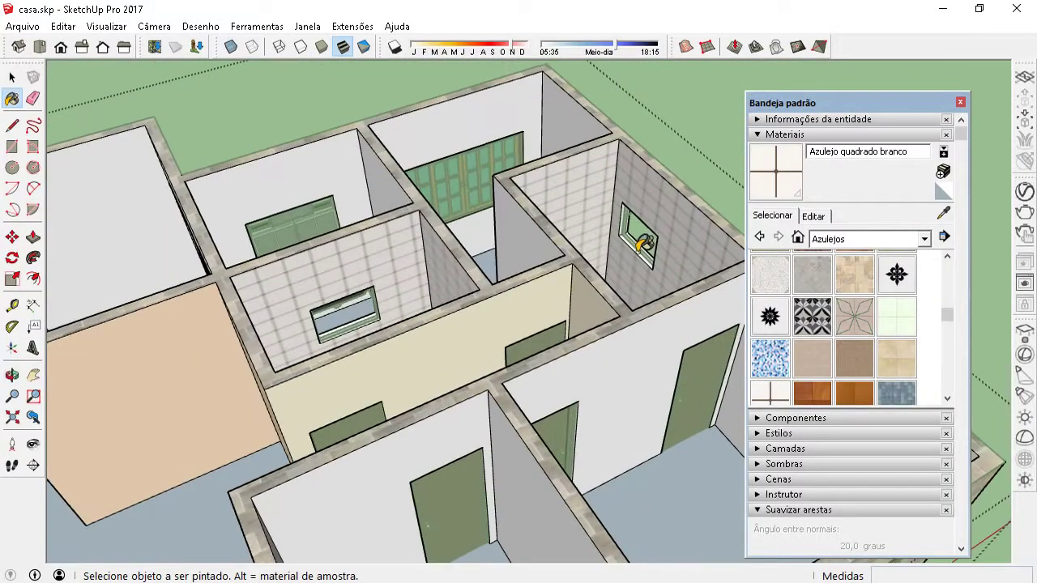
{"action": "scroll", "coordinate": [363, 307], "scroll_direction": "up", "scroll_amount": 2}
{"action": "scroll", "coordinate": [363, 322], "scroll_direction": "up", "scroll_amount": 3}
{"action": "scroll", "coordinate": [387, 330], "scroll_direction": "up", "scroll_amount": 2}
{"action": "middle_click_drag", "start_coordinate": [387, 331], "coordinate": [456, 318]}
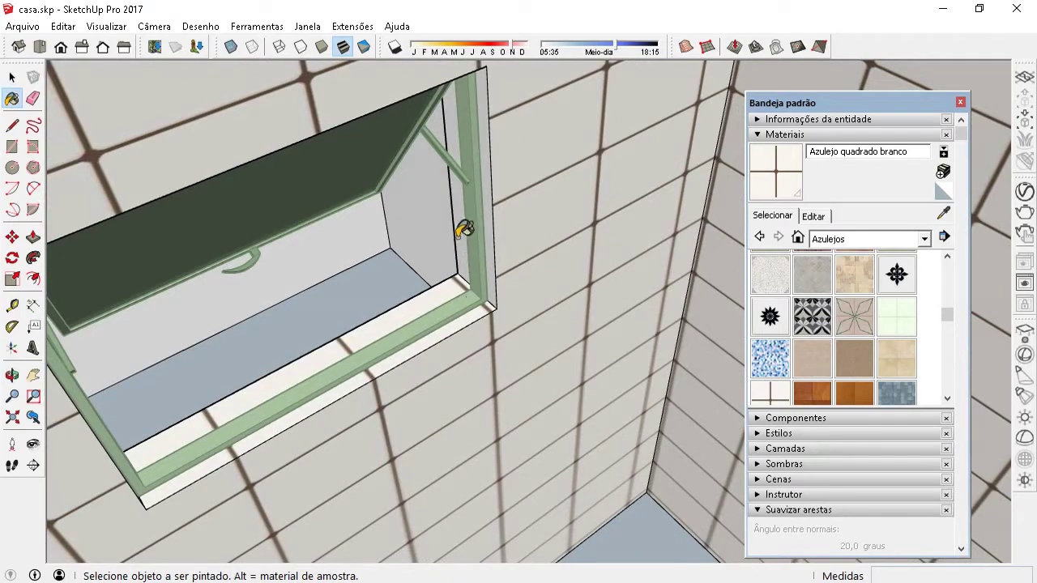
{"action": "mouse_move", "coordinate": [484, 247]}
{"action": "middle_mouse_down"}
{"action": "mouse_move", "coordinate": [371, 300]}
{"action": "mouse_move", "coordinate": [262, 250]}
{"action": "mouse_move", "coordinate": [197, 170]}
{"action": "mouse_move", "coordinate": [279, 156]}
{"action": "middle_mouse_up"}
{"action": "scroll", "coordinate": [358, 319], "scroll_direction": "down", "scroll_amount": 5}
{"action": "middle_click_drag", "start_coordinate": [358, 319], "coordinate": [259, 153]}
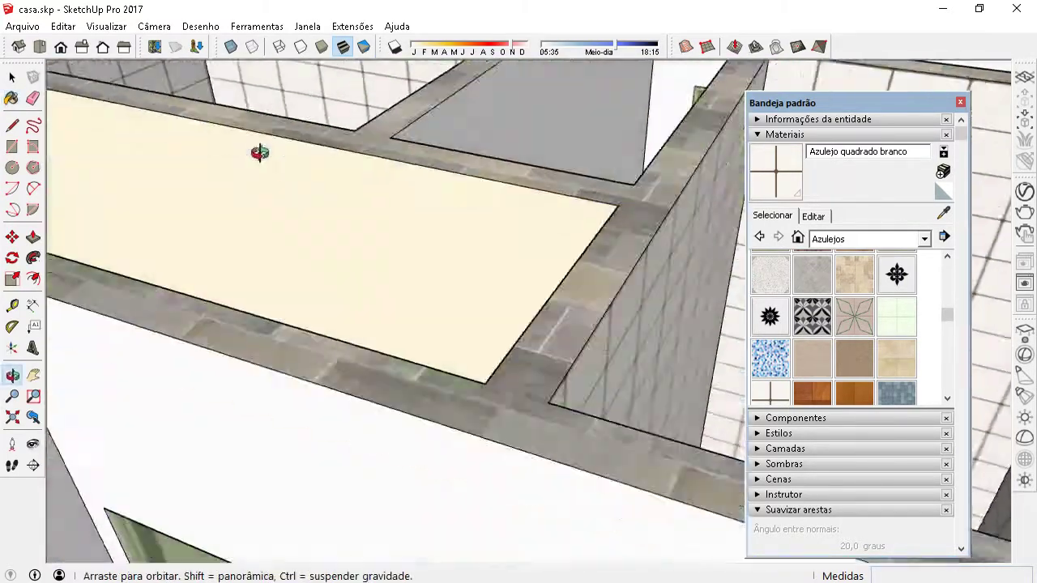
{"action": "scroll", "coordinate": [335, 97], "scroll_direction": "up", "scroll_amount": 3}
{"action": "scroll", "coordinate": [433, 249], "scroll_direction": "down", "scroll_amount": 2}
{"action": "scroll", "coordinate": [370, 208], "scroll_direction": "down", "scroll_amount": 3}
{"action": "scroll", "coordinate": [354, 215], "scroll_direction": "up", "scroll_amount": 2}
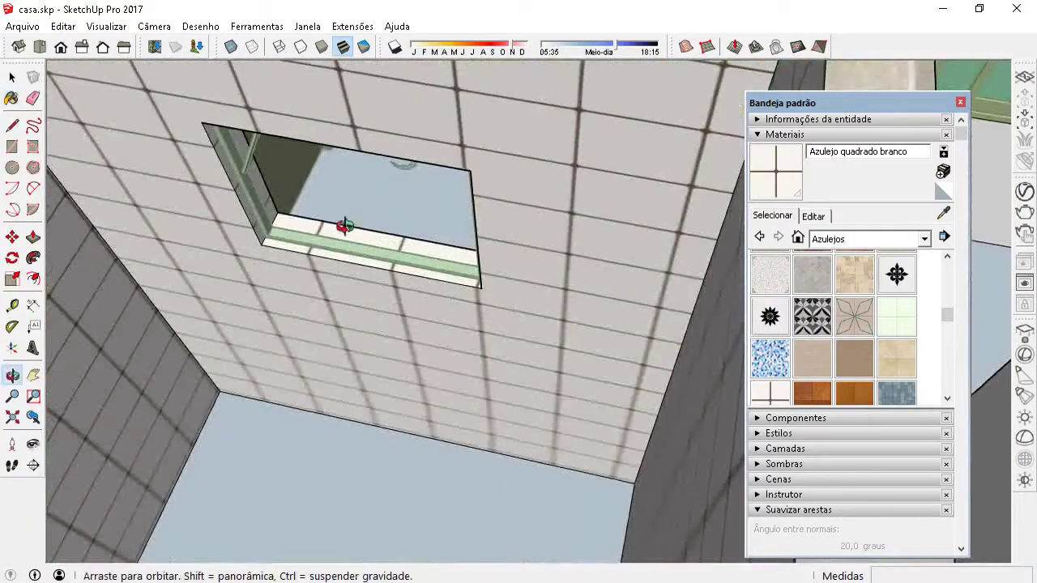
{"action": "scroll", "coordinate": [361, 208], "scroll_direction": "up", "scroll_amount": 2}
{"action": "scroll", "coordinate": [464, 358], "scroll_direction": "up", "scroll_amount": 2}
{"action": "scroll", "coordinate": [464, 359], "scroll_direction": "down", "scroll_amount": 3}
{"action": "mouse_move", "coordinate": [491, 486]}
{"action": "middle_mouse_down"}
{"action": "mouse_move", "coordinate": [370, 342]}
{"action": "mouse_move", "coordinate": [347, 190]}
{"action": "middle_mouse_up"}
{"action": "scroll", "coordinate": [385, 281], "scroll_direction": "up", "scroll_amount": 3}
{"action": "scroll", "coordinate": [481, 331], "scroll_direction": "up", "scroll_amount": 2}
{"action": "mouse_move", "coordinate": [481, 331]}
{"action": "middle_mouse_down"}
{"action": "mouse_move", "coordinate": [416, 278]}
{"action": "mouse_move", "coordinate": [495, 375]}
{"action": "mouse_move", "coordinate": [549, 234]}
{"action": "mouse_move", "coordinate": [594, 280]}
{"action": "mouse_move", "coordinate": [475, 215]}
{"action": "mouse_move", "coordinate": [433, 162]}
{"action": "mouse_move", "coordinate": [416, 106]}
{"action": "mouse_move", "coordinate": [419, 144]}
{"action": "mouse_move", "coordinate": [451, 169]}
{"action": "mouse_move", "coordinate": [440, 243]}
{"action": "mouse_move", "coordinate": [407, 195]}
{"action": "mouse_move", "coordinate": [386, 81]}
{"action": "mouse_move", "coordinate": [435, 81]}
{"action": "mouse_move", "coordinate": [405, 100]}
{"action": "mouse_move", "coordinate": [452, 91]}
{"action": "middle_mouse_up"}
{"action": "key", "text": "b"}
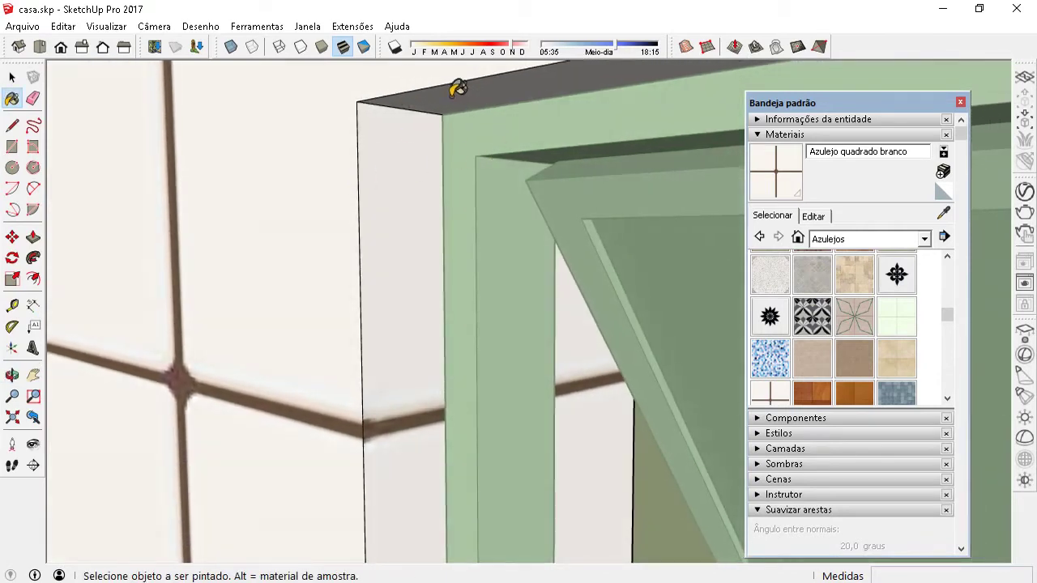
{"action": "scroll", "coordinate": [496, 296], "scroll_direction": "down", "scroll_amount": 3}
{"action": "scroll", "coordinate": [492, 301], "scroll_direction": "down", "scroll_amount": 2}
{"action": "key", "text": "space"}
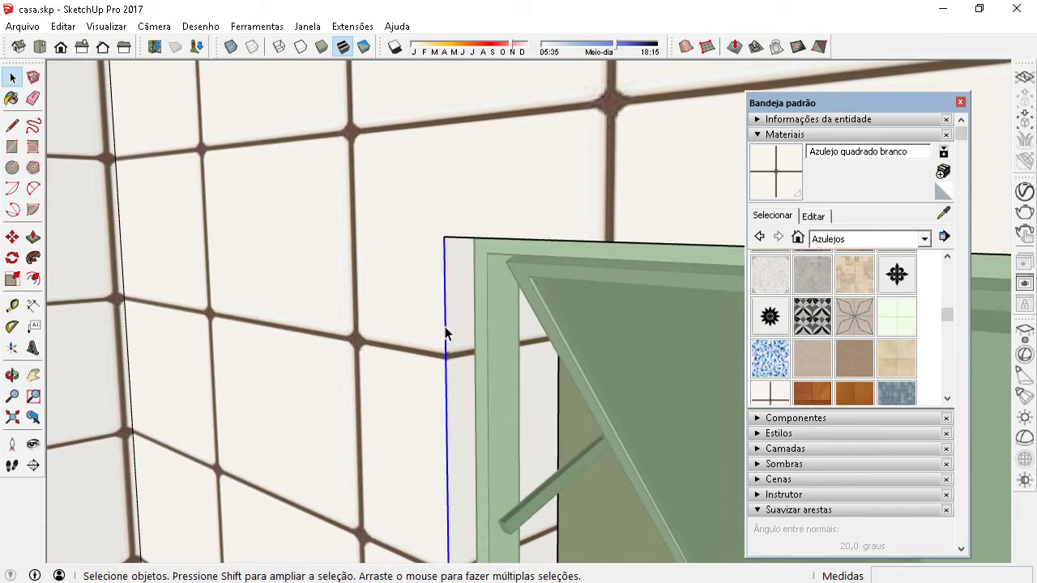
{"action": "left_click", "coordinate": [422, 335]}
{"action": "left_click", "coordinate": [463, 268]}
{"action": "middle_click_drag", "start_coordinate": [463, 268], "coordinate": [452, 191]}
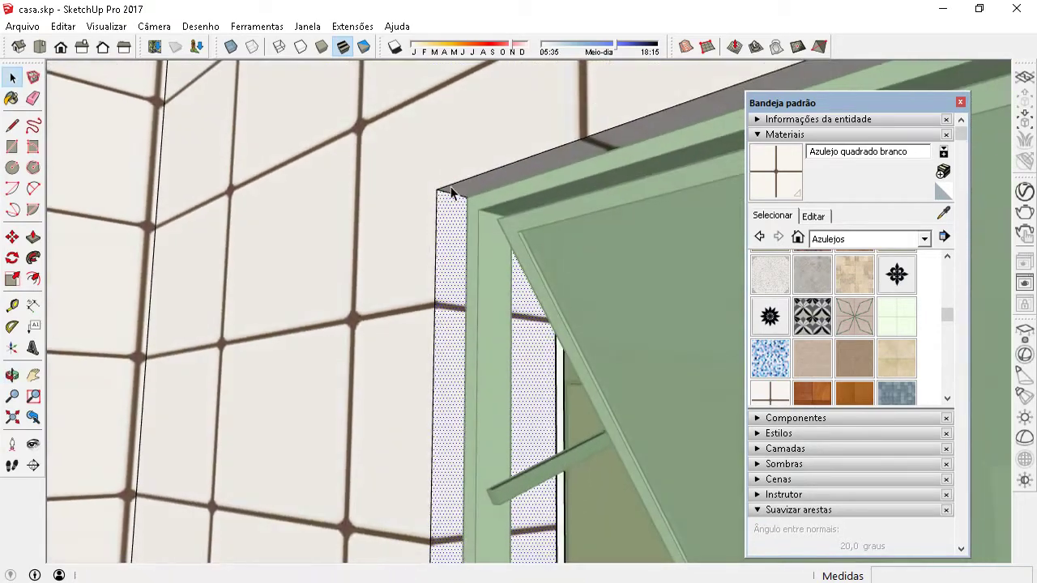
{"action": "scroll", "coordinate": [449, 312], "scroll_direction": "up", "scroll_amount": 3}
{"action": "scroll", "coordinate": [451, 332], "scroll_direction": "up", "scroll_amount": 2}
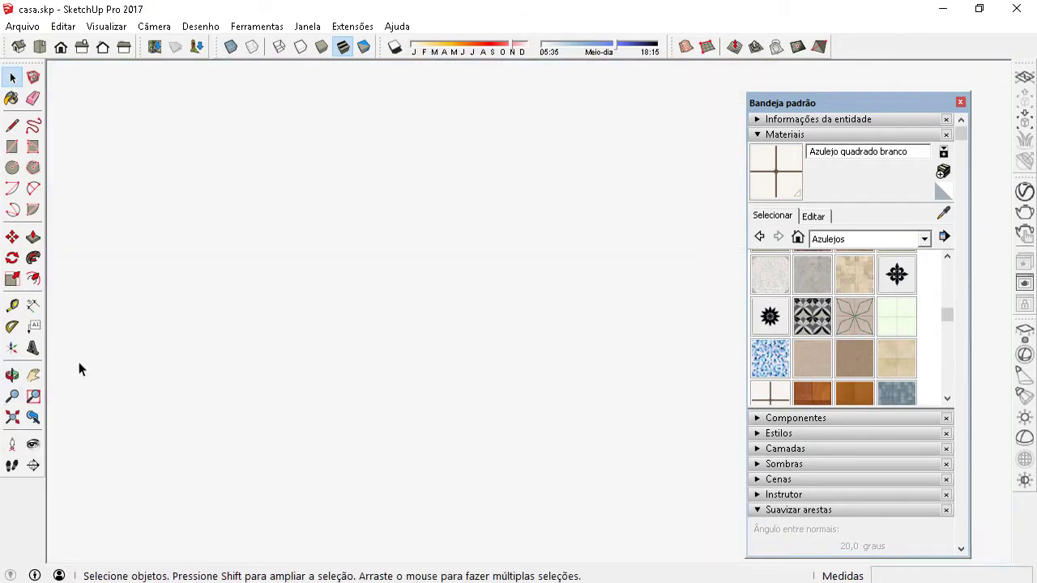
Zoom extents to show the whole house, then orbit down over the wall tops.
{"action": "left_click", "coordinate": [20, 415]}
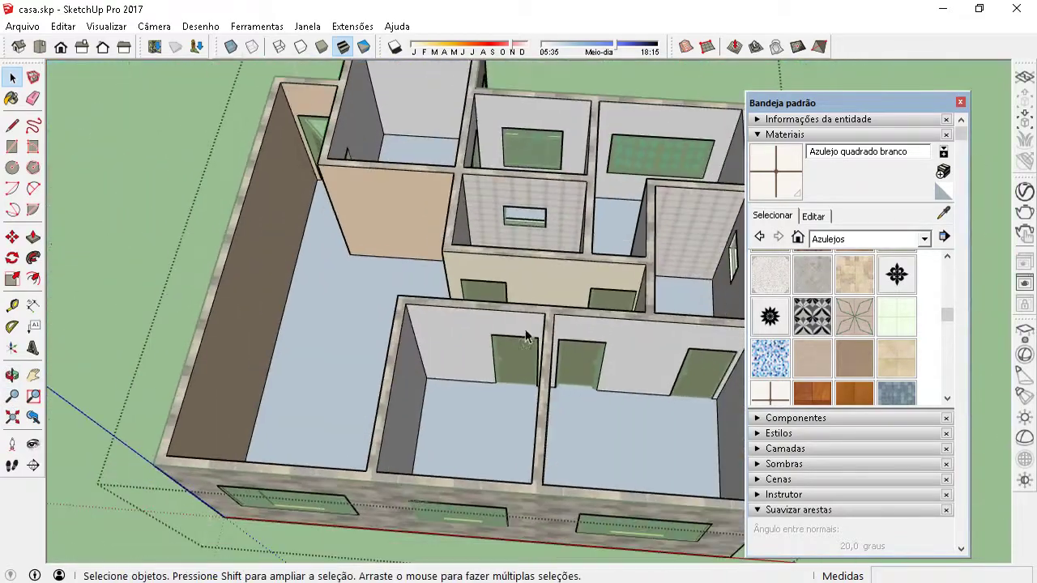
{"action": "middle_click_drag", "start_coordinate": [461, 243], "coordinate": [579, 276]}
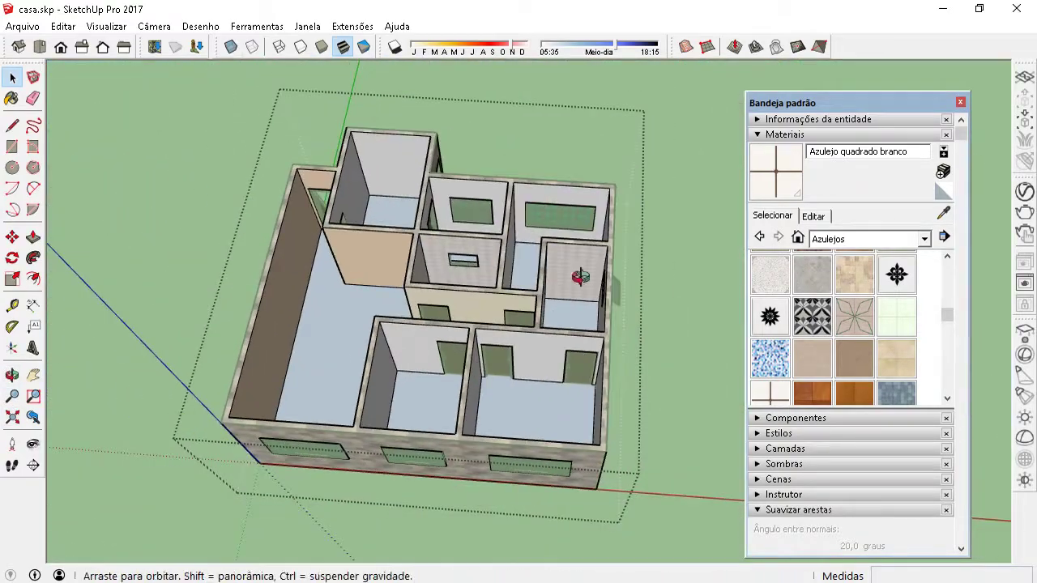
{"action": "scroll", "coordinate": [580, 276], "scroll_direction": "up", "scroll_amount": 2}
{"action": "scroll", "coordinate": [583, 240], "scroll_direction": "up", "scroll_amount": 3}
{"action": "scroll", "coordinate": [582, 259], "scroll_direction": "up", "scroll_amount": 2}
{"action": "mouse_move", "coordinate": [565, 311]}
{"action": "middle_mouse_down"}
{"action": "mouse_move", "coordinate": [596, 207]}
{"action": "mouse_move", "coordinate": [572, 249]}
{"action": "mouse_move", "coordinate": [523, 167]}
{"action": "mouse_move", "coordinate": [538, 50]}
{"action": "mouse_move", "coordinate": [504, 10]}
{"action": "mouse_move", "coordinate": [528, 151]}
{"action": "mouse_move", "coordinate": [624, 273]}
{"action": "mouse_move", "coordinate": [554, 309]}
{"action": "mouse_move", "coordinate": [575, 324]}
{"action": "middle_mouse_up"}
{"action": "scroll", "coordinate": [583, 259], "scroll_direction": "up", "scroll_amount": 2}
{"action": "scroll", "coordinate": [574, 324], "scroll_direction": "down", "scroll_amount": 5}
{"action": "scroll", "coordinate": [583, 328], "scroll_direction": "down", "scroll_amount": 4}
{"action": "scroll", "coordinate": [592, 334], "scroll_direction": "down", "scroll_amount": 1}
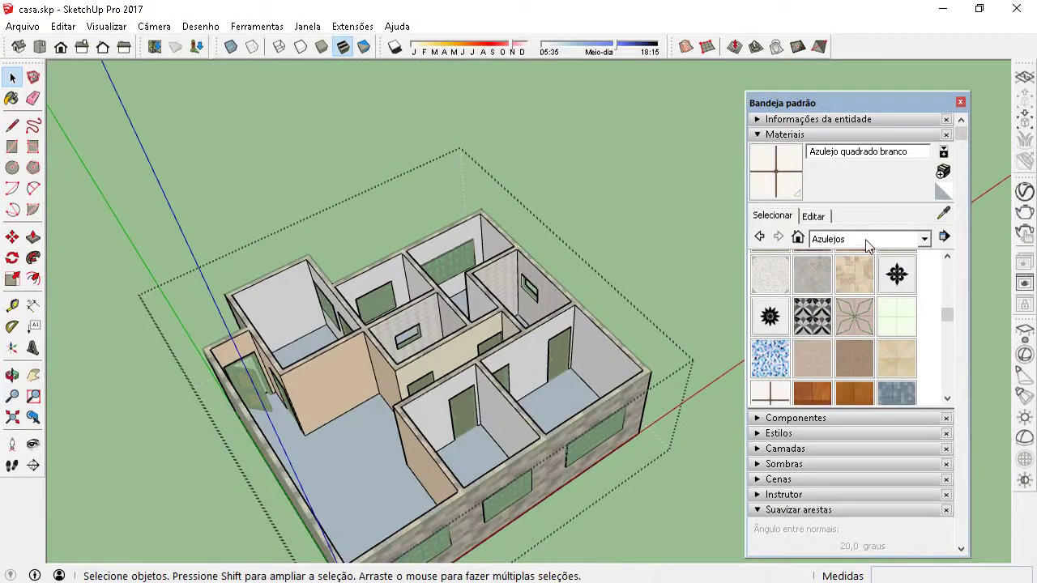
Switch the Materials library to Cores com nome and pick the 0090_ciano_claro colour.
{"action": "left_click", "coordinate": [855, 240]}
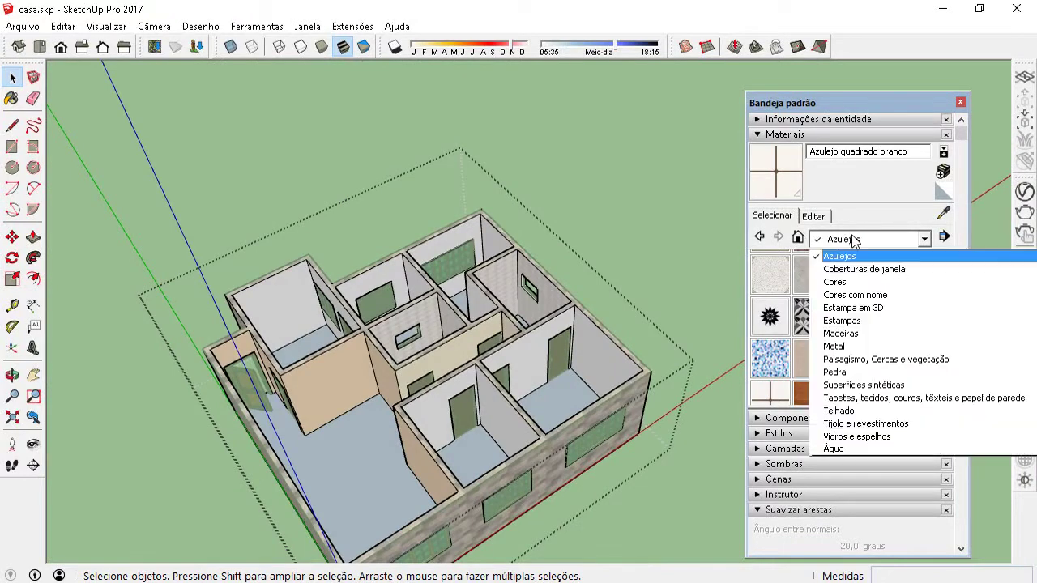
{"action": "left_click", "coordinate": [863, 296]}
{"action": "left_click_drag", "start_coordinate": [941, 276], "coordinate": [949, 346]}
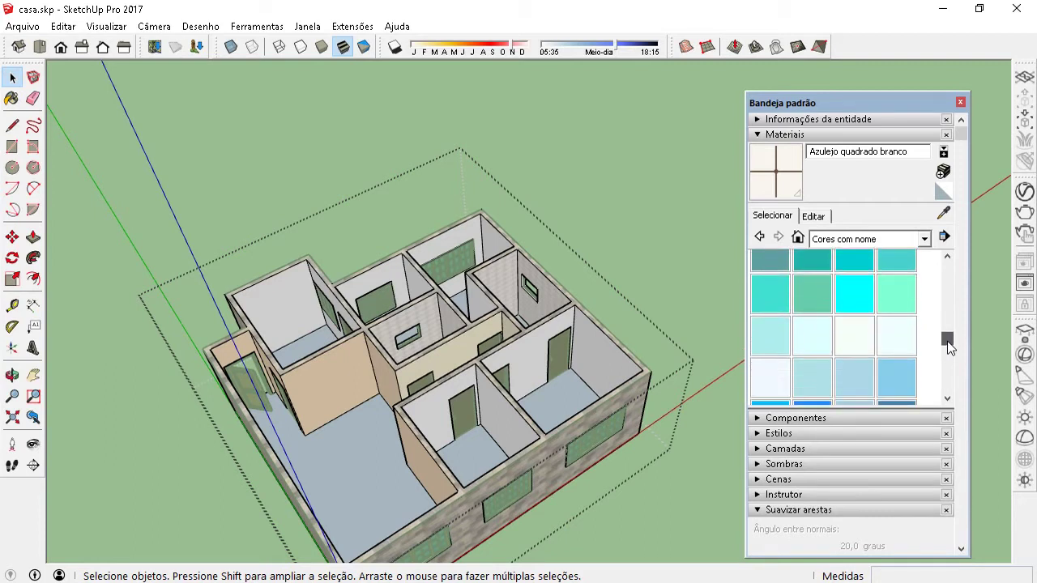
{"action": "left_click", "coordinate": [811, 341]}
Paint two bedroom walls, including the room's right wall, in 0090_ciano_claro.
{"action": "middle_click_drag", "start_coordinate": [527, 316], "coordinate": [343, 296]}
{"action": "scroll", "coordinate": [397, 312], "scroll_direction": "up", "scroll_amount": 5}
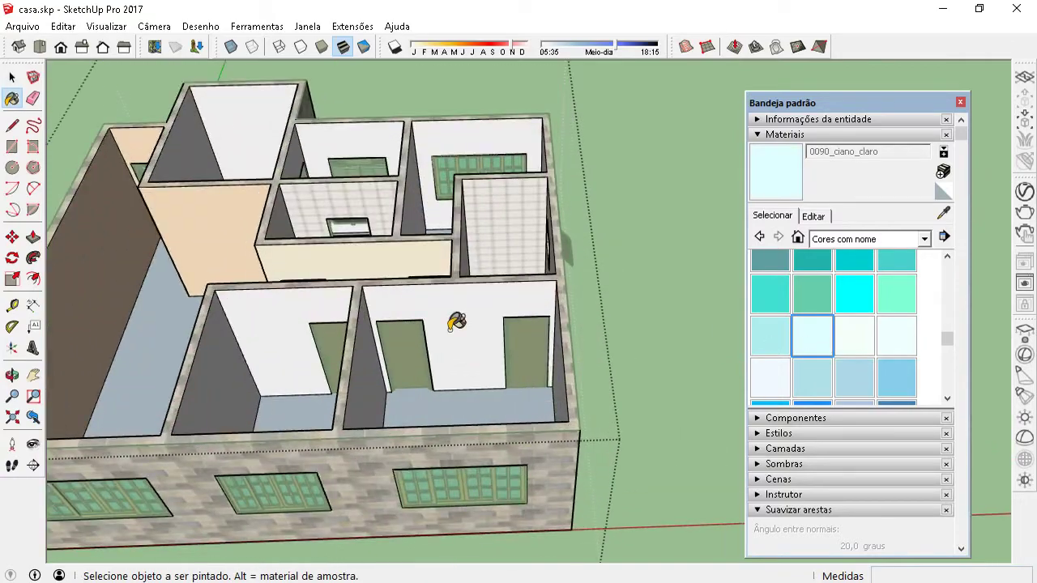
{"action": "left_click", "coordinate": [463, 337]}
{"action": "middle_click_drag", "start_coordinate": [463, 338], "coordinate": [300, 297]}
{"action": "middle_click_drag", "start_coordinate": [493, 232], "coordinate": [324, 196]}
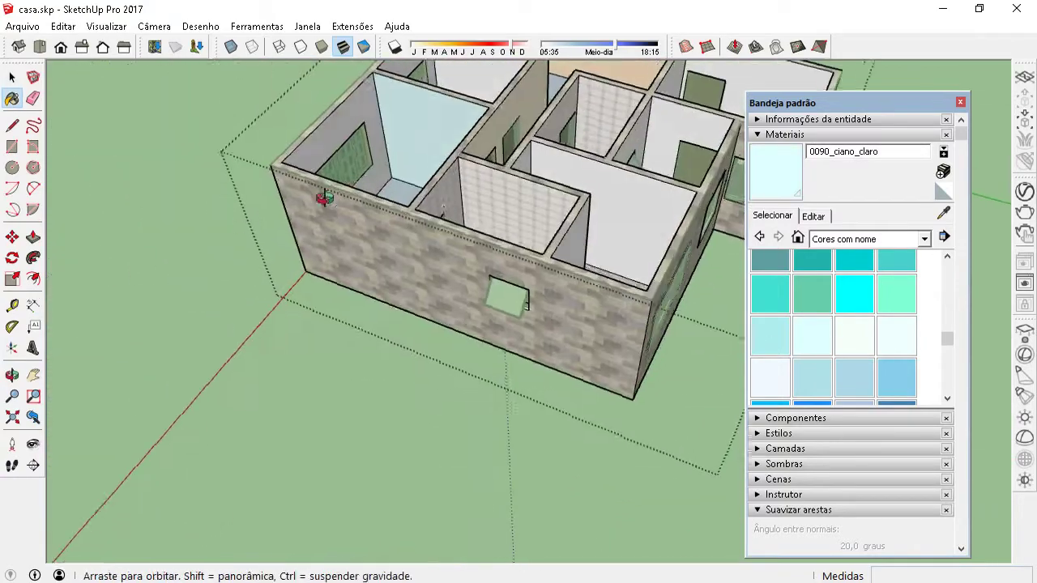
{"action": "scroll", "coordinate": [468, 110], "scroll_direction": "up", "scroll_amount": 3}
{"action": "scroll", "coordinate": [469, 109], "scroll_direction": "down", "scroll_amount": 3}
{"action": "mouse_move", "coordinate": [462, 105]}
{"action": "middle_mouse_down"}
{"action": "mouse_move", "coordinate": [418, 189]}
{"action": "mouse_move", "coordinate": [306, 214]}
{"action": "middle_mouse_up"}
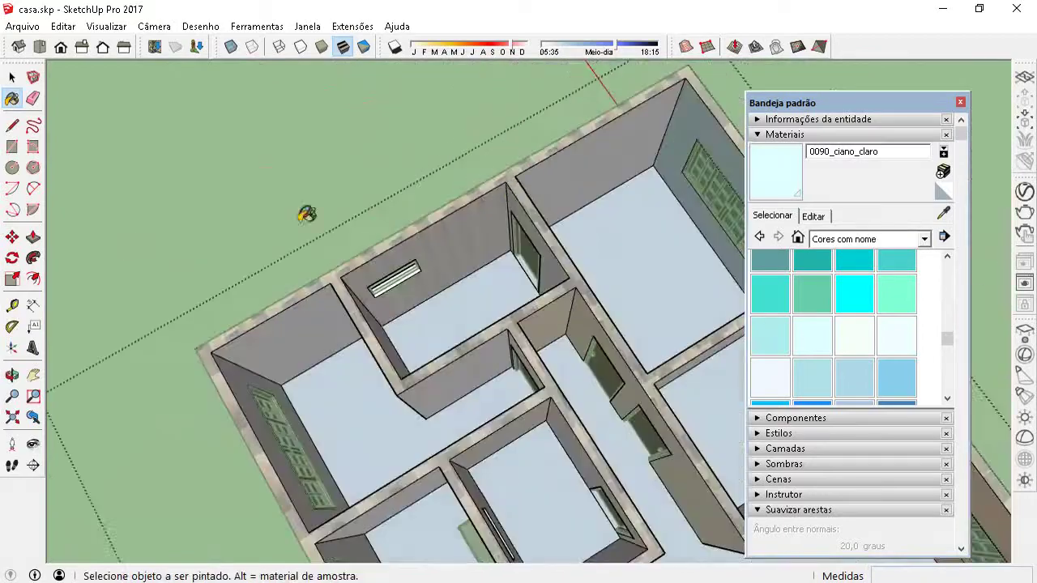
{"action": "middle_click_drag", "start_coordinate": [556, 177], "coordinate": [303, 203]}
{"action": "scroll", "coordinate": [303, 204], "scroll_direction": "down", "scroll_amount": 2}
{"action": "scroll", "coordinate": [551, 116], "scroll_direction": "up", "scroll_amount": 3}
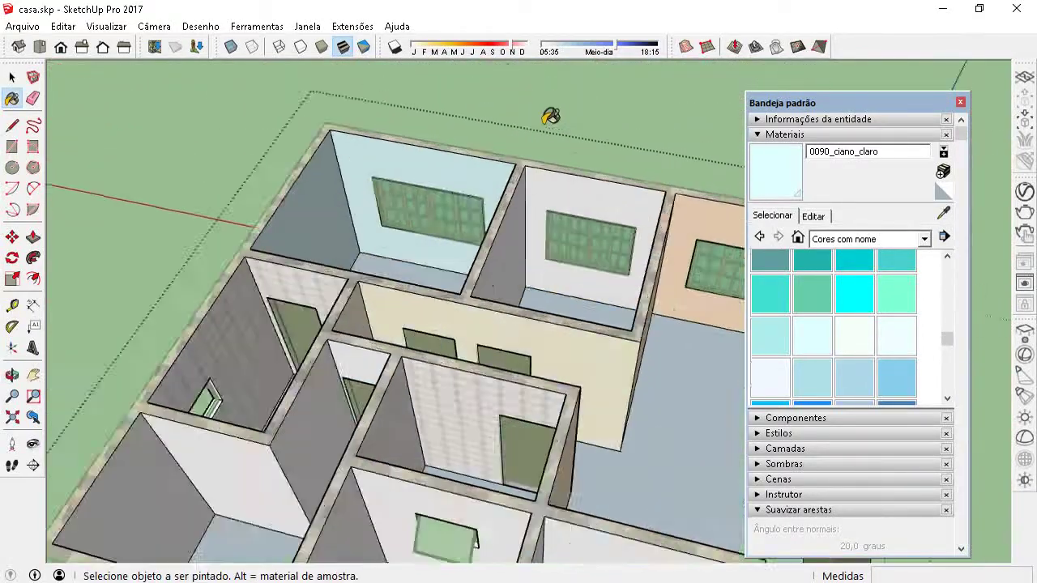
{"action": "scroll", "coordinate": [534, 215], "scroll_direction": "up", "scroll_amount": 2}
{"action": "left_click", "coordinate": [534, 216]}
Orbit and zoom around the bedroom window corner to inspect the painted walls.
{"action": "middle_click_drag", "start_coordinate": [564, 326], "coordinate": [144, 204]}
{"action": "scroll", "coordinate": [370, 273], "scroll_direction": "up", "scroll_amount": 3}
{"action": "middle_click_drag", "start_coordinate": [370, 273], "coordinate": [387, 319]}
{"action": "scroll", "coordinate": [388, 308], "scroll_direction": "down", "scroll_amount": 3}
{"action": "scroll", "coordinate": [486, 319], "scroll_direction": "down", "scroll_amount": 2}
{"action": "scroll", "coordinate": [505, 359], "scroll_direction": "down", "scroll_amount": 2}
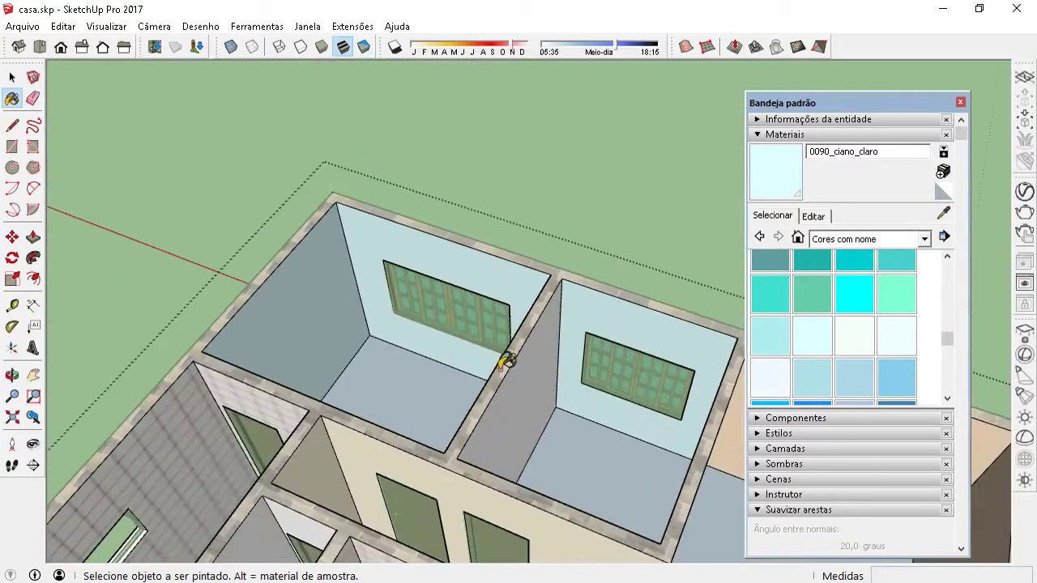
{"action": "scroll", "coordinate": [655, 393], "scroll_direction": "up", "scroll_amount": 3}
{"action": "scroll", "coordinate": [654, 393], "scroll_direction": "up", "scroll_amount": 2}
{"action": "mouse_move", "coordinate": [655, 392]}
{"action": "middle_mouse_down"}
{"action": "mouse_move", "coordinate": [449, 282]}
{"action": "mouse_move", "coordinate": [398, 144]}
{"action": "middle_mouse_up"}
{"action": "scroll", "coordinate": [504, 303], "scroll_direction": "down", "scroll_amount": 3}
{"action": "scroll", "coordinate": [450, 282], "scroll_direction": "down", "scroll_amount": 1}
{"action": "scroll", "coordinate": [397, 143], "scroll_direction": "up", "scroll_amount": 2}
{"action": "scroll", "coordinate": [358, 178], "scroll_direction": "up", "scroll_amount": 1}
Orbit and zoom around the room with a door until facing the door head-on.
{"action": "mouse_move", "coordinate": [359, 179]}
{"action": "middle_mouse_down"}
{"action": "mouse_move", "coordinate": [405, 256]}
{"action": "mouse_move", "coordinate": [502, 187]}
{"action": "middle_mouse_up"}
{"action": "scroll", "coordinate": [546, 153], "scroll_direction": "up", "scroll_amount": 2}
{"action": "scroll", "coordinate": [484, 88], "scroll_direction": "up", "scroll_amount": 2}
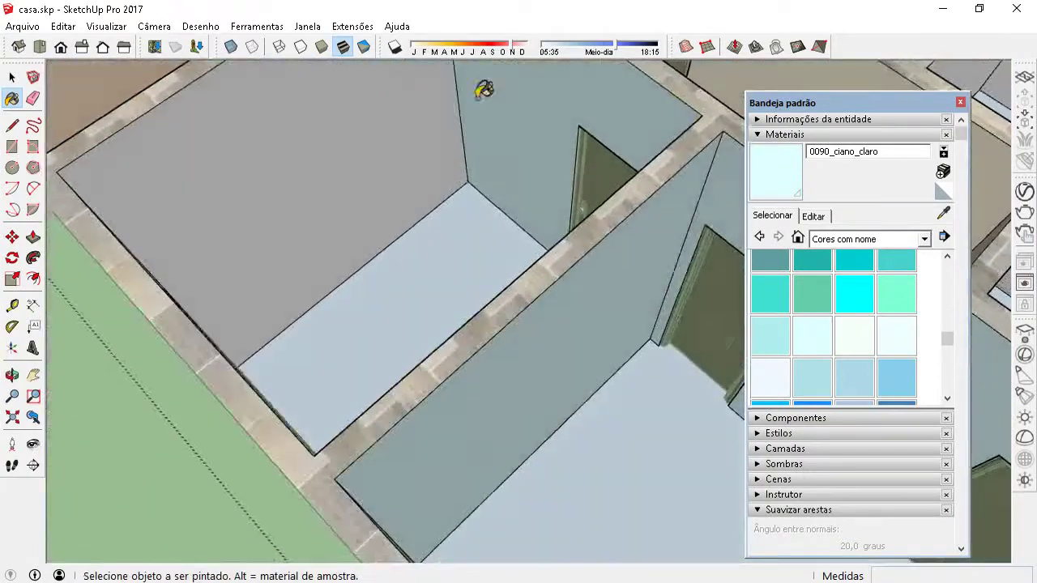
{"action": "scroll", "coordinate": [617, 150], "scroll_direction": "up", "scroll_amount": 2}
{"action": "middle_click_drag", "start_coordinate": [617, 150], "coordinate": [486, 148]}
{"action": "scroll", "coordinate": [513, 123], "scroll_direction": "up", "scroll_amount": 2}
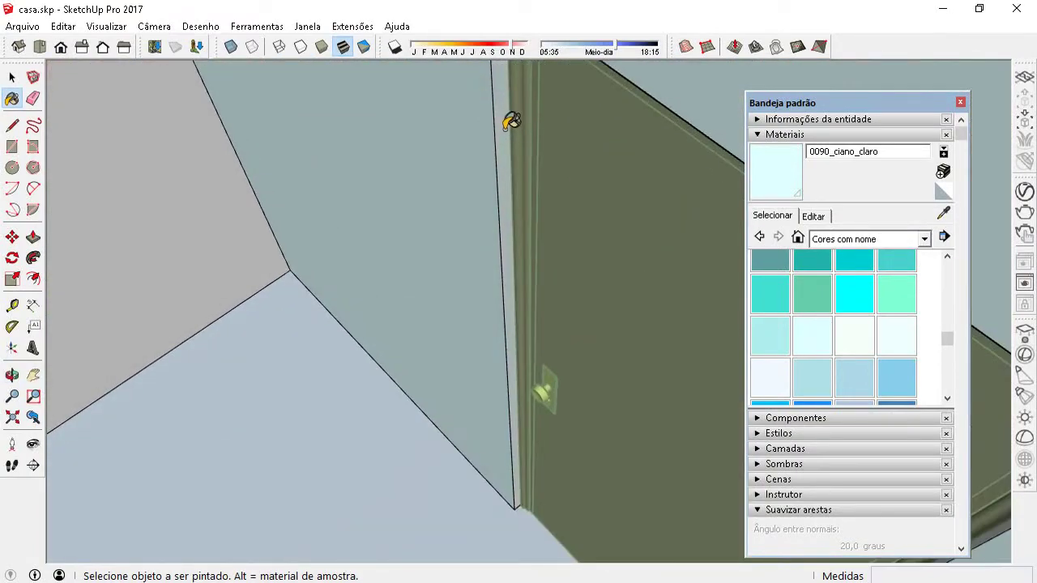
{"action": "scroll", "coordinate": [510, 122], "scroll_direction": "down", "scroll_amount": 3}
{"action": "middle_click_drag", "start_coordinate": [498, 185], "coordinate": [615, 195]}
{"action": "scroll", "coordinate": [657, 197], "scroll_direction": "up", "scroll_amount": 2}
{"action": "scroll", "coordinate": [710, 207], "scroll_direction": "up", "scroll_amount": 2}
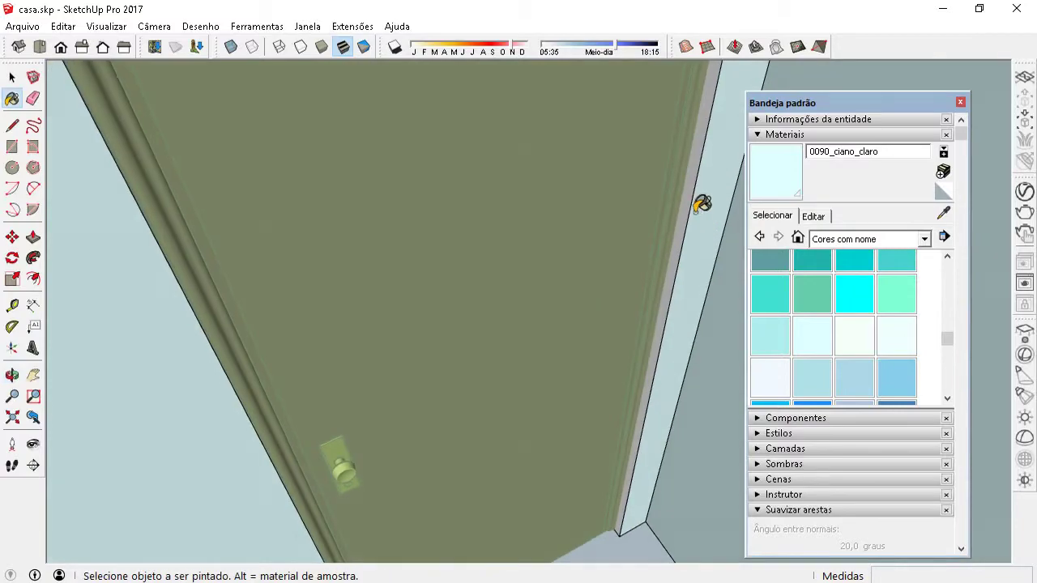
{"action": "scroll", "coordinate": [691, 207], "scroll_direction": "down", "scroll_amount": 3}
{"action": "scroll", "coordinate": [657, 282], "scroll_direction": "down", "scroll_amount": 3}
{"action": "middle_click_drag", "start_coordinate": [494, 313], "coordinate": [696, 296]}
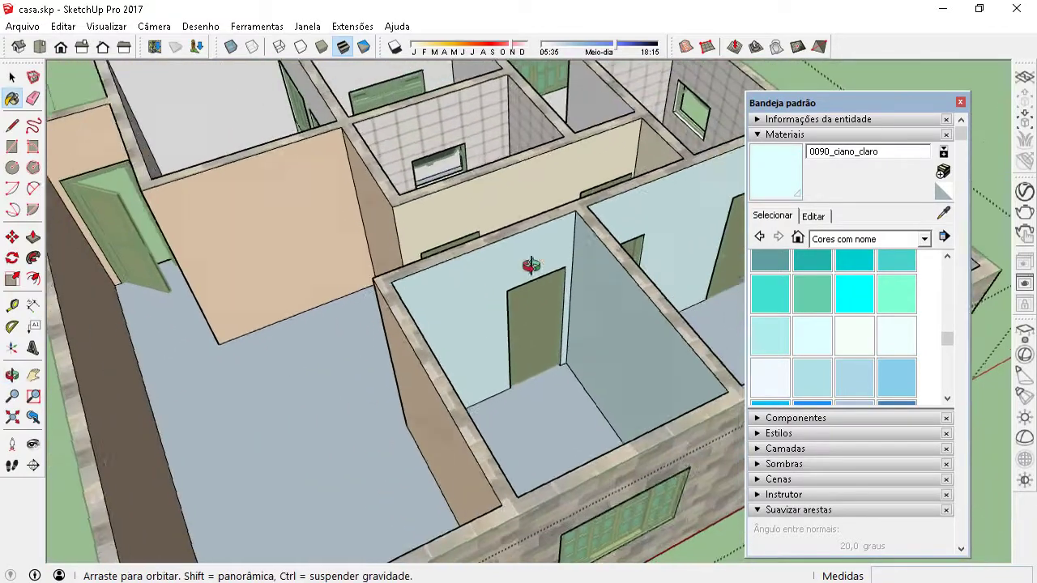
{"action": "scroll", "coordinate": [696, 297], "scroll_direction": "up", "scroll_amount": 3}
{"action": "scroll", "coordinate": [607, 308], "scroll_direction": "up", "scroll_amount": 3}
{"action": "scroll", "coordinate": [335, 273], "scroll_direction": "up", "scroll_amount": 2}
{"action": "scroll", "coordinate": [435, 267], "scroll_direction": "up", "scroll_amount": 1}
{"action": "scroll", "coordinate": [431, 272], "scroll_direction": "down", "scroll_amount": 3}
{"action": "middle_click_drag", "start_coordinate": [426, 294], "coordinate": [752, 320]}
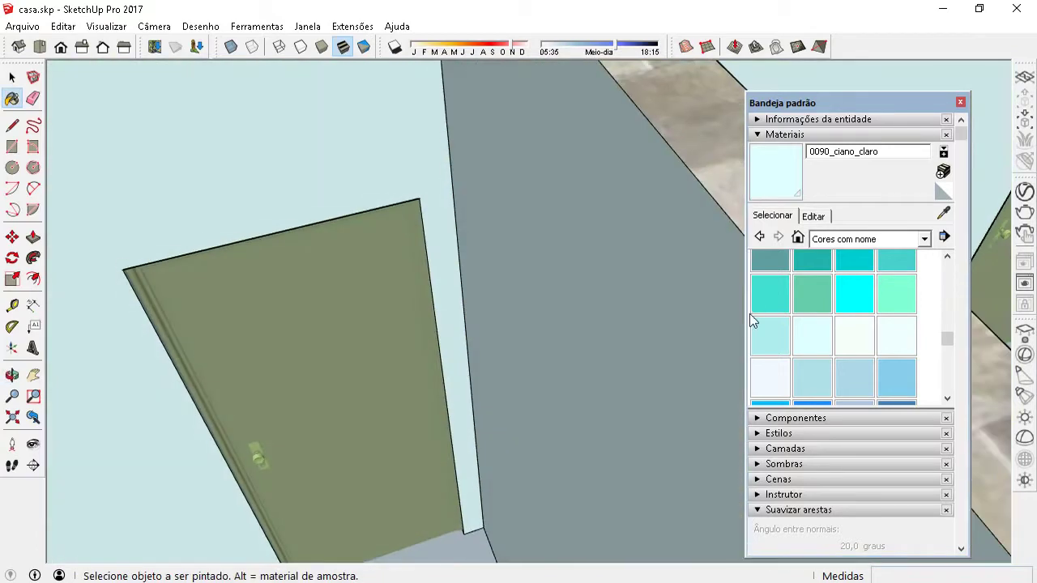
{"action": "scroll", "coordinate": [487, 347], "scroll_direction": "down", "scroll_amount": 3}
{"action": "scroll", "coordinate": [588, 278], "scroll_direction": "up", "scroll_amount": 4}
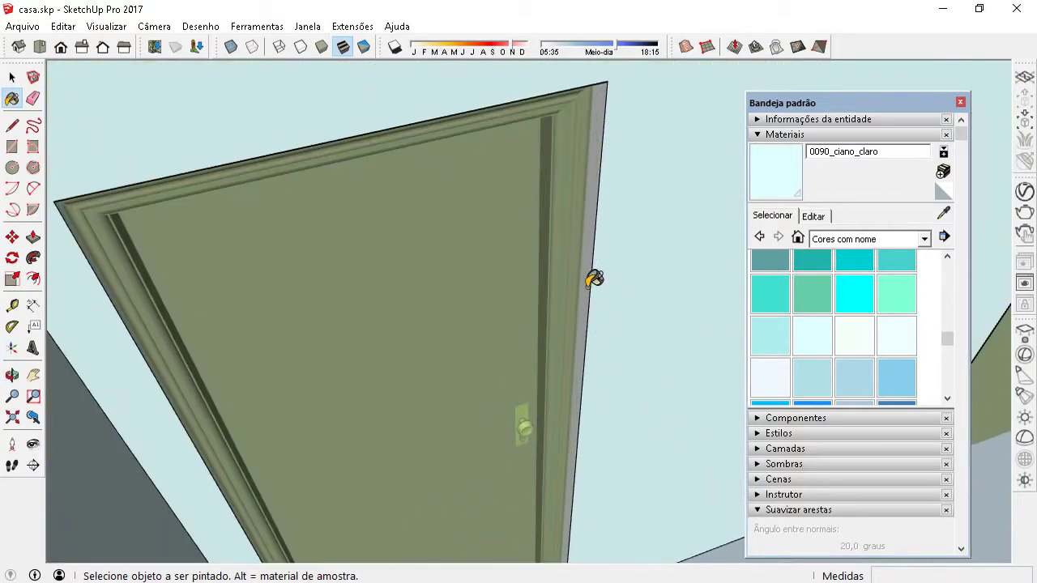
{"action": "scroll", "coordinate": [576, 287], "scroll_direction": "down", "scroll_amount": 2}
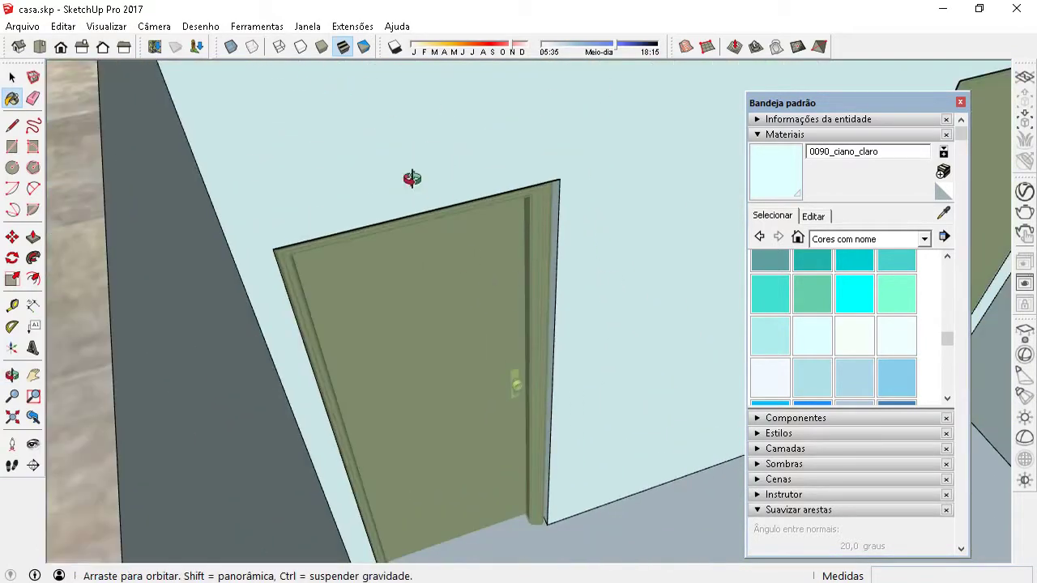
{"action": "middle_click_drag", "start_coordinate": [432, 168], "coordinate": [351, 150]}
{"action": "scroll", "coordinate": [406, 268], "scroll_direction": "down", "scroll_amount": 1}
{"action": "scroll", "coordinate": [380, 286], "scroll_direction": "down", "scroll_amount": 2}
{"action": "scroll", "coordinate": [409, 291], "scroll_direction": "down", "scroll_amount": 3}
{"action": "scroll", "coordinate": [490, 284], "scroll_direction": "down", "scroll_amount": 3}
{"action": "scroll", "coordinate": [490, 283], "scroll_direction": "up", "scroll_amount": 2}
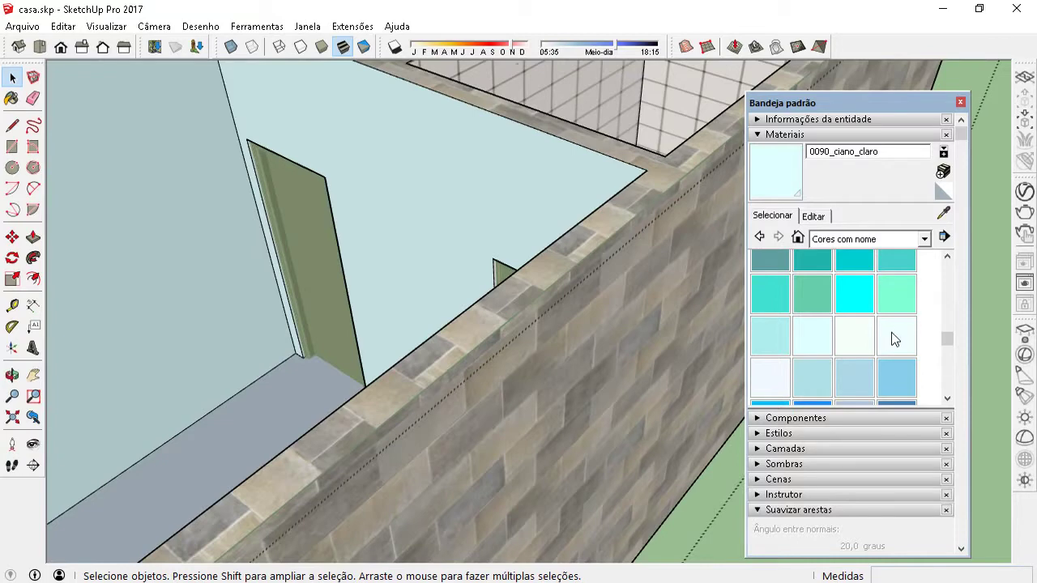
Paint the large wall face beside the door light cyan and inspect it.
{"action": "mouse_move", "coordinate": [697, 307]}
{"action": "middle_mouse_down"}
{"action": "mouse_move", "coordinate": [607, 275]}
{"action": "mouse_move", "coordinate": [565, 243]}
{"action": "middle_mouse_up"}
{"action": "left_click", "coordinate": [566, 244]}
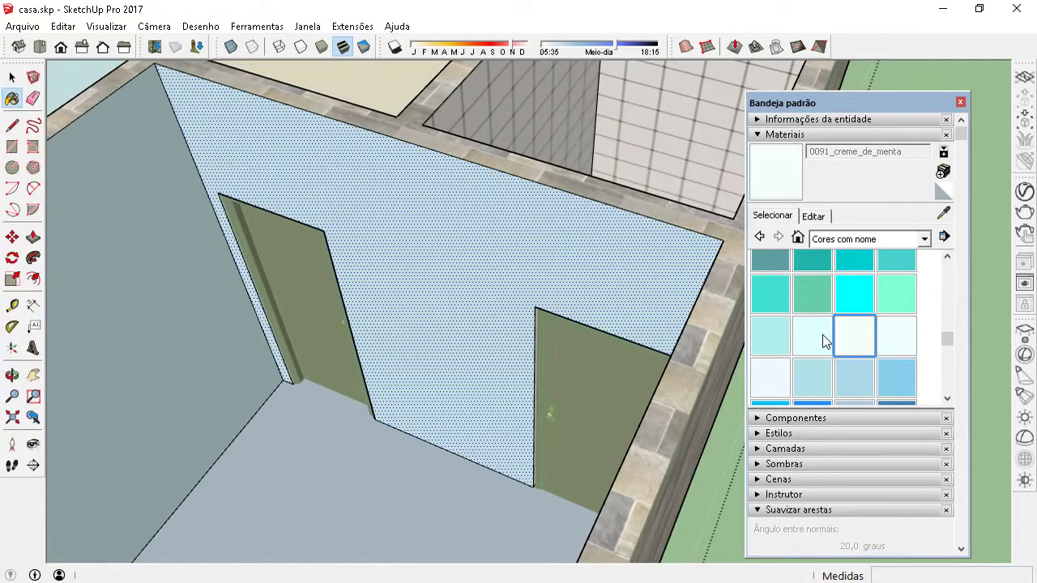
{"action": "mouse_move", "coordinate": [599, 324]}
{"action": "middle_mouse_down"}
{"action": "mouse_move", "coordinate": [527, 243]}
{"action": "mouse_move", "coordinate": [655, 359]}
{"action": "middle_mouse_up"}
{"action": "scroll", "coordinate": [572, 261], "scroll_direction": "up", "scroll_amount": 3}
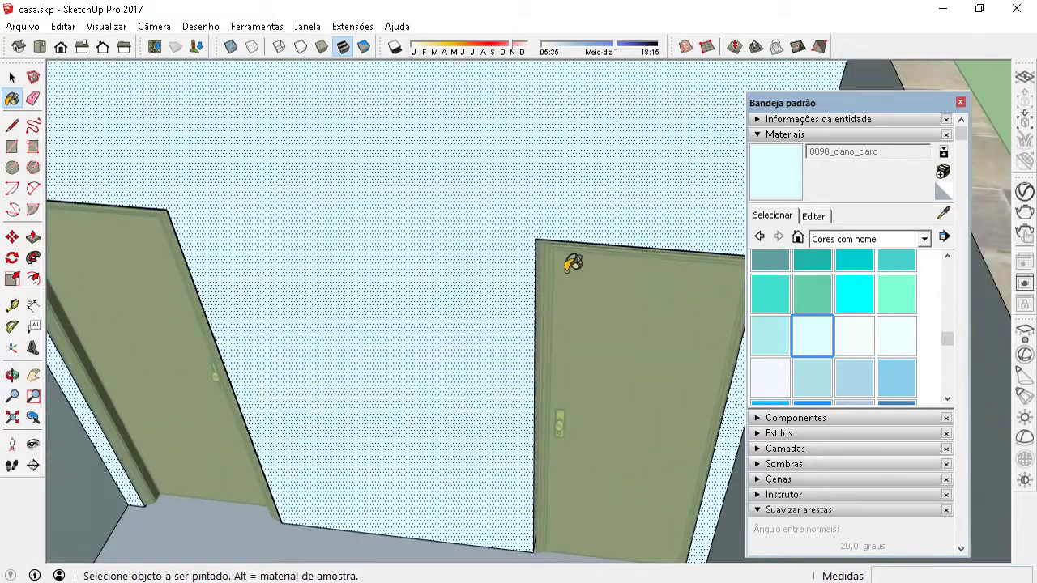
{"action": "scroll", "coordinate": [429, 281], "scroll_direction": "up", "scroll_amount": 2}
{"action": "scroll", "coordinate": [495, 257], "scroll_direction": "up", "scroll_amount": 2}
{"action": "mouse_move", "coordinate": [510, 255]}
{"action": "middle_mouse_down"}
{"action": "mouse_move", "coordinate": [505, 278]}
{"action": "mouse_move", "coordinate": [349, 285]}
{"action": "mouse_move", "coordinate": [584, 340]}
{"action": "mouse_move", "coordinate": [729, 438]}
{"action": "mouse_move", "coordinate": [671, 442]}
{"action": "middle_mouse_up"}
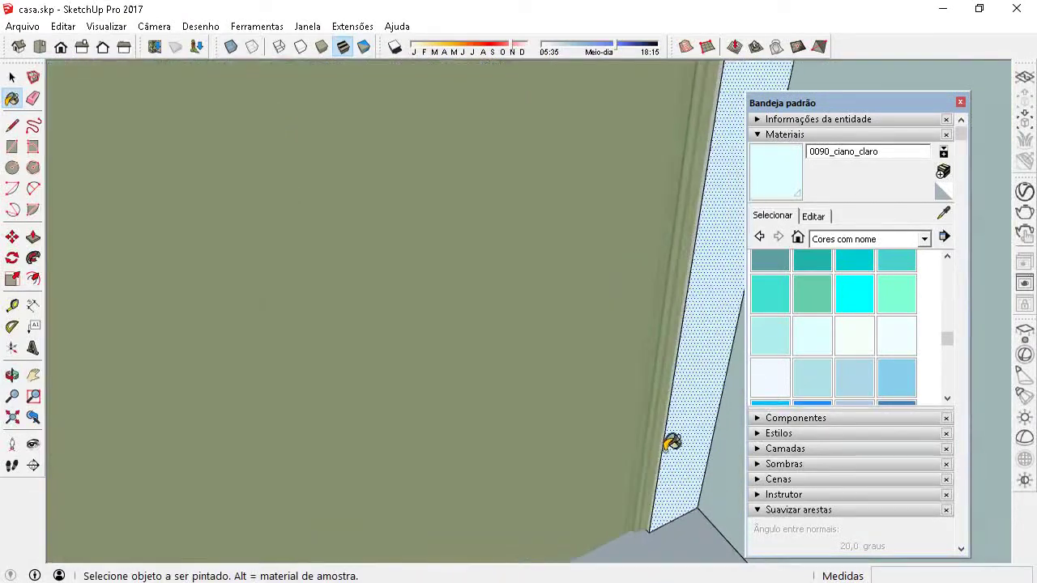
{"action": "scroll", "coordinate": [660, 434], "scroll_direction": "down", "scroll_amount": 3}
{"action": "scroll", "coordinate": [655, 432], "scroll_direction": "down", "scroll_amount": 1}
{"action": "scroll", "coordinate": [724, 266], "scroll_direction": "up", "scroll_amount": 2}
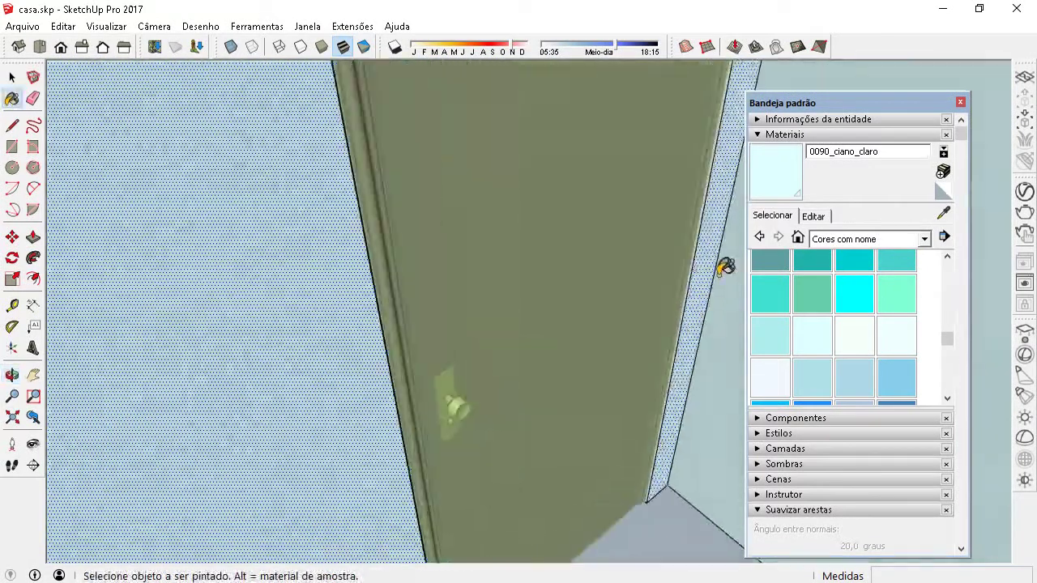
{"action": "scroll", "coordinate": [684, 235], "scroll_direction": "up", "scroll_amount": 3}
{"action": "scroll", "coordinate": [693, 237], "scroll_direction": "up", "scroll_amount": 1}
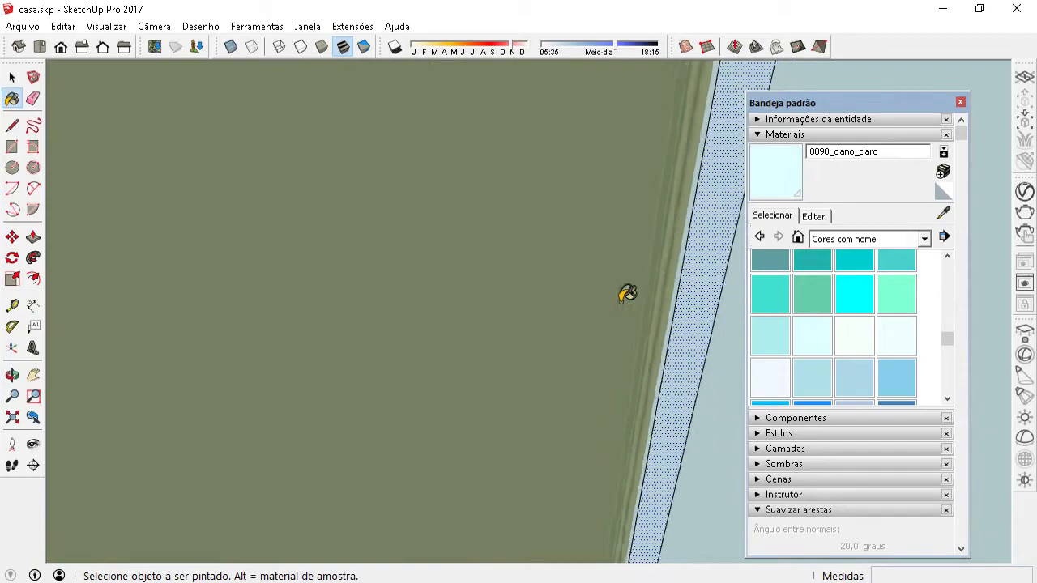
{"action": "scroll", "coordinate": [540, 336], "scroll_direction": "down", "scroll_amount": 5}
{"action": "scroll", "coordinate": [540, 331], "scroll_direction": "down", "scroll_amount": 5}
{"action": "scroll", "coordinate": [502, 314], "scroll_direction": "down", "scroll_amount": 4}
Orbit out to a steep top-down view of the house's rooms.
{"action": "mouse_move", "coordinate": [543, 297]}
{"action": "middle_mouse_down"}
{"action": "mouse_move", "coordinate": [291, 132]}
{"action": "mouse_move", "coordinate": [438, 148]}
{"action": "middle_mouse_up"}
{"action": "scroll", "coordinate": [437, 148], "scroll_direction": "up", "scroll_amount": 5}
{"action": "scroll", "coordinate": [515, 175], "scroll_direction": "up", "scroll_amount": 2}
{"action": "mouse_move", "coordinate": [563, 162]}
{"action": "middle_mouse_down"}
{"action": "mouse_move", "coordinate": [562, 234]}
{"action": "mouse_move", "coordinate": [643, 195]}
{"action": "mouse_move", "coordinate": [485, 248]}
{"action": "mouse_move", "coordinate": [356, 276]}
{"action": "mouse_move", "coordinate": [710, 92]}
{"action": "mouse_move", "coordinate": [567, 205]}
{"action": "middle_mouse_up"}
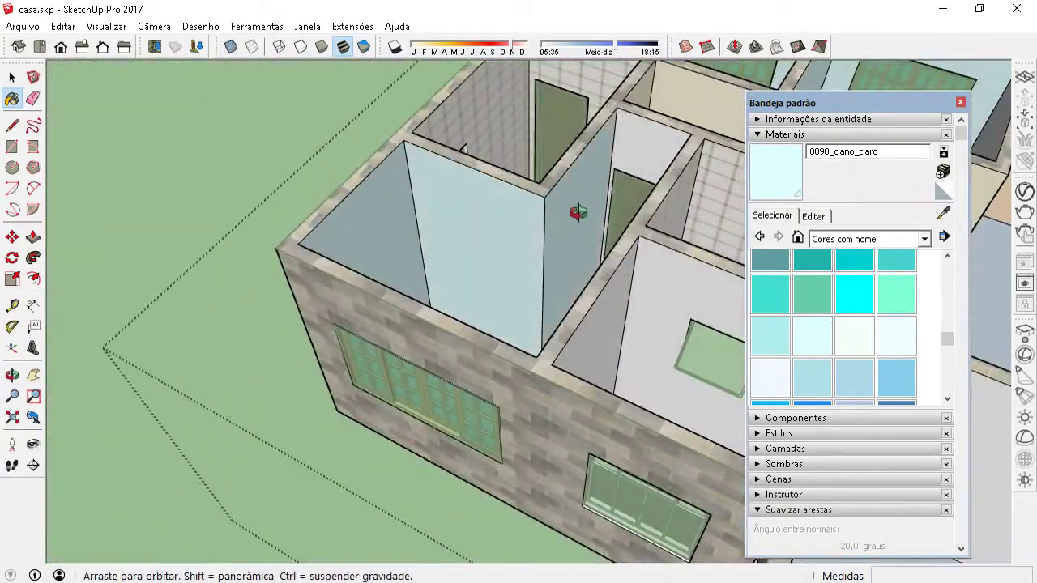
{"action": "scroll", "coordinate": [562, 116], "scroll_direction": "up", "scroll_amount": 2}
{"action": "scroll", "coordinate": [572, 108], "scroll_direction": "up", "scroll_amount": 2}
{"action": "scroll", "coordinate": [358, 180], "scroll_direction": "up", "scroll_amount": 2}
{"action": "scroll", "coordinate": [611, 198], "scroll_direction": "up", "scroll_amount": 3}
{"action": "scroll", "coordinate": [611, 198], "scroll_direction": "up", "scroll_amount": 2}
{"action": "middle_click_drag", "start_coordinate": [590, 238], "coordinate": [544, 261]}
{"action": "scroll", "coordinate": [586, 278], "scroll_direction": "down", "scroll_amount": 3}
{"action": "scroll", "coordinate": [513, 304], "scroll_direction": "down", "scroll_amount": 3}
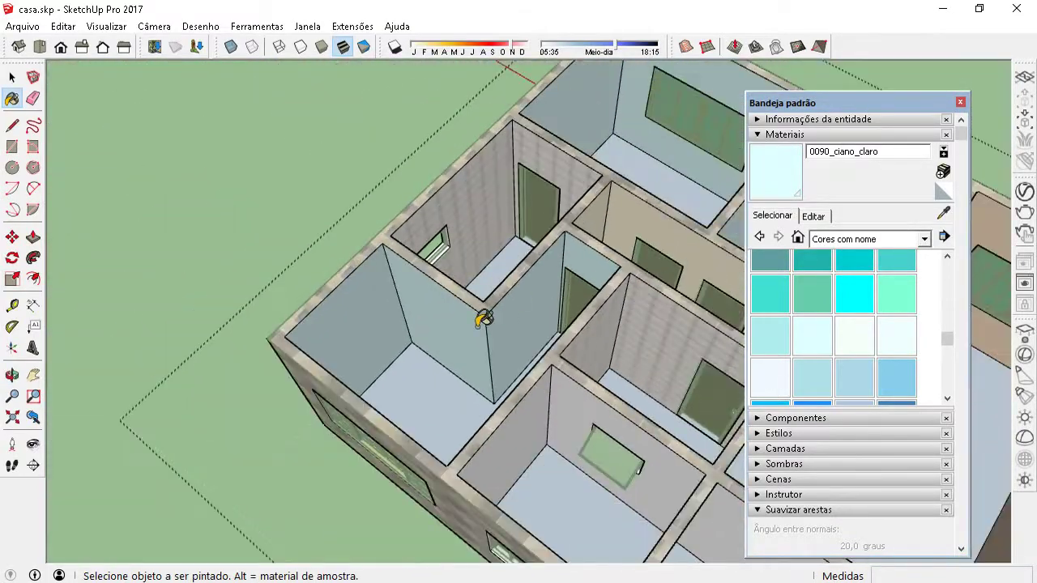
{"action": "scroll", "coordinate": [513, 304], "scroll_direction": "down", "scroll_amount": 3}
{"action": "mouse_move", "coordinate": [405, 297]}
{"action": "middle_mouse_down"}
{"action": "mouse_move", "coordinate": [527, 371]}
{"action": "mouse_move", "coordinate": [540, 296]}
{"action": "mouse_move", "coordinate": [362, 316]}
{"action": "middle_mouse_up"}
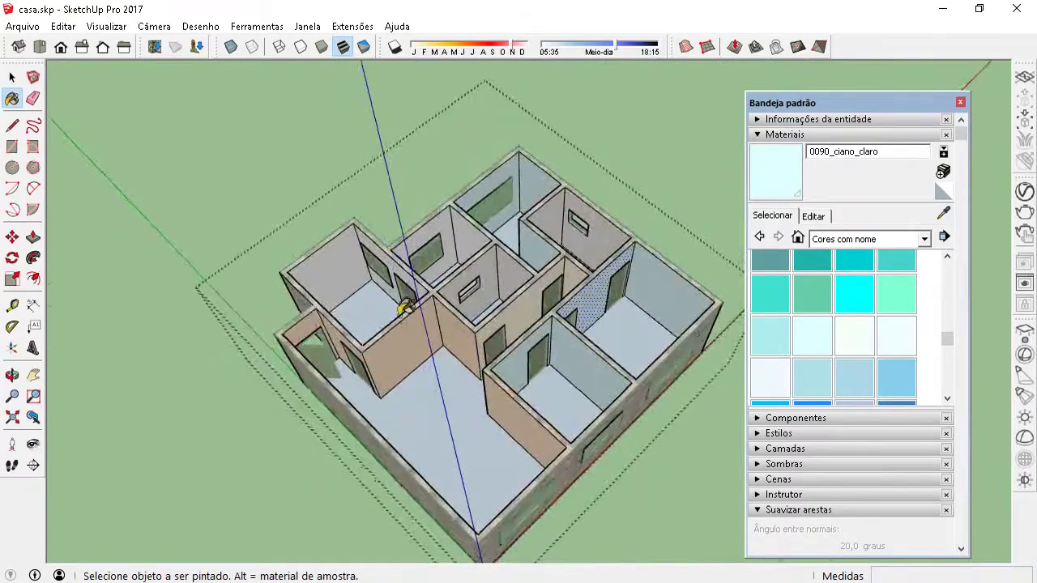
{"action": "scroll", "coordinate": [362, 316], "scroll_direction": "up", "scroll_amount": 3}
{"action": "scroll", "coordinate": [475, 250], "scroll_direction": "up", "scroll_amount": 3}
{"action": "mouse_move", "coordinate": [455, 266]}
{"action": "middle_mouse_down"}
{"action": "mouse_move", "coordinate": [273, 248]}
{"action": "mouse_move", "coordinate": [300, 273]}
{"action": "mouse_move", "coordinate": [340, 280]}
{"action": "middle_mouse_up"}
Switch the Materials library back to the Azulejos tile collection.
{"action": "left_click", "coordinate": [894, 240]}
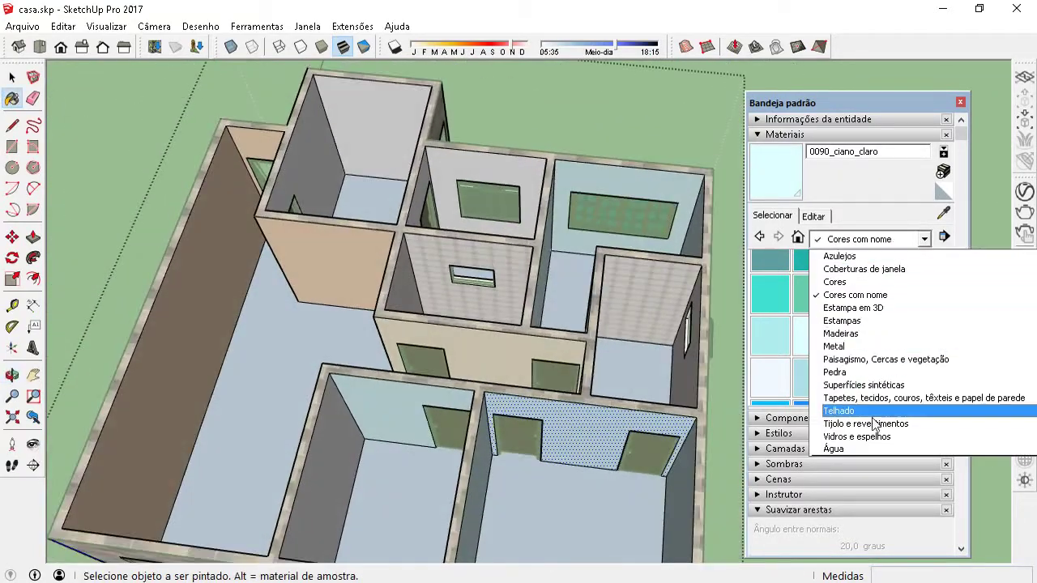
{"action": "scroll", "coordinate": [864, 355], "scroll_direction": "up", "scroll_amount": 1}
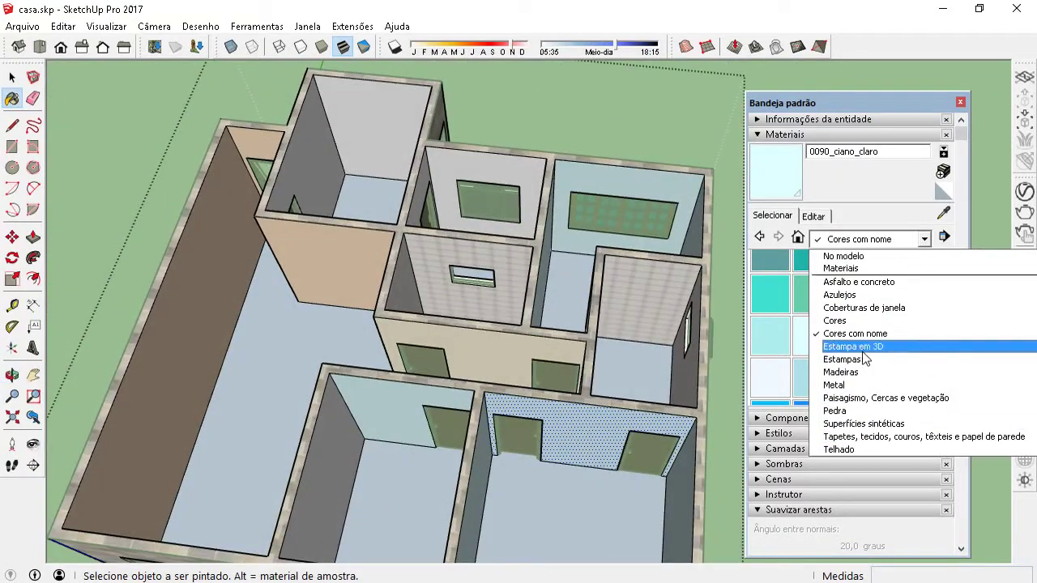
{"action": "left_click", "coordinate": [850, 296]}
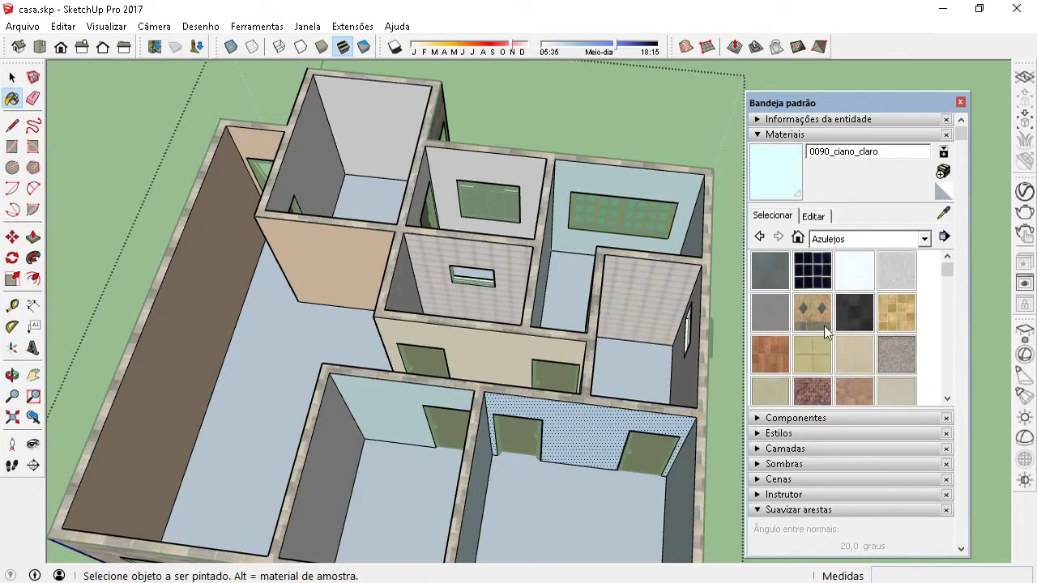
{"action": "scroll", "coordinate": [875, 324], "scroll_direction": "down", "scroll_amount": 3}
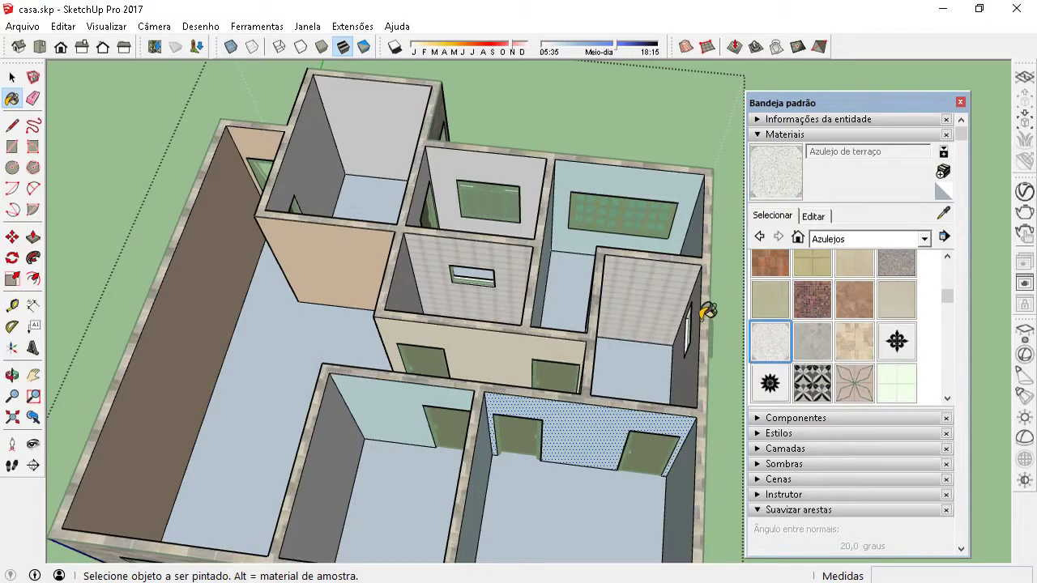
{"action": "scroll", "coordinate": [385, 150], "scroll_direction": "up", "scroll_amount": 3}
Tile the room's back wall and its door-and-window front wall with Azulejo de terraço.
{"action": "left_click", "coordinate": [364, 123]}
{"action": "mouse_move", "coordinate": [289, 145]}
{"action": "middle_mouse_down"}
{"action": "mouse_move", "coordinate": [689, 162]}
{"action": "mouse_move", "coordinate": [421, 342]}
{"action": "mouse_move", "coordinate": [636, 260]}
{"action": "middle_mouse_up"}
{"action": "left_click", "coordinate": [401, 322]}
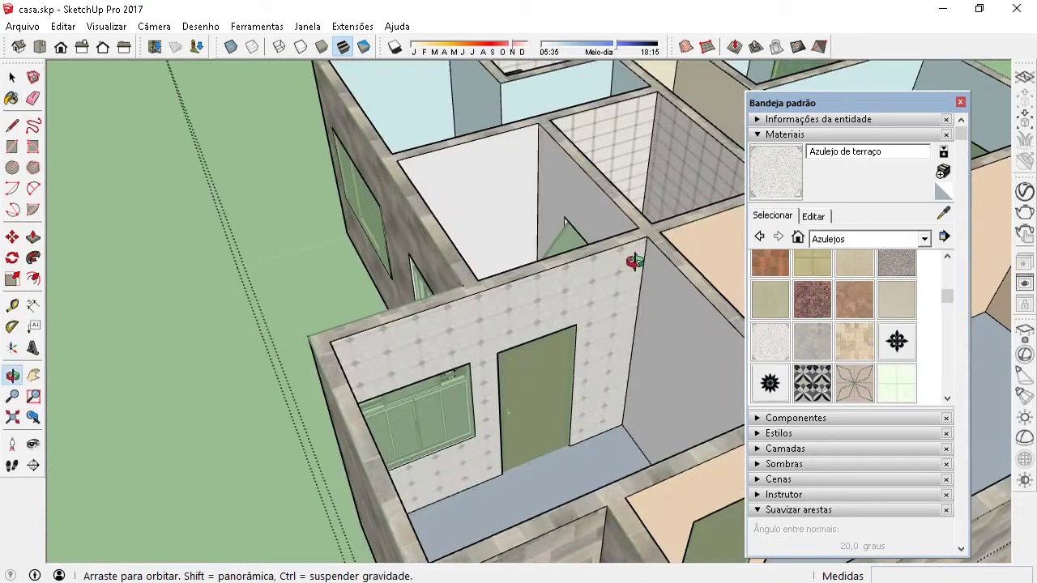
{"action": "scroll", "coordinate": [664, 329], "scroll_direction": "down", "scroll_amount": 2}
{"action": "middle_click_drag", "start_coordinate": [657, 335], "coordinate": [428, 354]}
{"action": "scroll", "coordinate": [428, 365], "scroll_direction": "up", "scroll_amount": 5}
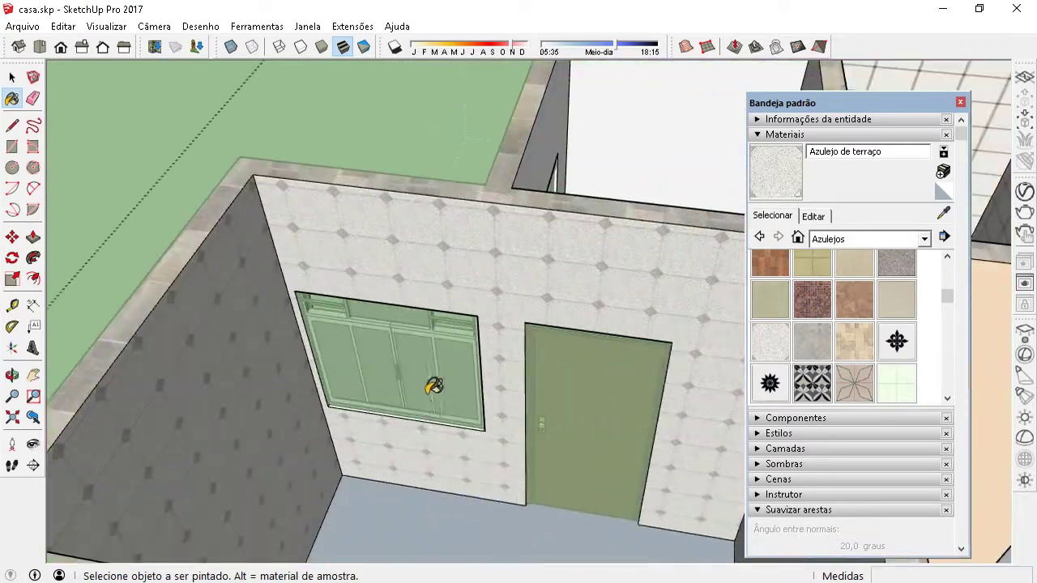
{"action": "scroll", "coordinate": [393, 409], "scroll_direction": "up", "scroll_amount": 3}
{"action": "scroll", "coordinate": [417, 407], "scroll_direction": "up", "scroll_amount": 2}
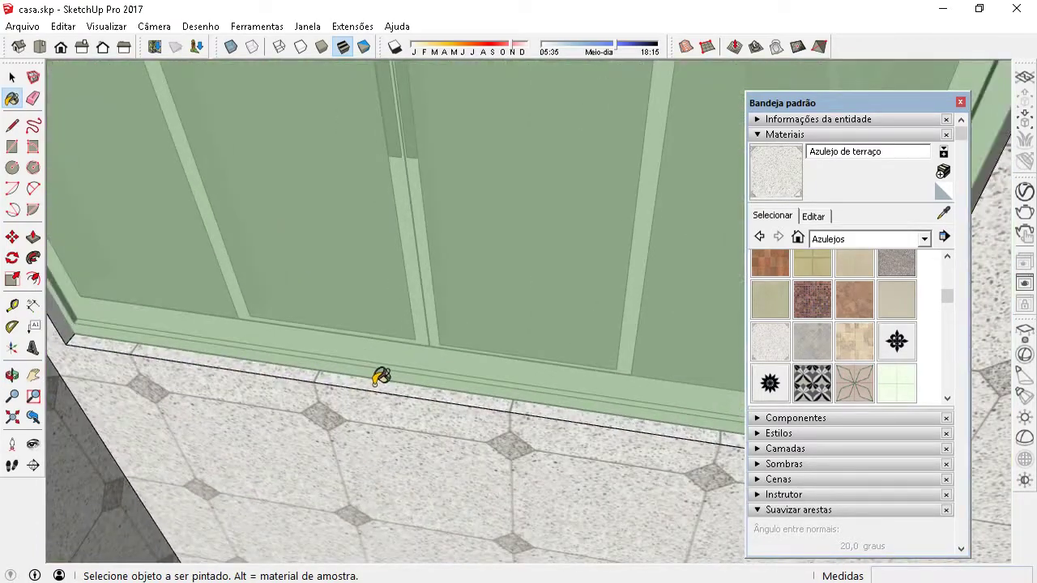
{"action": "middle_click_drag", "start_coordinate": [381, 377], "coordinate": [162, 319]}
{"action": "scroll", "coordinate": [198, 300], "scroll_direction": "up", "scroll_amount": 3}
{"action": "scroll", "coordinate": [202, 324], "scroll_direction": "down", "scroll_amount": 3}
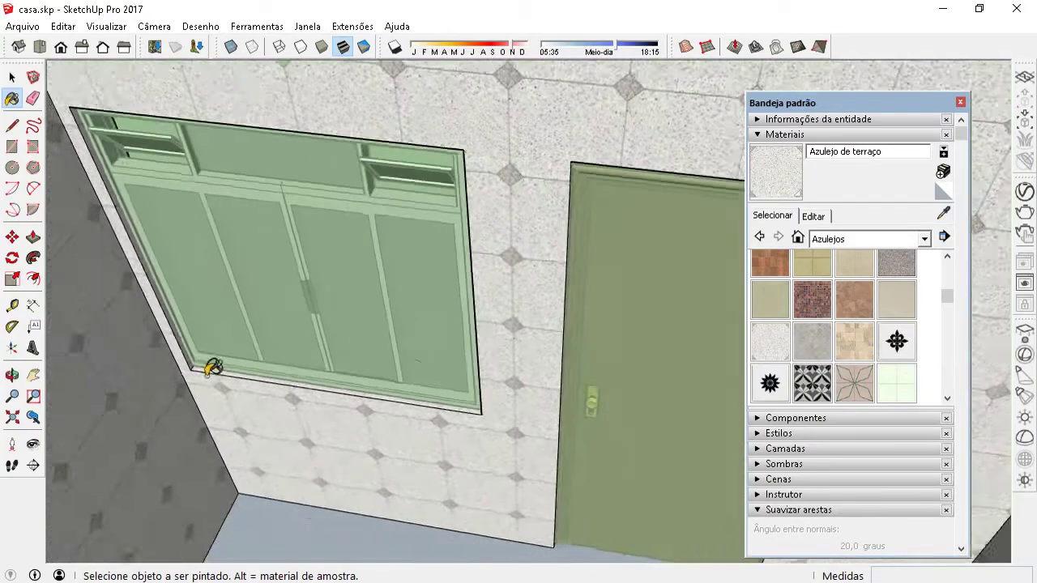
{"action": "middle_click_drag", "start_coordinate": [203, 364], "coordinate": [558, 331]}
{"action": "scroll", "coordinate": [559, 320], "scroll_direction": "up", "scroll_amount": 3}
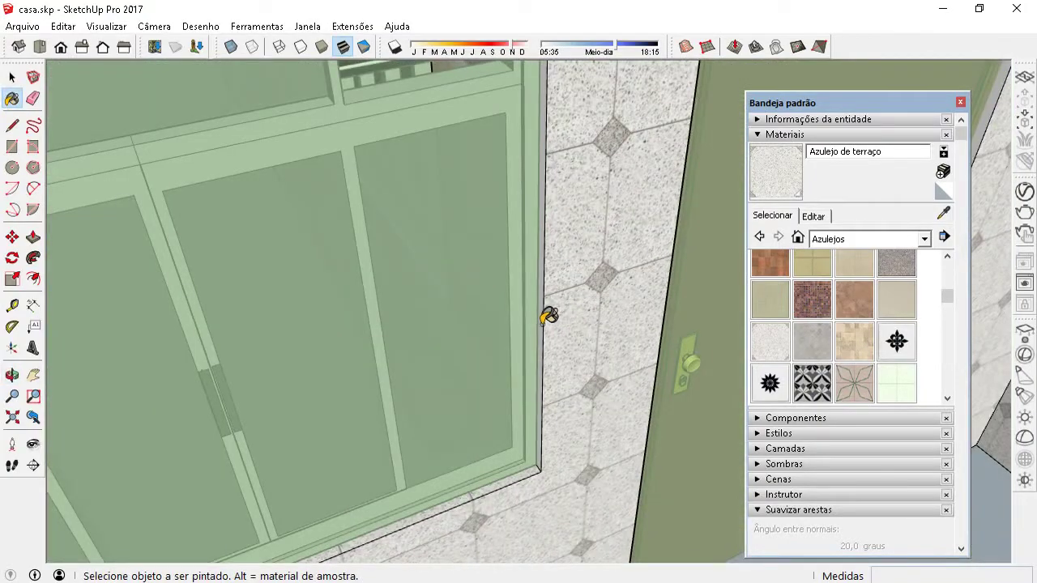
{"action": "scroll", "coordinate": [551, 320], "scroll_direction": "down", "scroll_amount": 3}
{"action": "mouse_move", "coordinate": [559, 338]}
{"action": "middle_mouse_down"}
{"action": "mouse_move", "coordinate": [456, 211]}
{"action": "mouse_move", "coordinate": [382, 261]}
{"action": "middle_mouse_up"}
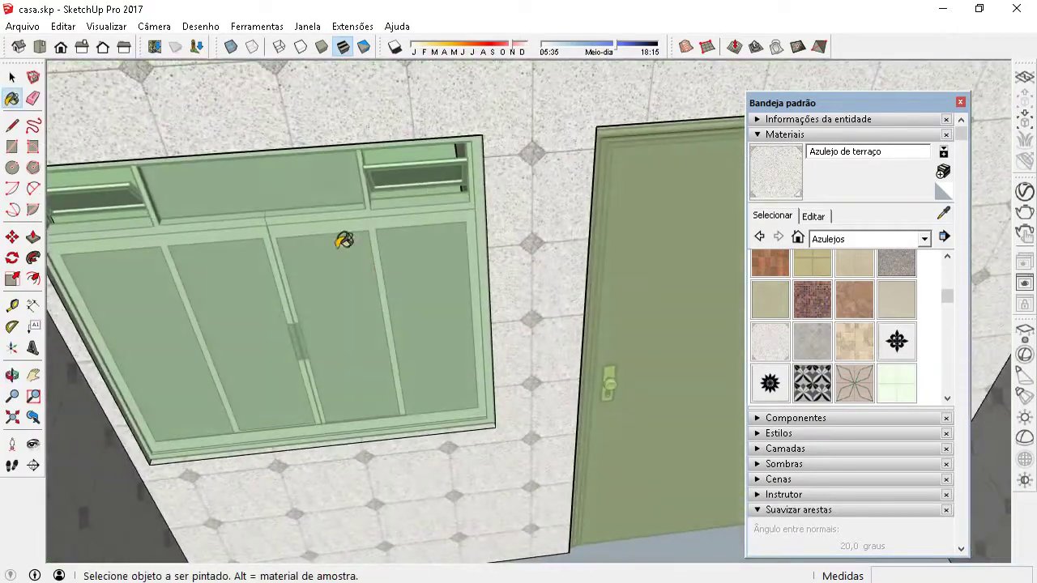
{"action": "scroll", "coordinate": [360, 215], "scroll_direction": "up", "scroll_amount": 3}
{"action": "mouse_move", "coordinate": [360, 215]}
{"action": "middle_mouse_down"}
{"action": "mouse_move", "coordinate": [181, 106]}
{"action": "mouse_move", "coordinate": [451, 377]}
{"action": "middle_mouse_up"}
{"action": "scroll", "coordinate": [451, 378], "scroll_direction": "down", "scroll_amount": 3}
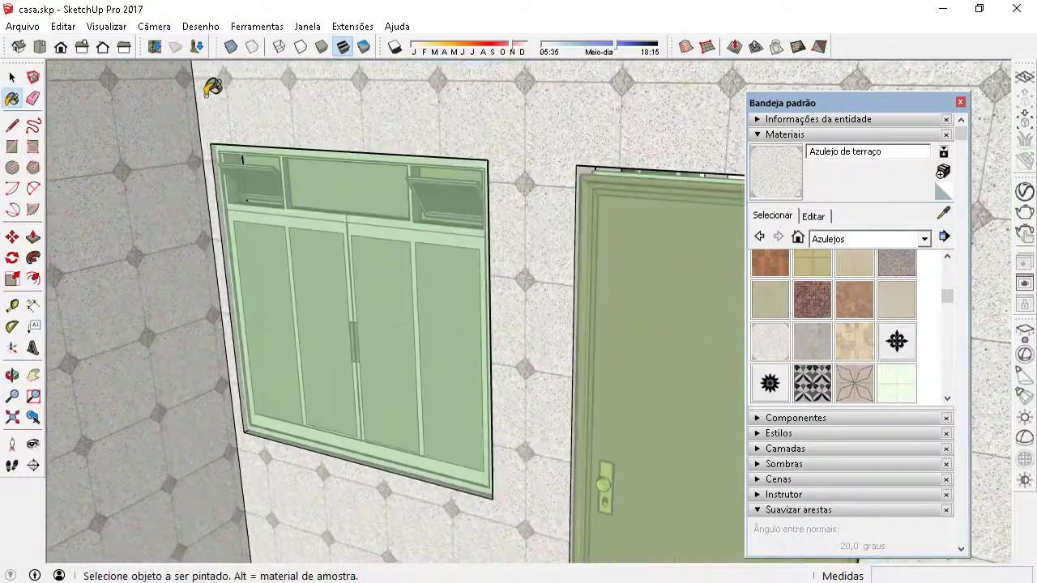
{"action": "scroll", "coordinate": [269, 146], "scroll_direction": "up", "scroll_amount": 3}
{"action": "middle_click_drag", "start_coordinate": [269, 146], "coordinate": [238, 125]}
{"action": "scroll", "coordinate": [213, 153], "scroll_direction": "up", "scroll_amount": 3}
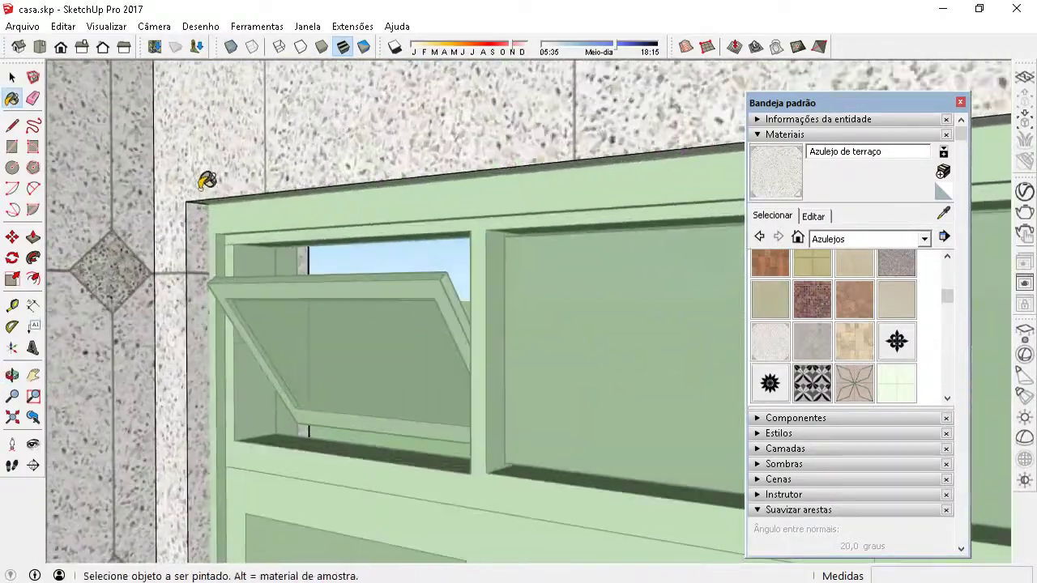
{"action": "scroll", "coordinate": [238, 194], "scroll_direction": "up", "scroll_amount": 2}
{"action": "scroll", "coordinate": [223, 194], "scroll_direction": "down", "scroll_amount": 3}
{"action": "scroll", "coordinate": [261, 259], "scroll_direction": "down", "scroll_amount": 2}
{"action": "scroll", "coordinate": [262, 268], "scroll_direction": "up", "scroll_amount": 4}
{"action": "mouse_move", "coordinate": [262, 268]}
{"action": "middle_mouse_down"}
{"action": "mouse_move", "coordinate": [357, 404]}
{"action": "mouse_move", "coordinate": [507, 414]}
{"action": "middle_mouse_up"}
{"action": "scroll", "coordinate": [555, 410], "scroll_direction": "up", "scroll_amount": 3}
{"action": "scroll", "coordinate": [508, 403], "scroll_direction": "down", "scroll_amount": 2}
{"action": "scroll", "coordinate": [510, 402], "scroll_direction": "down", "scroll_amount": 3}
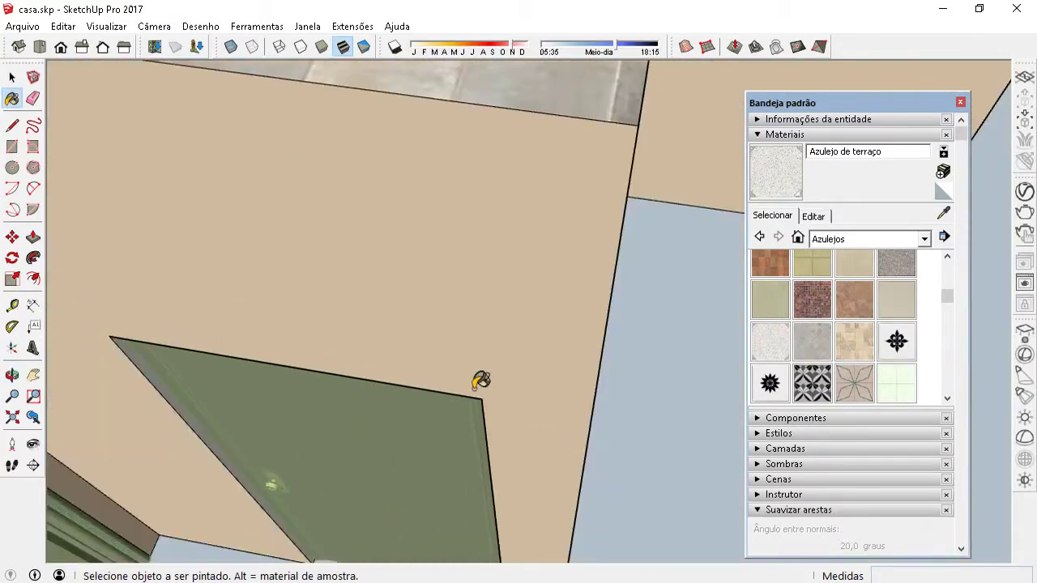
{"action": "scroll", "coordinate": [479, 375], "scroll_direction": "down", "scroll_amount": 3}
{"action": "scroll", "coordinate": [472, 393], "scroll_direction": "down", "scroll_amount": 3}
{"action": "scroll", "coordinate": [585, 149], "scroll_direction": "up", "scroll_amount": 3}
{"action": "scroll", "coordinate": [584, 149], "scroll_direction": "up", "scroll_amount": 4}
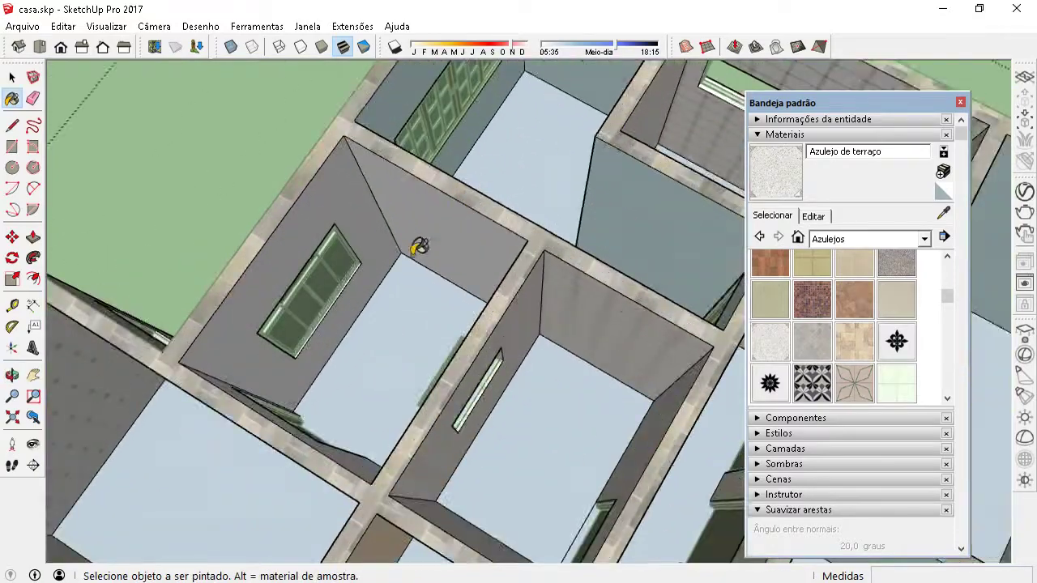
{"action": "scroll", "coordinate": [418, 245], "scroll_direction": "up", "scroll_amount": 1}
{"action": "mouse_move", "coordinate": [362, 300]}
{"action": "middle_mouse_down"}
{"action": "mouse_move", "coordinate": [493, 210]}
{"action": "mouse_move", "coordinate": [162, 266]}
{"action": "middle_mouse_up"}
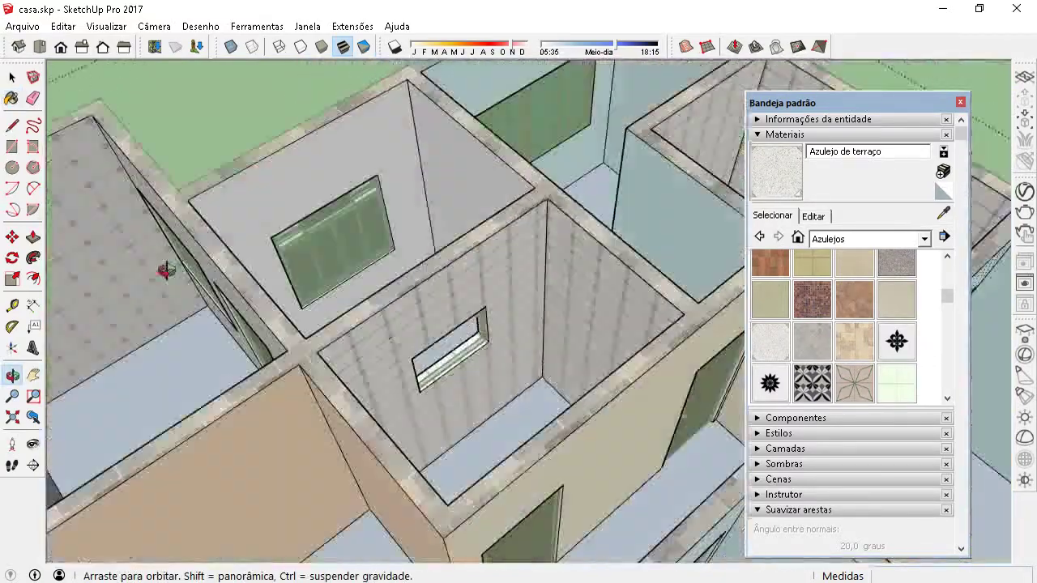
{"action": "mouse_move", "coordinate": [278, 259]}
{"action": "middle_mouse_down"}
{"action": "mouse_move", "coordinate": [301, 323]}
{"action": "mouse_move", "coordinate": [324, 174]}
{"action": "mouse_move", "coordinate": [329, 272]}
{"action": "middle_mouse_up"}
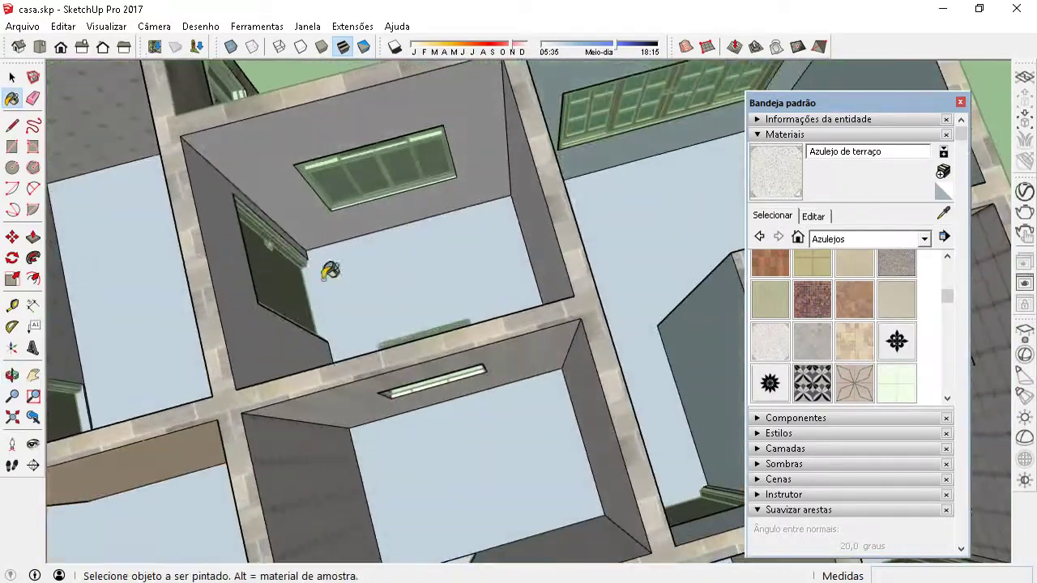
Scroll the Azulejos swatches to the Azulejo retangular tile.
{"action": "left_click", "coordinate": [948, 398]}
{"action": "left_click", "coordinate": [948, 398]}
{"action": "left_click", "coordinate": [948, 399]}
{"action": "left_click", "coordinate": [948, 399]}
{"action": "left_click", "coordinate": [948, 398]}
{"action": "left_click", "coordinate": [948, 399]}
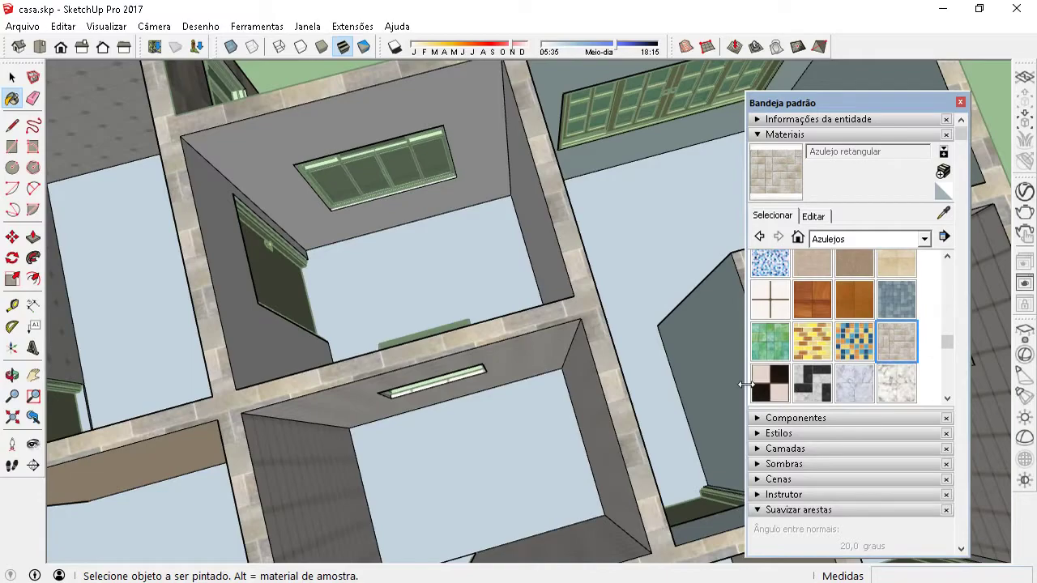
Orbit and zoom in toward the small room with the window.
{"action": "mouse_move", "coordinate": [459, 351]}
{"action": "middle_mouse_down"}
{"action": "mouse_move", "coordinate": [430, 366]}
{"action": "mouse_move", "coordinate": [359, 238]}
{"action": "middle_mouse_up"}
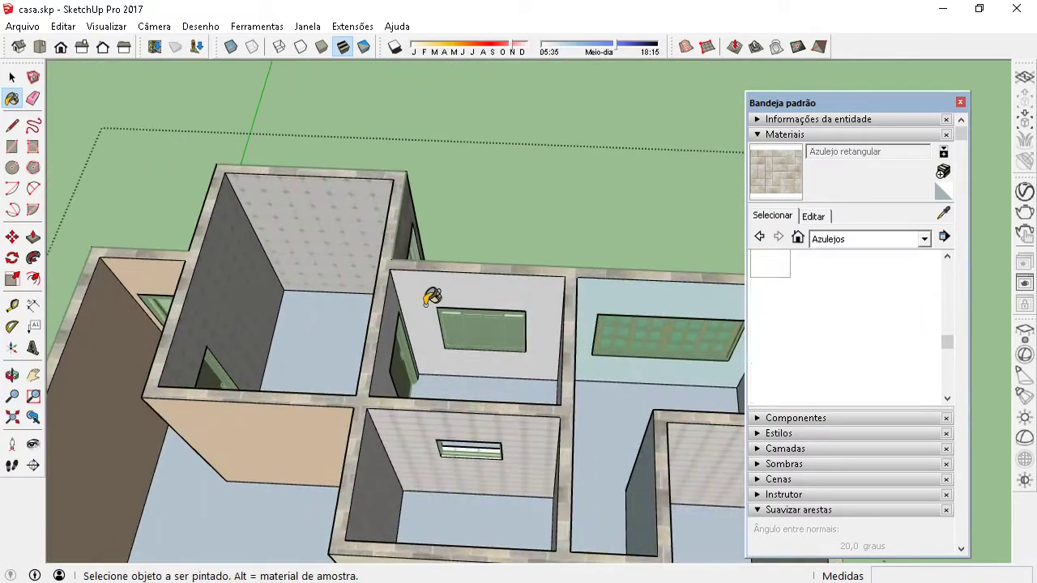
{"action": "middle_click_drag", "start_coordinate": [424, 294], "coordinate": [365, 289]}
{"action": "scroll", "coordinate": [360, 220], "scroll_direction": "up", "scroll_amount": 3}
{"action": "mouse_move", "coordinate": [448, 249]}
{"action": "middle_mouse_down"}
{"action": "mouse_move", "coordinate": [219, 296]}
{"action": "mouse_move", "coordinate": [286, 229]}
{"action": "middle_mouse_up"}
{"action": "scroll", "coordinate": [426, 255], "scroll_direction": "up", "scroll_amount": 2}
{"action": "middle_click_drag", "start_coordinate": [427, 256], "coordinate": [462, 185]}
{"action": "scroll", "coordinate": [437, 189], "scroll_direction": "up", "scroll_amount": 3}
{"action": "scroll", "coordinate": [540, 359], "scroll_direction": "down", "scroll_amount": 3}
{"action": "scroll", "coordinate": [623, 157], "scroll_direction": "up", "scroll_amount": 2}
{"action": "scroll", "coordinate": [567, 170], "scroll_direction": "up", "scroll_amount": 2}
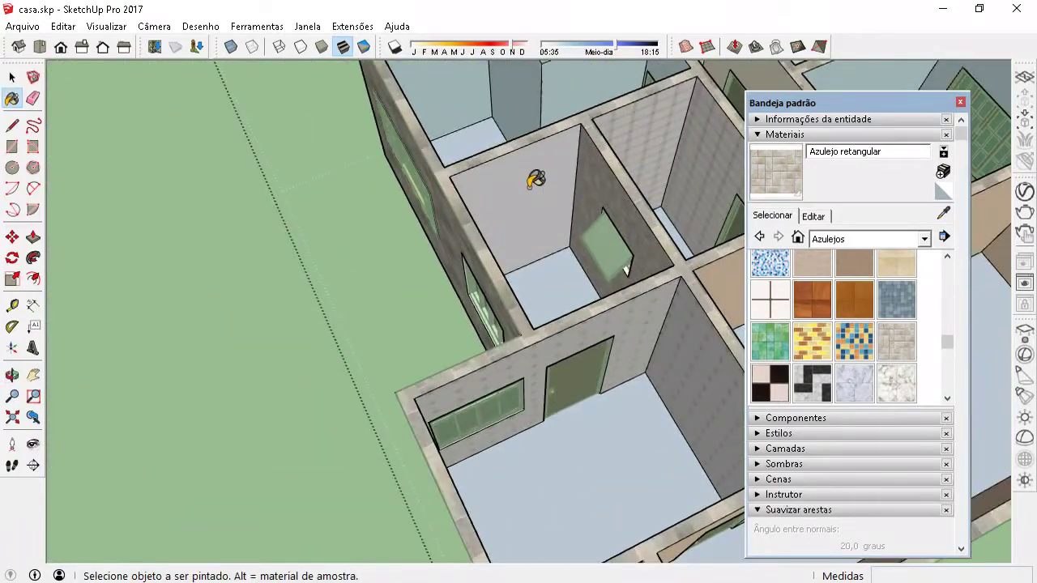
{"action": "middle_click_drag", "start_coordinate": [534, 175], "coordinate": [243, 241]}
{"action": "scroll", "coordinate": [562, 203], "scroll_direction": "up", "scroll_amount": 2}
{"action": "middle_click_drag", "start_coordinate": [562, 203], "coordinate": [597, 254]}
{"action": "scroll", "coordinate": [428, 308], "scroll_direction": "up", "scroll_amount": 2}
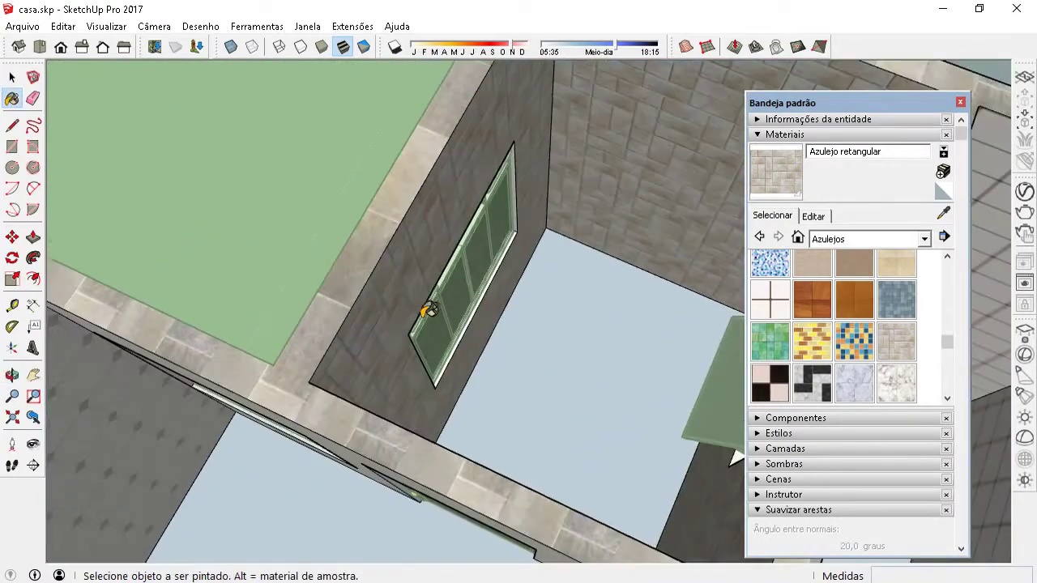
{"action": "scroll", "coordinate": [456, 324], "scroll_direction": "up", "scroll_amount": 2}
{"action": "scroll", "coordinate": [486, 348], "scroll_direction": "up", "scroll_amount": 3}
{"action": "scroll", "coordinate": [478, 344], "scroll_direction": "up", "scroll_amount": 1}
{"action": "scroll", "coordinate": [477, 344], "scroll_direction": "down", "scroll_amount": 3}
Check the tiled wall's door and window, then orbit out to the whole house.
{"action": "middle_click_drag", "start_coordinate": [513, 354], "coordinate": [153, 308]}
{"action": "scroll", "coordinate": [173, 127], "scroll_direction": "up", "scroll_amount": 2}
{"action": "scroll", "coordinate": [541, 176], "scroll_direction": "up", "scroll_amount": 2}
{"action": "scroll", "coordinate": [559, 187], "scroll_direction": "up", "scroll_amount": 2}
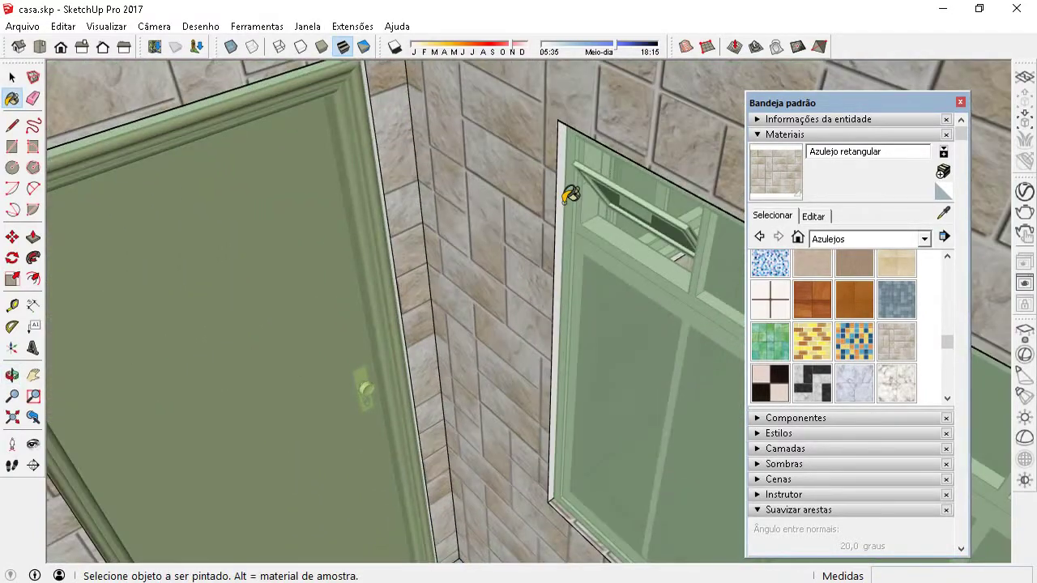
{"action": "scroll", "coordinate": [565, 193], "scroll_direction": "down", "scroll_amount": 3}
{"action": "middle_click_drag", "start_coordinate": [352, 268], "coordinate": [666, 308]}
{"action": "scroll", "coordinate": [687, 268], "scroll_direction": "up", "scroll_amount": 3}
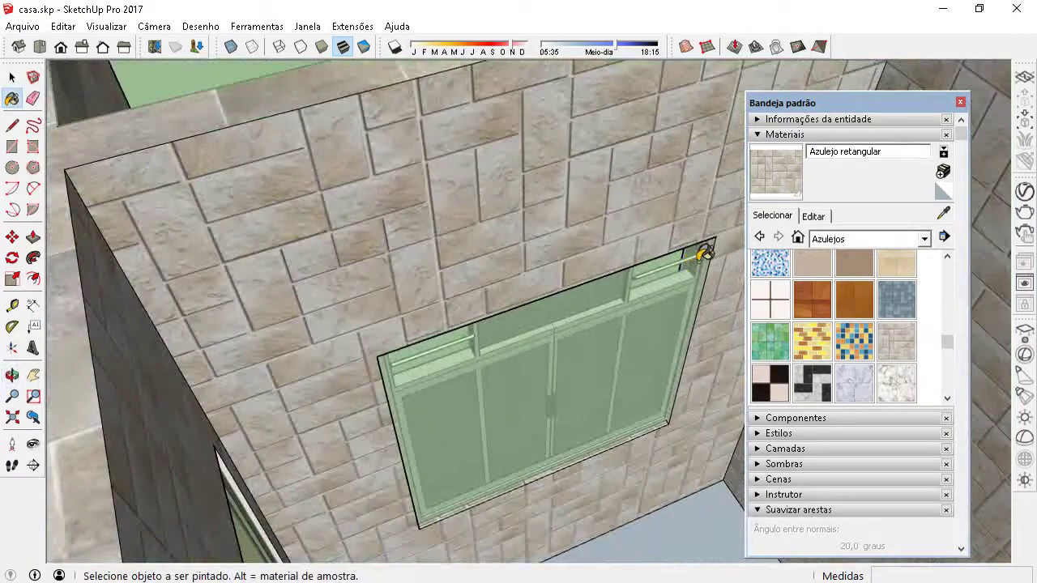
{"action": "scroll", "coordinate": [709, 265], "scroll_direction": "up", "scroll_amount": 2}
{"action": "scroll", "coordinate": [687, 275], "scroll_direction": "down", "scroll_amount": 3}
{"action": "scroll", "coordinate": [667, 300], "scroll_direction": "down", "scroll_amount": 2}
{"action": "middle_click_drag", "start_coordinate": [601, 316], "coordinate": [535, 365]}
{"action": "scroll", "coordinate": [651, 255], "scroll_direction": "up", "scroll_amount": 2}
{"action": "middle_click_drag", "start_coordinate": [650, 255], "coordinate": [170, 232]}
{"action": "scroll", "coordinate": [170, 232], "scroll_direction": "up", "scroll_amount": 2}
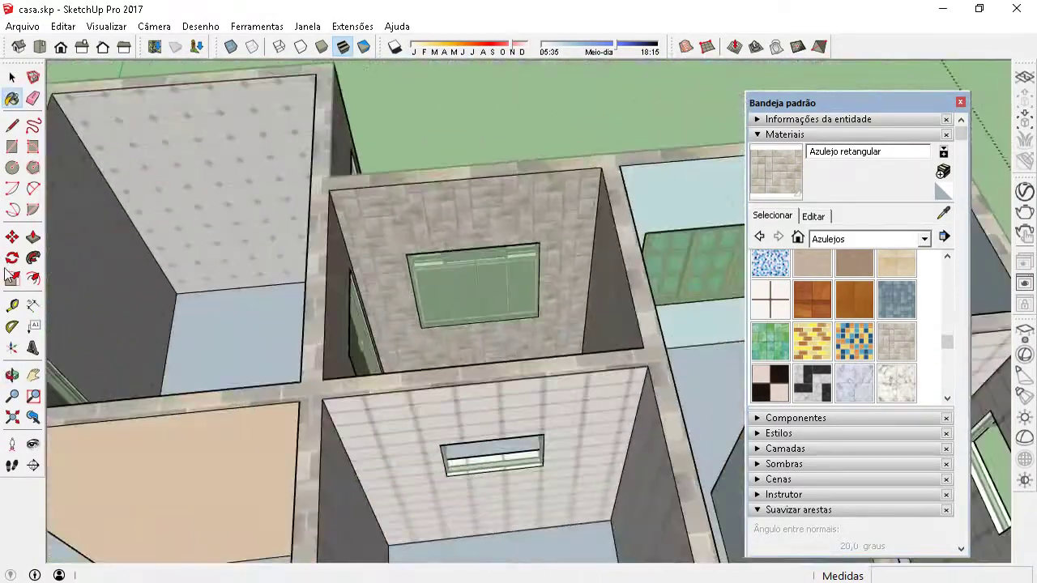
{"action": "scroll", "coordinate": [343, 235], "scroll_direction": "down", "scroll_amount": 3}
{"action": "scroll", "coordinate": [475, 234], "scroll_direction": "down", "scroll_amount": 2}
{"action": "middle_click_drag", "start_coordinate": [446, 341], "coordinate": [523, 238]}
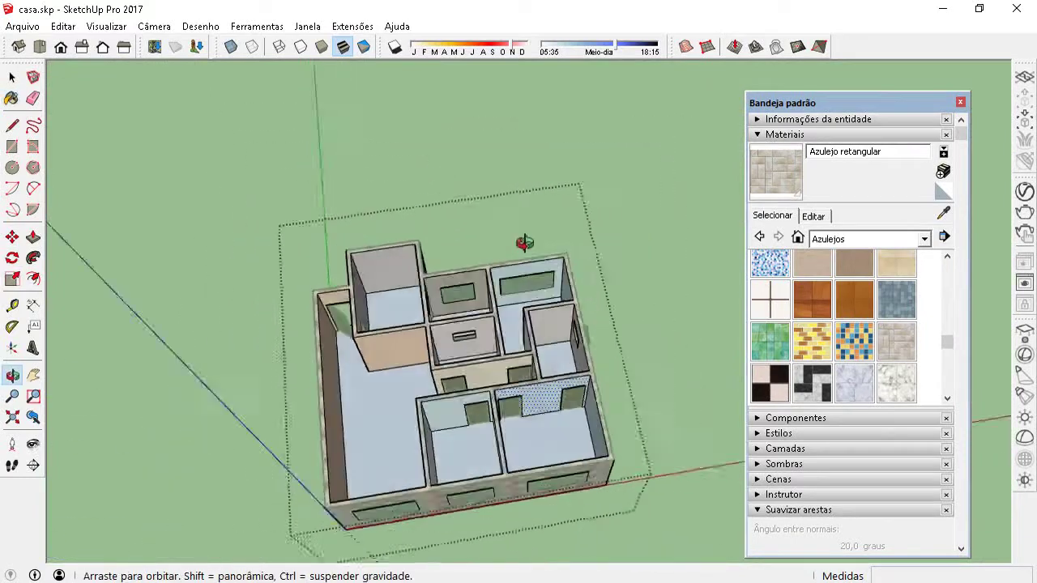
Select the house model and bring its interior rooms into view.
{"action": "key", "text": "space"}
{"action": "scroll", "coordinate": [463, 308], "scroll_direction": "up", "scroll_amount": 3}
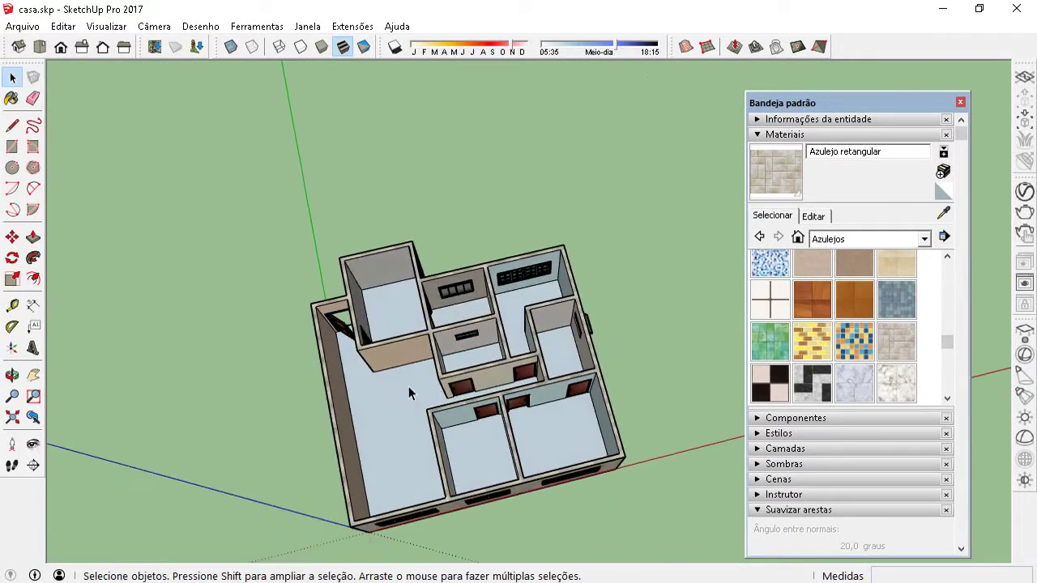
{"action": "mouse_move", "coordinate": [477, 273]}
{"action": "middle_mouse_down"}
{"action": "mouse_move", "coordinate": [411, 432]}
{"action": "mouse_move", "coordinate": [415, 333]}
{"action": "mouse_move", "coordinate": [411, 471]}
{"action": "middle_mouse_up"}
{"action": "left_click", "coordinate": [411, 432]}
{"action": "scroll", "coordinate": [412, 437], "scroll_direction": "down", "scroll_amount": 2}
{"action": "scroll", "coordinate": [370, 320], "scroll_direction": "up", "scroll_amount": 3}
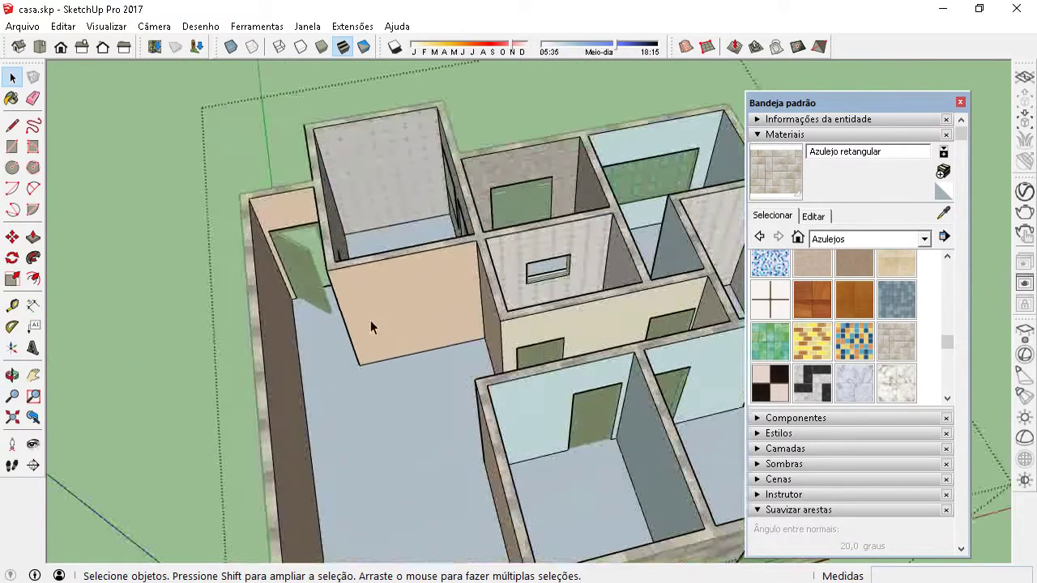
{"action": "middle_click_drag", "start_coordinate": [370, 320], "coordinate": [389, 411]}
{"action": "scroll", "coordinate": [388, 412], "scroll_direction": "up", "scroll_amount": 2}
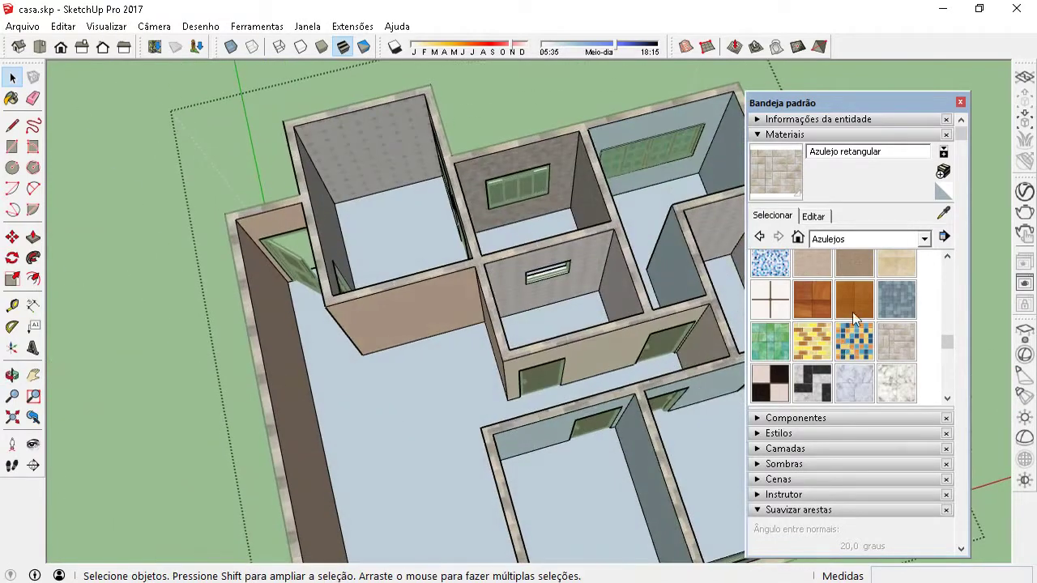
Paint the floor with Piso de madeira escuro from the Madeiras library.
{"action": "left_click", "coordinate": [866, 239]}
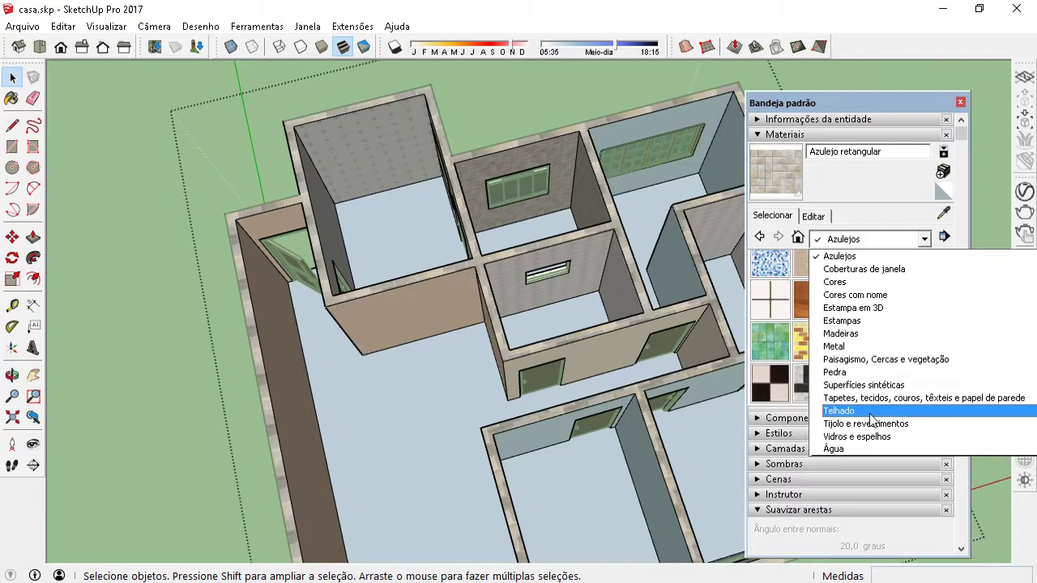
{"action": "scroll", "coordinate": [869, 342], "scroll_direction": "up", "scroll_amount": 1}
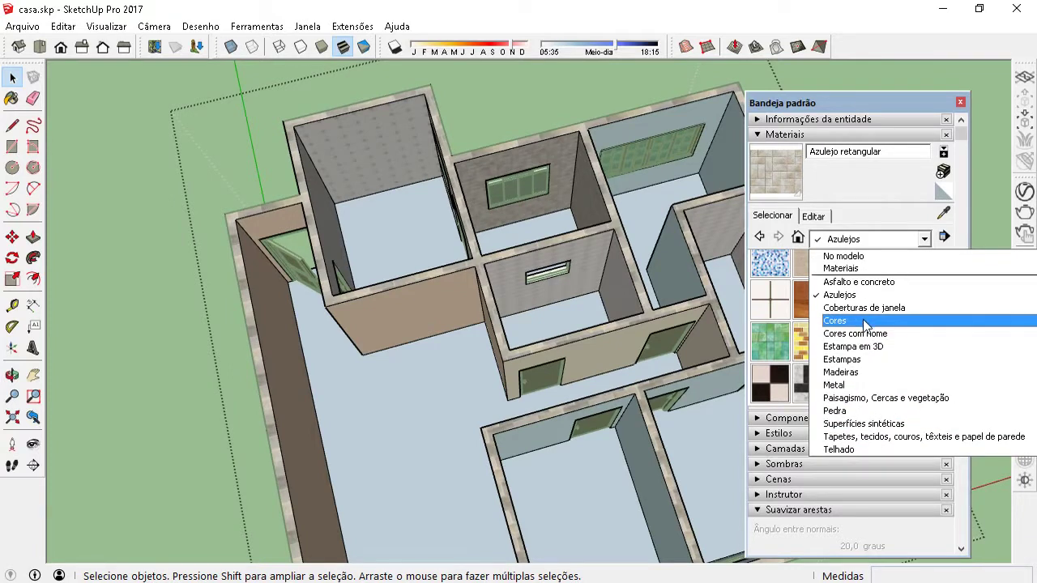
{"action": "scroll", "coordinate": [865, 325], "scroll_direction": "down", "scroll_amount": 1}
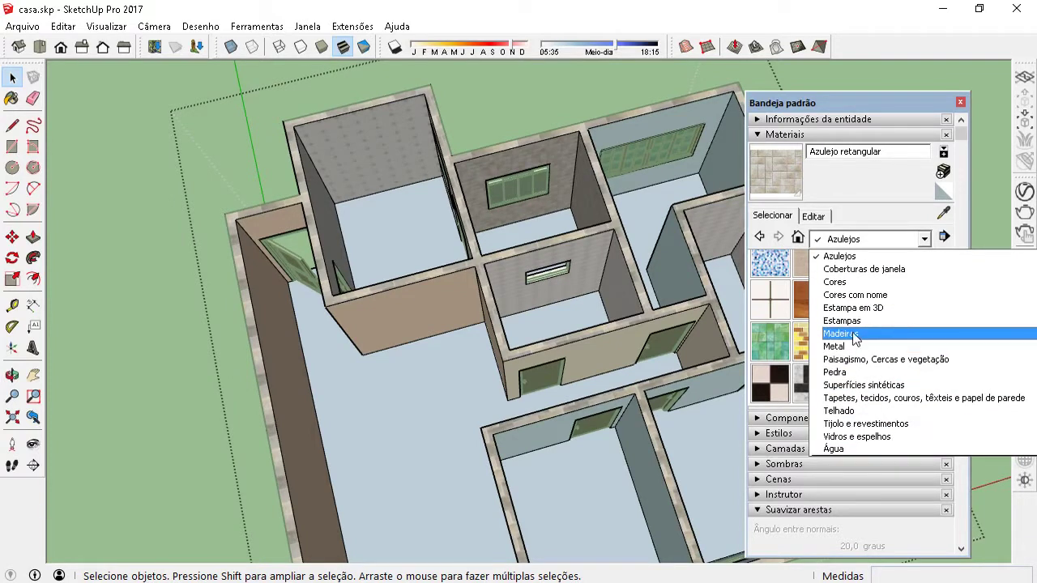
{"action": "left_click", "coordinate": [854, 337]}
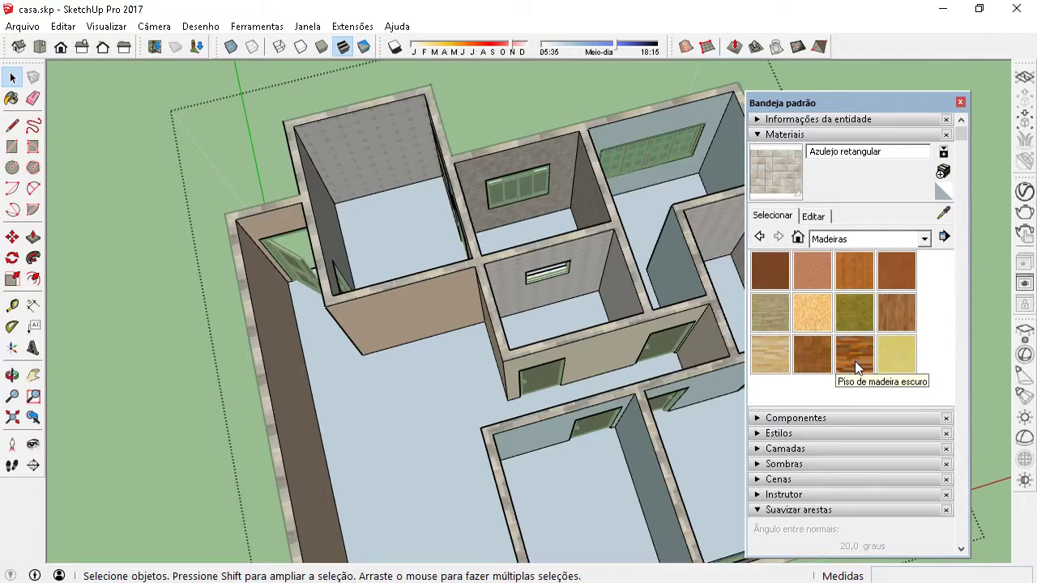
{"action": "left_click", "coordinate": [855, 361]}
{"action": "left_click", "coordinate": [402, 377]}
Review the dark wood floor, then undo it with Ctrl+Z.
{"action": "mouse_move", "coordinate": [398, 377]}
{"action": "middle_mouse_down"}
{"action": "mouse_move", "coordinate": [393, 332]}
{"action": "mouse_move", "coordinate": [453, 410]}
{"action": "mouse_move", "coordinate": [398, 378]}
{"action": "mouse_move", "coordinate": [399, 316]}
{"action": "mouse_move", "coordinate": [398, 474]}
{"action": "mouse_move", "coordinate": [389, 364]}
{"action": "mouse_move", "coordinate": [397, 414]}
{"action": "mouse_move", "coordinate": [420, 381]}
{"action": "middle_mouse_up"}
{"action": "scroll", "coordinate": [393, 332], "scroll_direction": "down", "scroll_amount": 4}
{"action": "scroll", "coordinate": [389, 338], "scroll_direction": "up", "scroll_amount": 4}
{"action": "scroll", "coordinate": [389, 339], "scroll_direction": "down", "scroll_amount": 3}
{"action": "scroll", "coordinate": [420, 380], "scroll_direction": "down", "scroll_amount": 2}
{"action": "scroll", "coordinate": [432, 412], "scroll_direction": "up", "scroll_amount": 2}
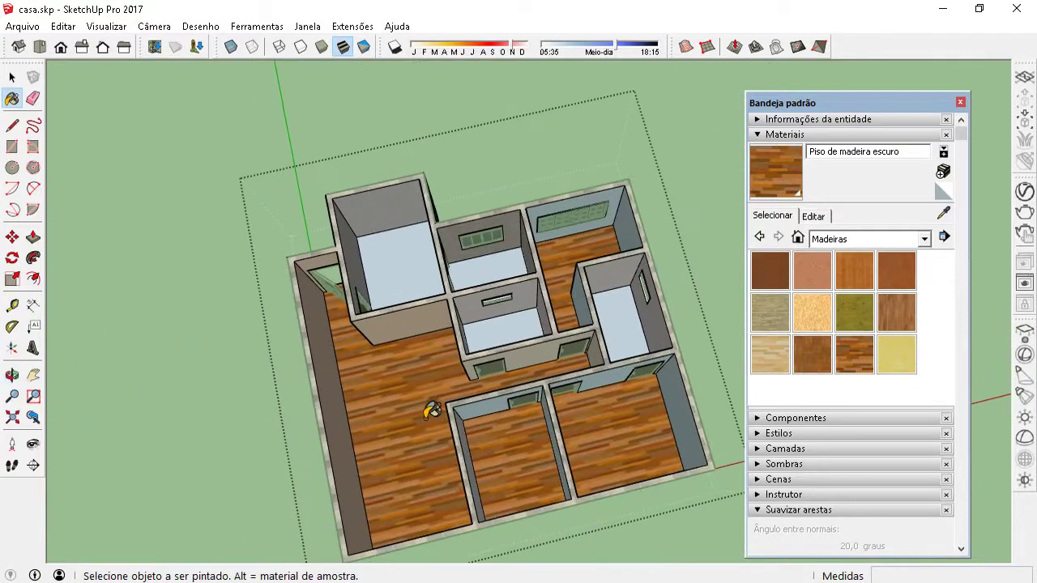
{"action": "key", "text": "ctrl+z"}
Select just the large floor face.
{"action": "middle_click_drag", "start_coordinate": [416, 393], "coordinate": [398, 342]}
{"action": "scroll", "coordinate": [394, 356], "scroll_direction": "up", "scroll_amount": 2}
{"action": "key", "text": "space"}
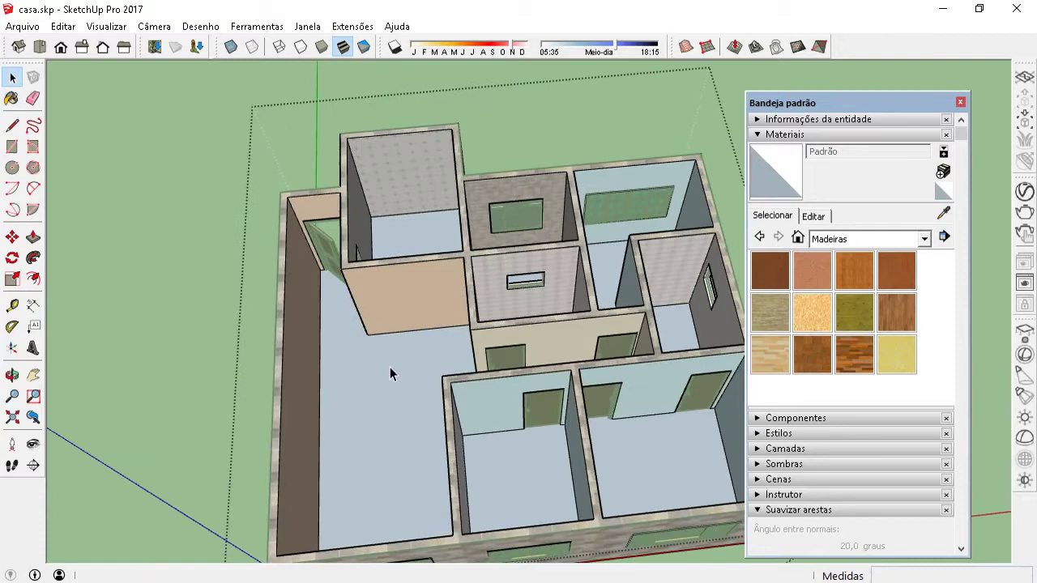
{"action": "left_click", "coordinate": [416, 378]}
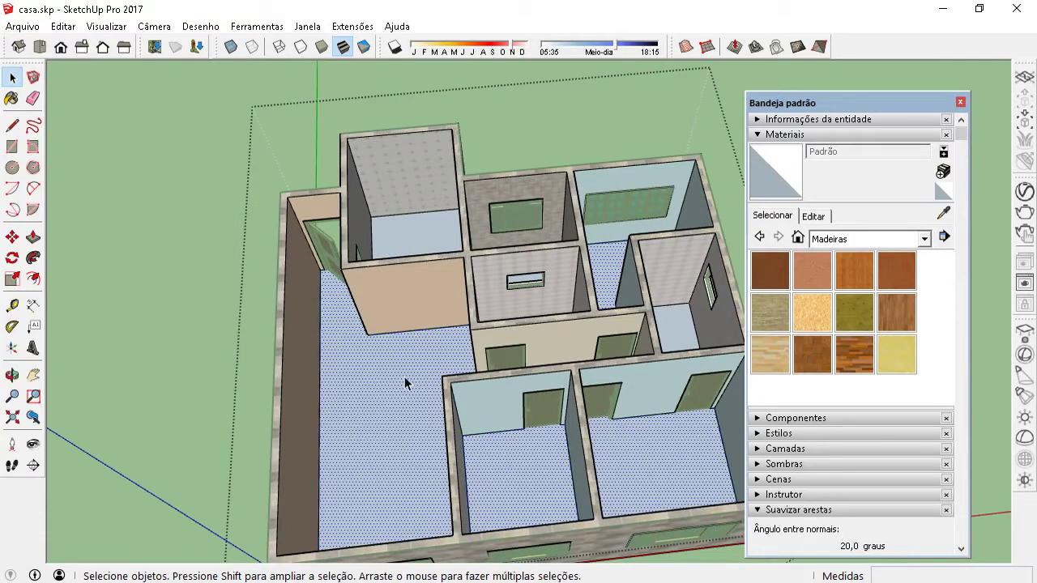
Orbit around the house to a new viewing angle.
{"action": "scroll", "coordinate": [394, 372], "scroll_direction": "down", "scroll_amount": 2}
{"action": "scroll", "coordinate": [449, 408], "scroll_direction": "down", "scroll_amount": 2}
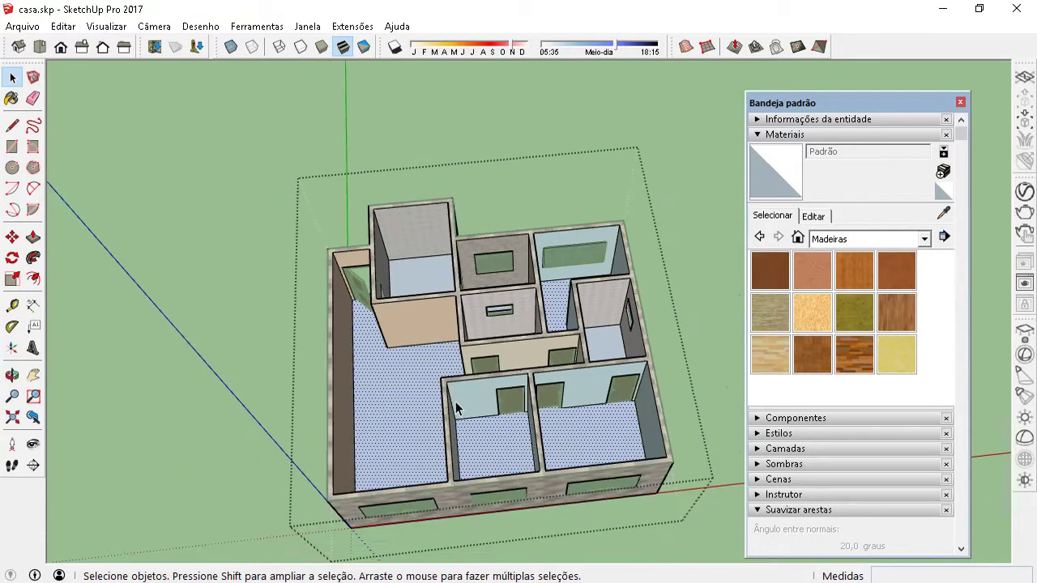
{"action": "middle_click_drag", "start_coordinate": [449, 408], "coordinate": [455, 456]}
{"action": "scroll", "coordinate": [409, 411], "scroll_direction": "up", "scroll_amount": 2}
{"action": "mouse_move", "coordinate": [467, 375]}
{"action": "middle_mouse_down"}
{"action": "mouse_move", "coordinate": [500, 459]}
{"action": "mouse_move", "coordinate": [442, 386]}
{"action": "mouse_move", "coordinate": [424, 482]}
{"action": "mouse_move", "coordinate": [459, 454]}
{"action": "middle_mouse_up"}
{"action": "mouse_move", "coordinate": [396, 386]}
{"action": "middle_mouse_down"}
{"action": "mouse_move", "coordinate": [370, 375]}
{"action": "mouse_move", "coordinate": [380, 375]}
{"action": "middle_mouse_up"}
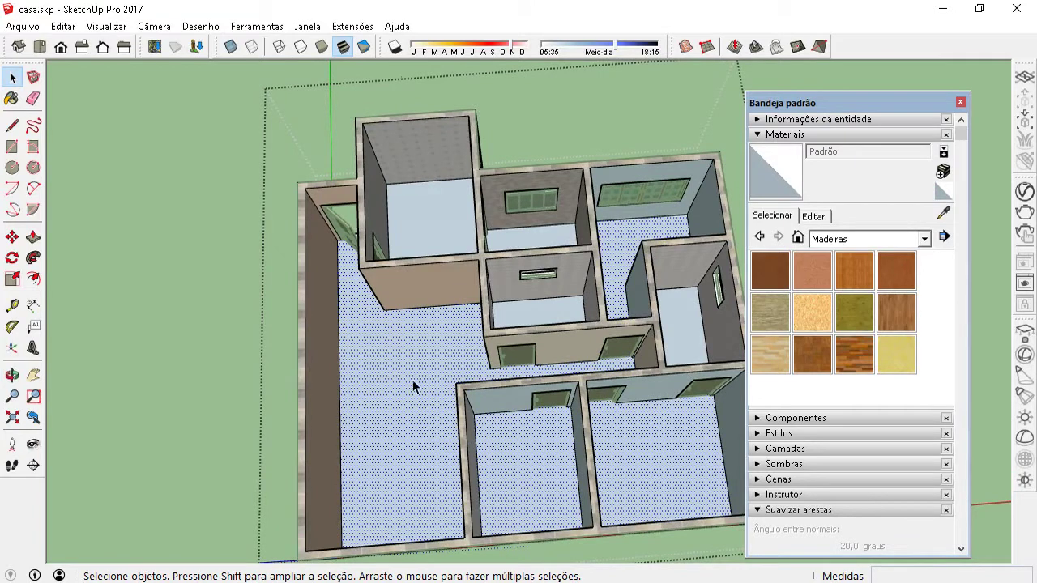
{"action": "middle_click_drag", "start_coordinate": [386, 412], "coordinate": [484, 440]}
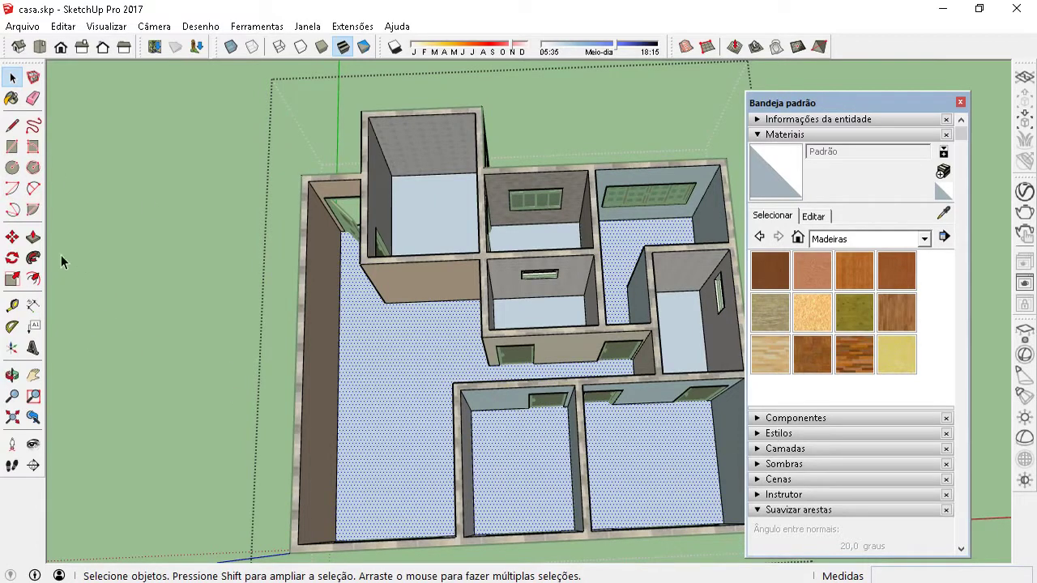
With the Rectangle tool, fix a corner on the lower-left room's floor.
{"action": "left_click", "coordinate": [13, 148]}
{"action": "scroll", "coordinate": [672, 497], "scroll_direction": "up", "scroll_amount": 2}
{"action": "scroll", "coordinate": [369, 375], "scroll_direction": "up", "scroll_amount": 5}
{"action": "scroll", "coordinate": [470, 324], "scroll_direction": "down", "scroll_amount": 3}
{"action": "mouse_move", "coordinate": [481, 394]}
{"action": "middle_mouse_down"}
{"action": "mouse_move", "coordinate": [527, 423]}
{"action": "mouse_move", "coordinate": [556, 491]}
{"action": "middle_mouse_up"}
{"action": "scroll", "coordinate": [559, 470], "scroll_direction": "up", "scroll_amount": 4}
{"action": "mouse_move", "coordinate": [558, 453]}
{"action": "middle_mouse_down"}
{"action": "mouse_move", "coordinate": [599, 431]}
{"action": "mouse_move", "coordinate": [593, 461]}
{"action": "mouse_move", "coordinate": [375, 430]}
{"action": "middle_mouse_up"}
{"action": "left_click", "coordinate": [589, 443]}
Place a rectangle corner at another lower room's wall corner.
{"action": "scroll", "coordinate": [397, 405], "scroll_direction": "down", "scroll_amount": 3}
{"action": "scroll", "coordinate": [429, 298], "scroll_direction": "up", "scroll_amount": 3}
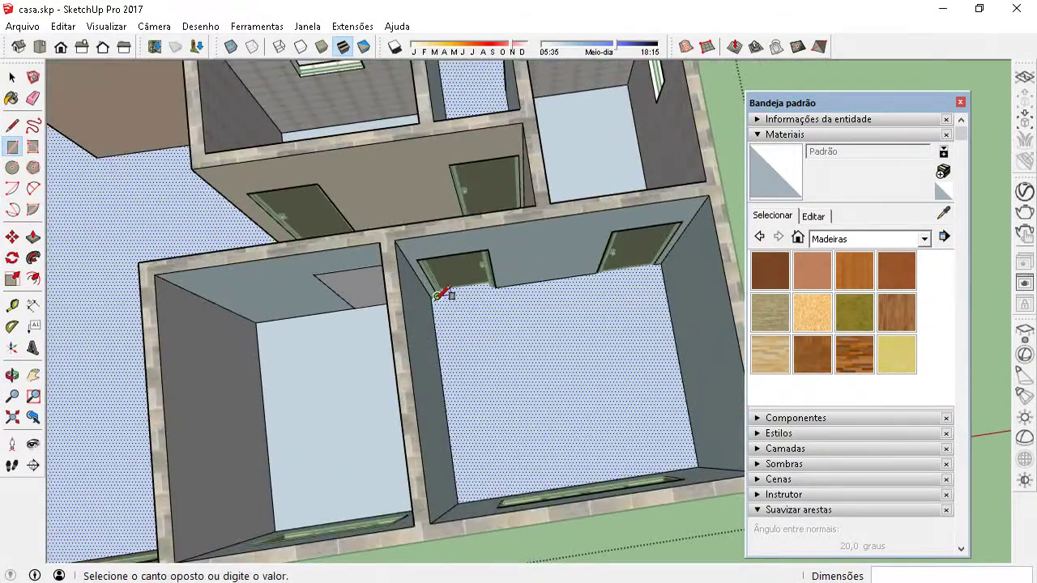
{"action": "scroll", "coordinate": [437, 296], "scroll_direction": "up", "scroll_amount": 2}
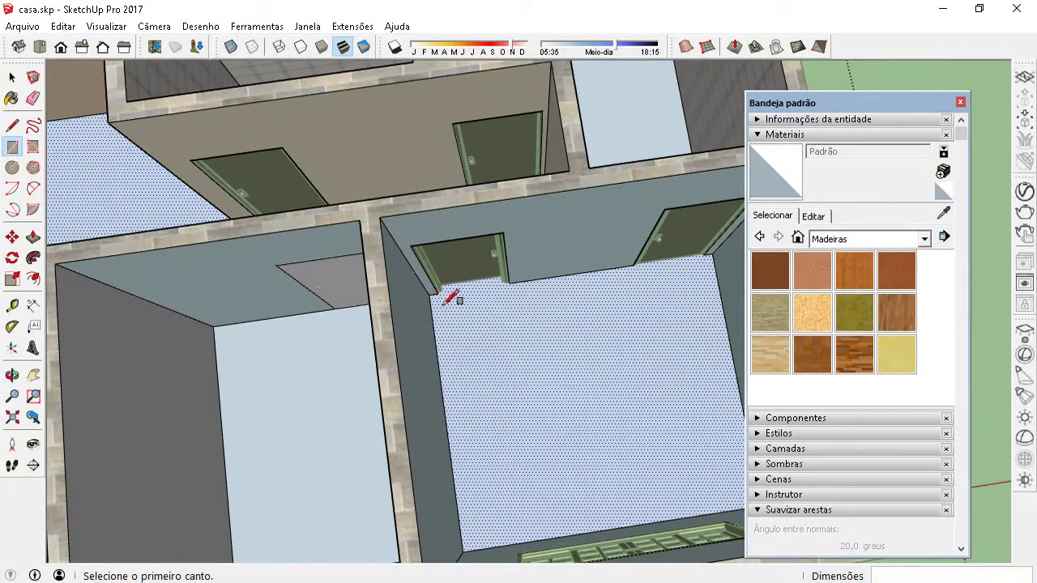
{"action": "scroll", "coordinate": [450, 298], "scroll_direction": "down", "scroll_amount": 3}
{"action": "middle_click_drag", "start_coordinate": [450, 298], "coordinate": [412, 301]}
{"action": "scroll", "coordinate": [441, 288], "scroll_direction": "up", "scroll_amount": 3}
{"action": "scroll", "coordinate": [442, 287], "scroll_direction": "up", "scroll_amount": 3}
{"action": "scroll", "coordinate": [440, 286], "scroll_direction": "up", "scroll_amount": 2}
{"action": "left_click", "coordinate": [439, 286]}
Draw a Line edge from a wall corner across the floor to split the rooms.
{"action": "scroll", "coordinate": [440, 286], "scroll_direction": "down", "scroll_amount": 3}
{"action": "scroll", "coordinate": [439, 286], "scroll_direction": "down", "scroll_amount": 2}
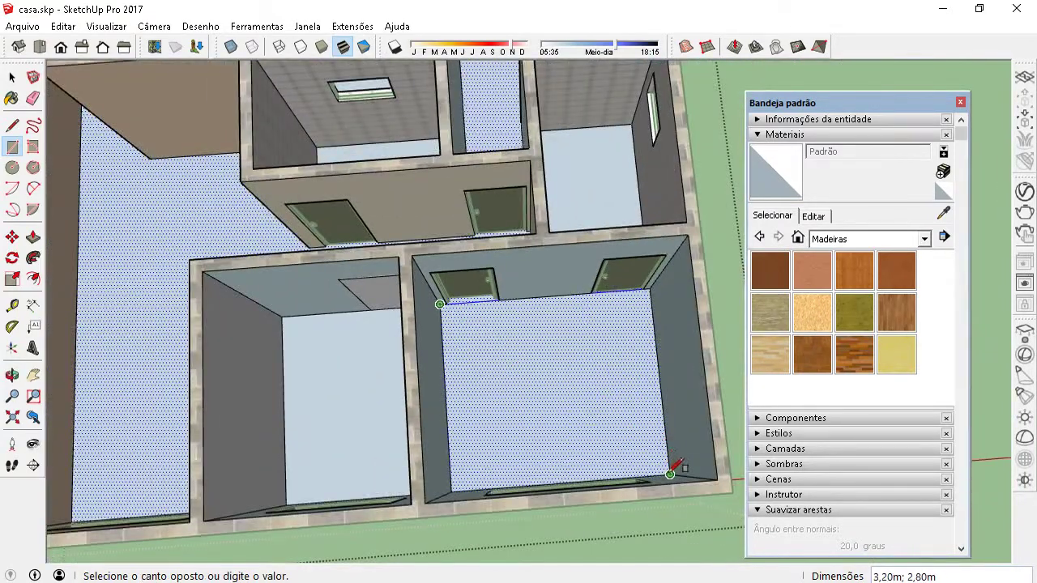
{"action": "scroll", "coordinate": [583, 370], "scroll_direction": "down", "scroll_amount": 3}
{"action": "scroll", "coordinate": [569, 389], "scroll_direction": "down", "scroll_amount": 2}
{"action": "scroll", "coordinate": [597, 240], "scroll_direction": "up", "scroll_amount": 4}
{"action": "scroll", "coordinate": [496, 276], "scroll_direction": "up", "scroll_amount": 2}
{"action": "mouse_move", "coordinate": [496, 276]}
{"action": "middle_mouse_down"}
{"action": "mouse_move", "coordinate": [463, 377]}
{"action": "mouse_move", "coordinate": [451, 320]}
{"action": "middle_mouse_up"}
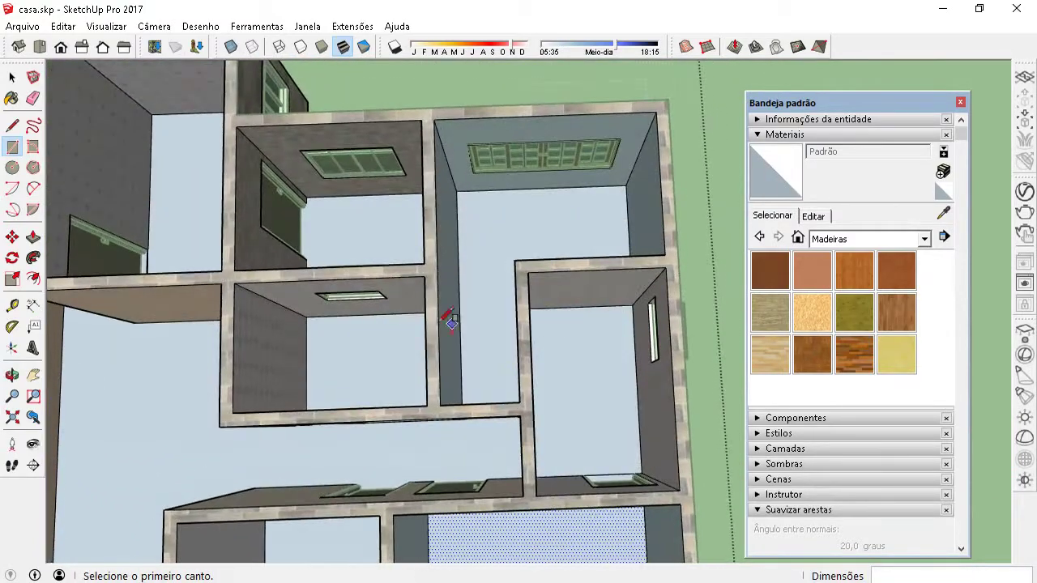
{"action": "scroll", "coordinate": [500, 305], "scroll_direction": "up", "scroll_amount": 5}
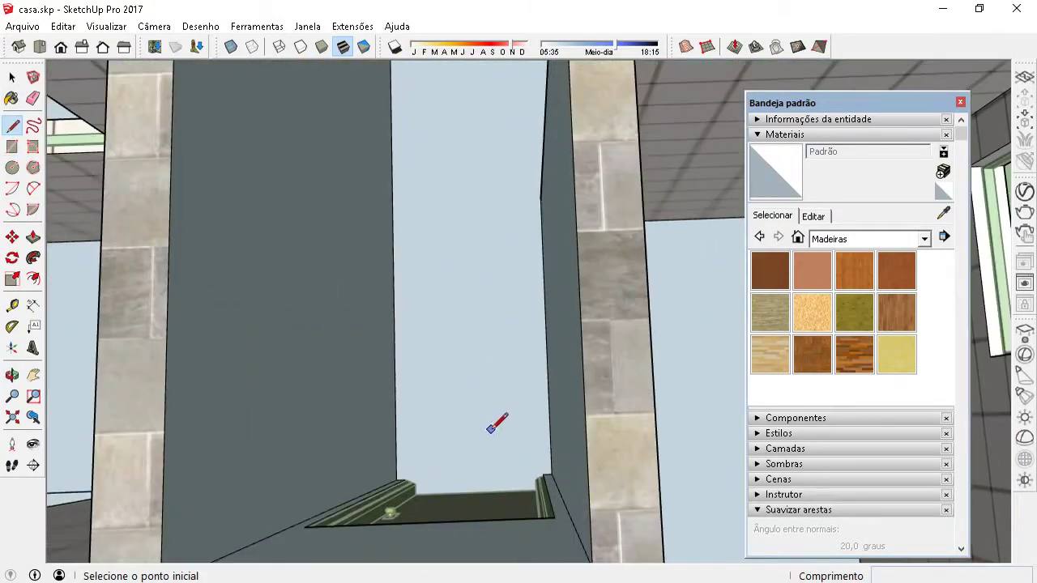
{"action": "scroll", "coordinate": [493, 424], "scroll_direction": "up", "scroll_amount": 3}
{"action": "mouse_move", "coordinate": [398, 481]}
{"action": "middle_mouse_down"}
{"action": "mouse_move", "coordinate": [238, 477]}
{"action": "mouse_move", "coordinate": [291, 374]}
{"action": "mouse_move", "coordinate": [280, 338]}
{"action": "mouse_move", "coordinate": [333, 284]}
{"action": "middle_mouse_up"}
{"action": "scroll", "coordinate": [331, 275], "scroll_direction": "up", "scroll_amount": 1}
{"action": "left_click", "coordinate": [330, 281]}
{"action": "scroll", "coordinate": [330, 281], "scroll_direction": "down", "scroll_amount": 1}
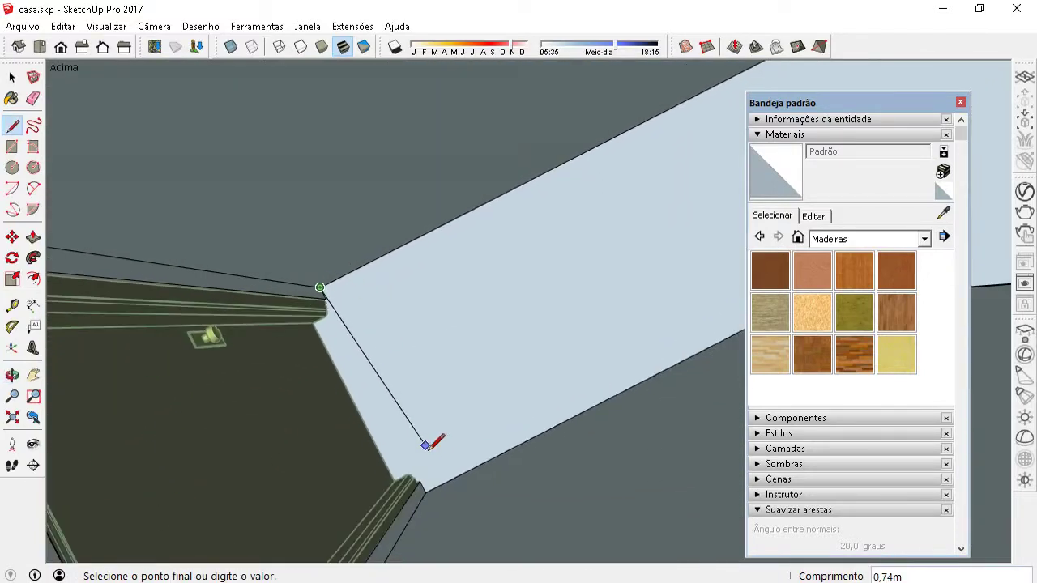
{"action": "left_click", "coordinate": [426, 491]}
{"action": "scroll", "coordinate": [405, 462], "scroll_direction": "down", "scroll_amount": 4}
{"action": "scroll", "coordinate": [458, 437], "scroll_direction": "up", "scroll_amount": 1}
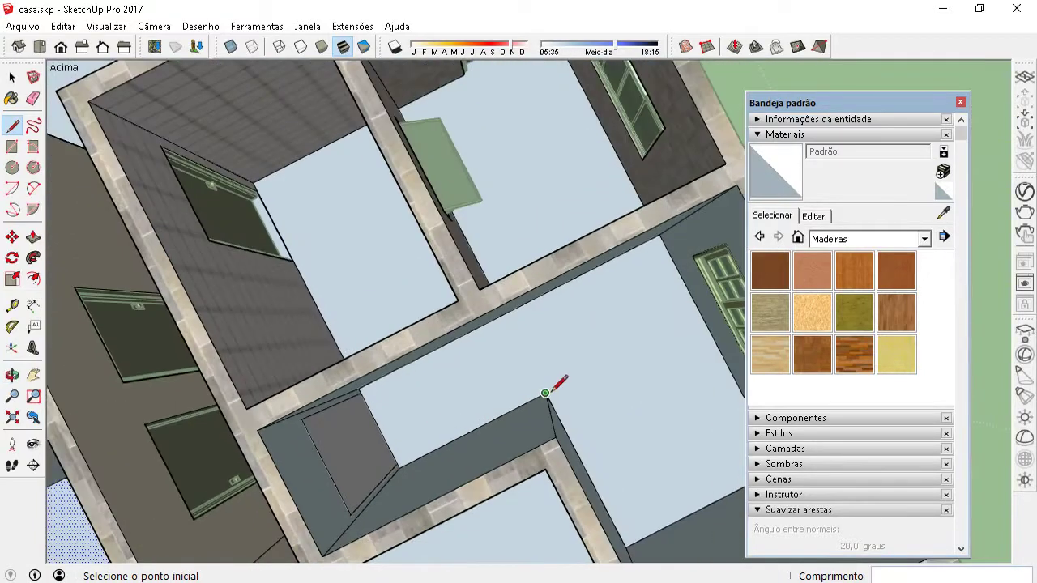
{"action": "scroll", "coordinate": [579, 414], "scroll_direction": "down", "scroll_amount": 2}
Orbit around the house to an overview of the divided floors.
{"action": "mouse_move", "coordinate": [590, 505]}
{"action": "middle_mouse_down"}
{"action": "mouse_move", "coordinate": [215, 440]}
{"action": "mouse_move", "coordinate": [388, 435]}
{"action": "mouse_move", "coordinate": [302, 359]}
{"action": "middle_mouse_up"}
{"action": "scroll", "coordinate": [234, 344], "scroll_direction": "up", "scroll_amount": 2}
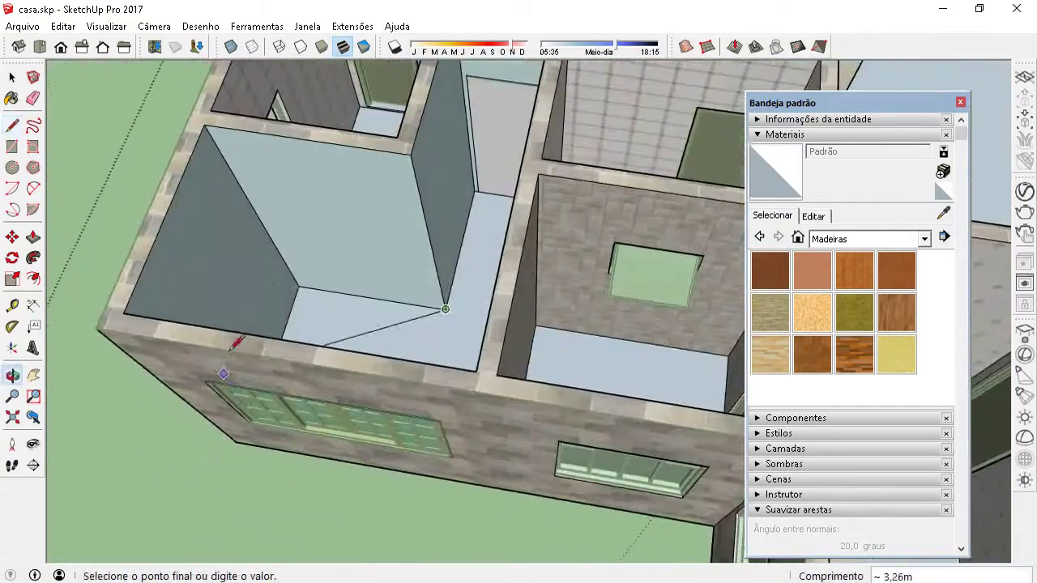
{"action": "middle_click_drag", "start_coordinate": [305, 292], "coordinate": [277, 336]}
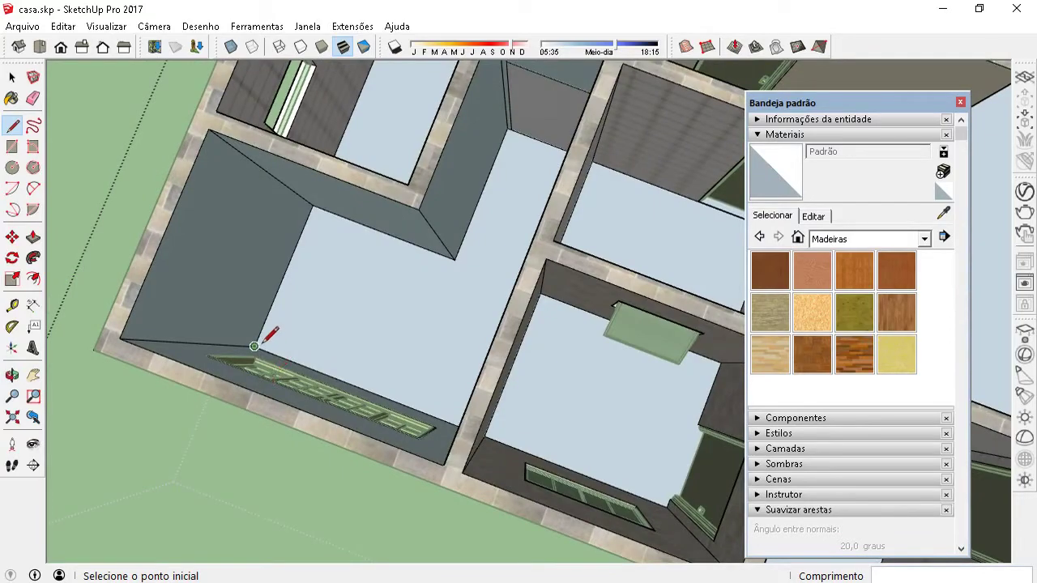
{"action": "middle_click_drag", "start_coordinate": [408, 380], "coordinate": [595, 364]}
{"action": "mouse_move", "coordinate": [539, 433]}
{"action": "middle_mouse_down"}
{"action": "mouse_move", "coordinate": [615, 412]}
{"action": "mouse_move", "coordinate": [514, 447]}
{"action": "mouse_move", "coordinate": [583, 397]}
{"action": "middle_mouse_up"}
{"action": "scroll", "coordinate": [656, 350], "scroll_direction": "up", "scroll_amount": 2}
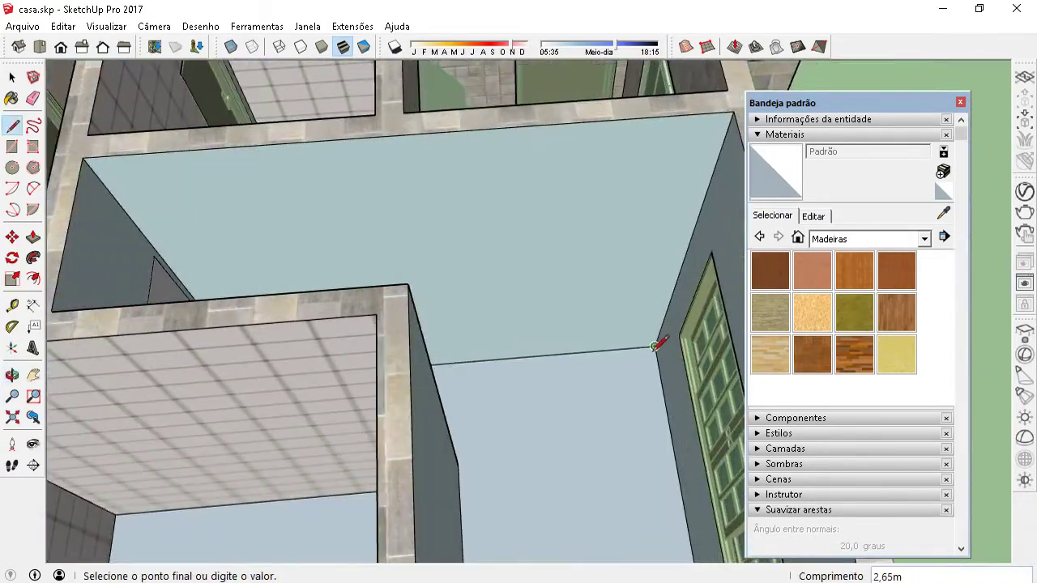
{"action": "middle_click_drag", "start_coordinate": [655, 347], "coordinate": [262, 416]}
{"action": "scroll", "coordinate": [432, 220], "scroll_direction": "up", "scroll_amount": 3}
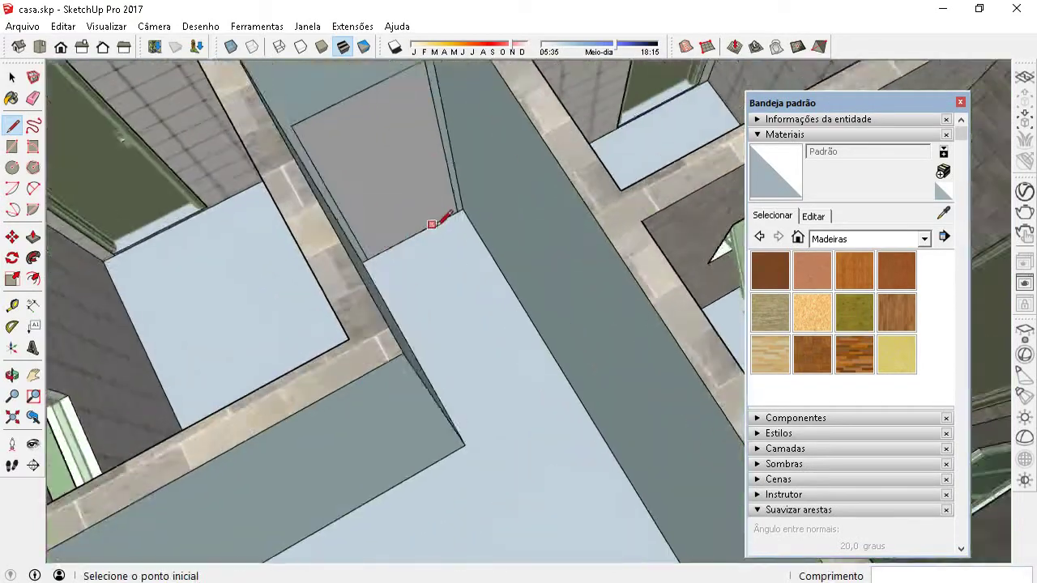
{"action": "scroll", "coordinate": [482, 204], "scroll_direction": "up", "scroll_amount": 3}
{"action": "scroll", "coordinate": [475, 195], "scroll_direction": "down", "scroll_amount": 3}
Select the door face and orbit to a tilted overview of the house.
{"action": "key", "text": "space"}
{"action": "left_click", "coordinate": [423, 196]}
{"action": "scroll", "coordinate": [423, 197], "scroll_direction": "down", "scroll_amount": 3}
{"action": "mouse_move", "coordinate": [416, 232]}
{"action": "middle_mouse_down"}
{"action": "mouse_move", "coordinate": [456, 347]}
{"action": "mouse_move", "coordinate": [717, 340]}
{"action": "middle_mouse_up"}
{"action": "scroll", "coordinate": [717, 340], "scroll_direction": "up", "scroll_amount": 2}
{"action": "scroll", "coordinate": [718, 338], "scroll_direction": "down", "scroll_amount": 3}
{"action": "mouse_move", "coordinate": [326, 342]}
{"action": "middle_mouse_down"}
{"action": "mouse_move", "coordinate": [624, 249]}
{"action": "mouse_move", "coordinate": [688, 340]}
{"action": "middle_mouse_up"}
Paint the living area floor with the Piso de Madeira wood material.
{"action": "left_click", "coordinate": [898, 309]}
{"action": "left_click", "coordinate": [360, 372]}
{"action": "middle_click_drag", "start_coordinate": [359, 371], "coordinate": [358, 421]}
{"action": "scroll", "coordinate": [355, 408], "scroll_direction": "up", "scroll_amount": 3}
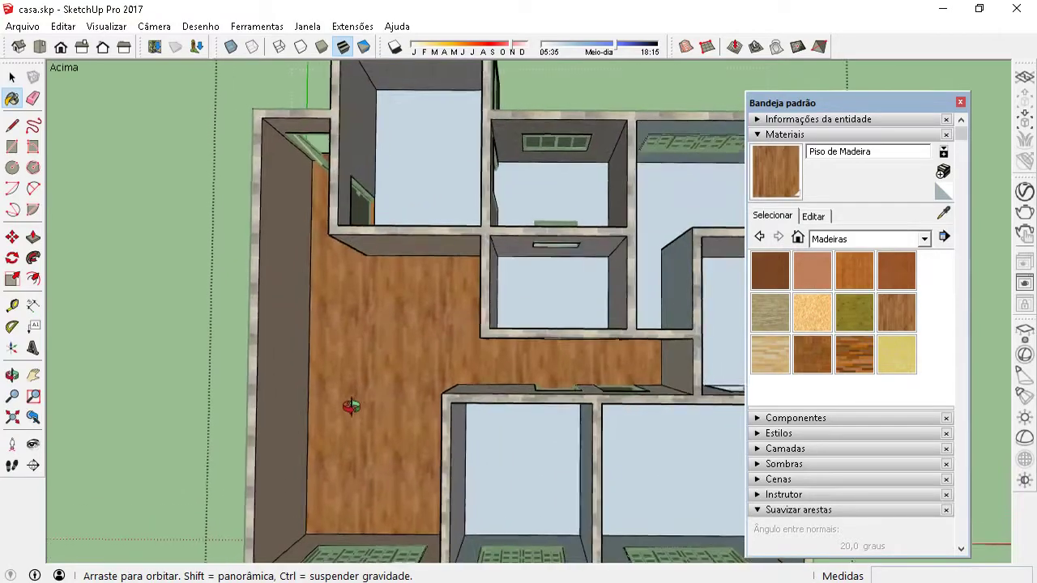
{"action": "scroll", "coordinate": [355, 407], "scroll_direction": "down", "scroll_amount": 3}
{"action": "scroll", "coordinate": [543, 446], "scroll_direction": "down", "scroll_amount": 2}
{"action": "mouse_move", "coordinate": [544, 447]}
{"action": "middle_mouse_down"}
{"action": "mouse_move", "coordinate": [429, 305]}
{"action": "mouse_move", "coordinate": [212, 299]}
{"action": "middle_mouse_up"}
{"action": "scroll", "coordinate": [426, 325], "scroll_direction": "up", "scroll_amount": 5}
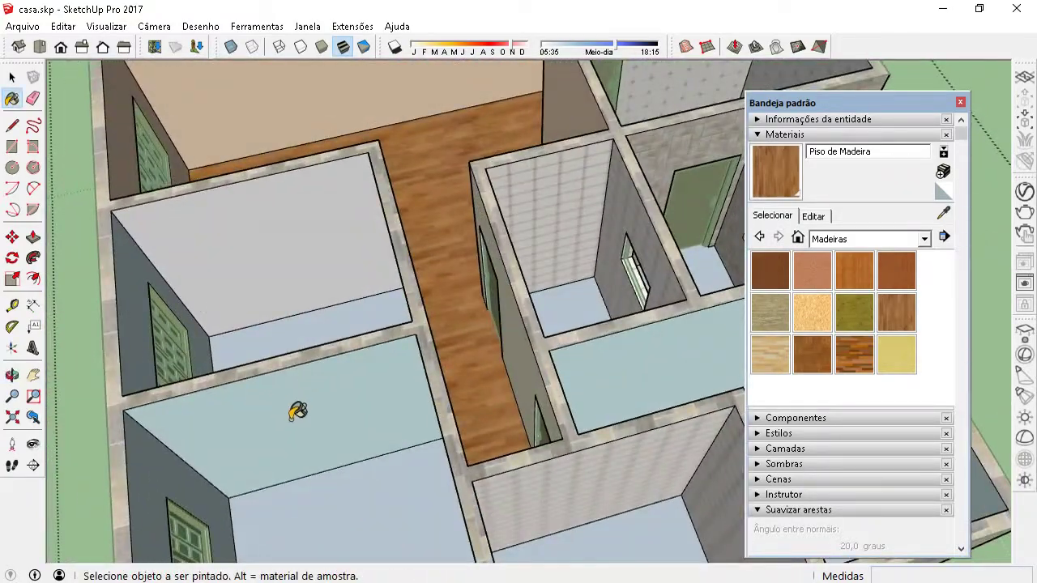
Select the upper room floor face, then its edges and connected walls and floors.
{"action": "key", "text": "space"}
{"action": "left_click", "coordinate": [290, 419]}
{"action": "mouse_move", "coordinate": [290, 419]}
{"action": "middle_mouse_down"}
{"action": "mouse_move", "coordinate": [273, 370]}
{"action": "mouse_move", "coordinate": [274, 283]}
{"action": "middle_mouse_up"}
{"action": "double_click", "coordinate": [279, 255]}
{"action": "triple_click", "coordinate": [330, 389]}
Expand Entity Info and select a single room floor face, orbiting around the rooms.
{"action": "left_click", "coordinate": [759, 120]}
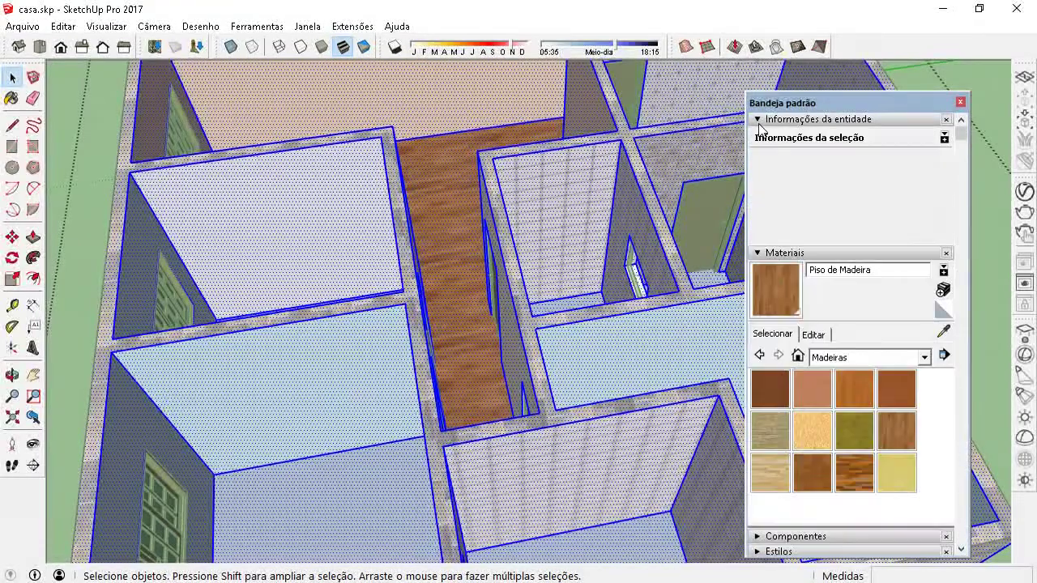
{"action": "middle_click_drag", "start_coordinate": [565, 265], "coordinate": [326, 233]}
{"action": "left_click", "coordinate": [326, 234]}
{"action": "mouse_move", "coordinate": [291, 396]}
{"action": "middle_mouse_down"}
{"action": "mouse_move", "coordinate": [335, 338]}
{"action": "mouse_move", "coordinate": [304, 248]}
{"action": "middle_mouse_up"}
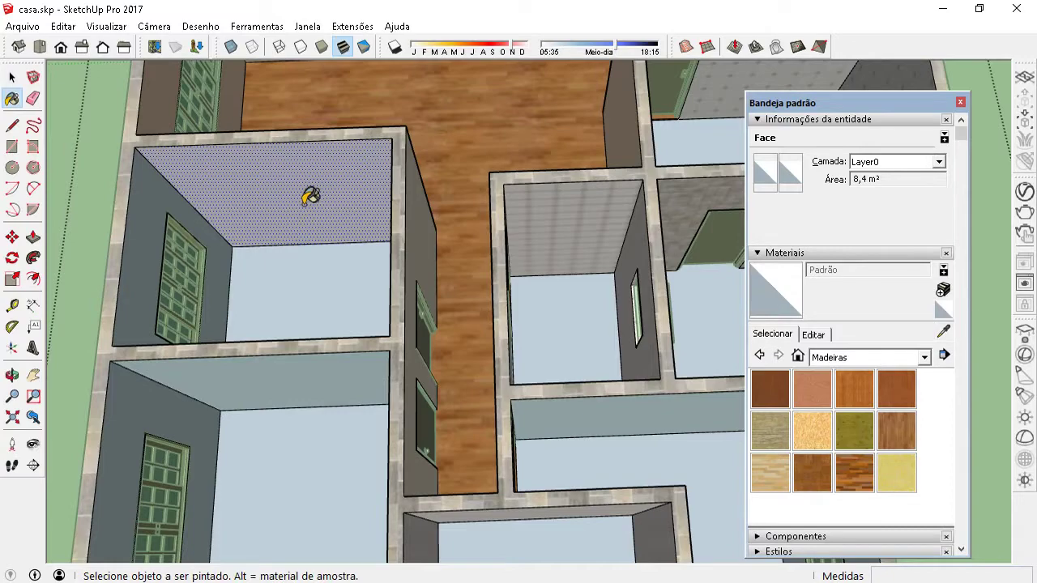
{"action": "middle_click_drag", "start_coordinate": [316, 189], "coordinate": [292, 213]}
{"action": "mouse_move", "coordinate": [268, 322]}
{"action": "middle_mouse_down"}
{"action": "mouse_move", "coordinate": [280, 203]}
{"action": "mouse_move", "coordinate": [122, 168]}
{"action": "middle_mouse_up"}
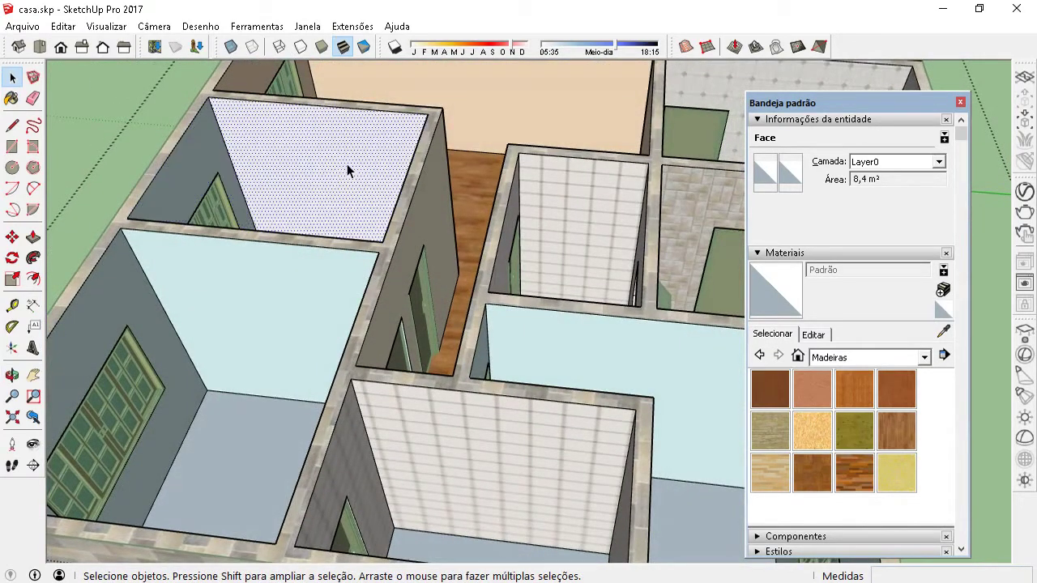
Paint the 8.4 m² room floor with 0090_ciano_claro from the Cores com nome library.
{"action": "left_click", "coordinate": [870, 357]}
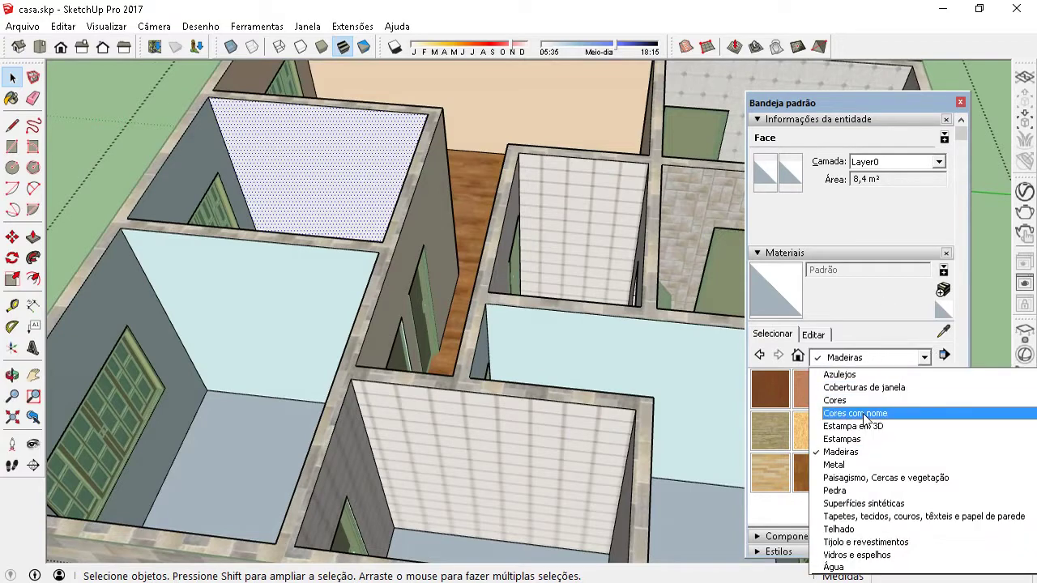
{"action": "left_click", "coordinate": [851, 414]}
{"action": "scroll", "coordinate": [868, 432], "scroll_direction": "down", "scroll_amount": 3}
{"action": "scroll", "coordinate": [868, 432], "scroll_direction": "down", "scroll_amount": 5}
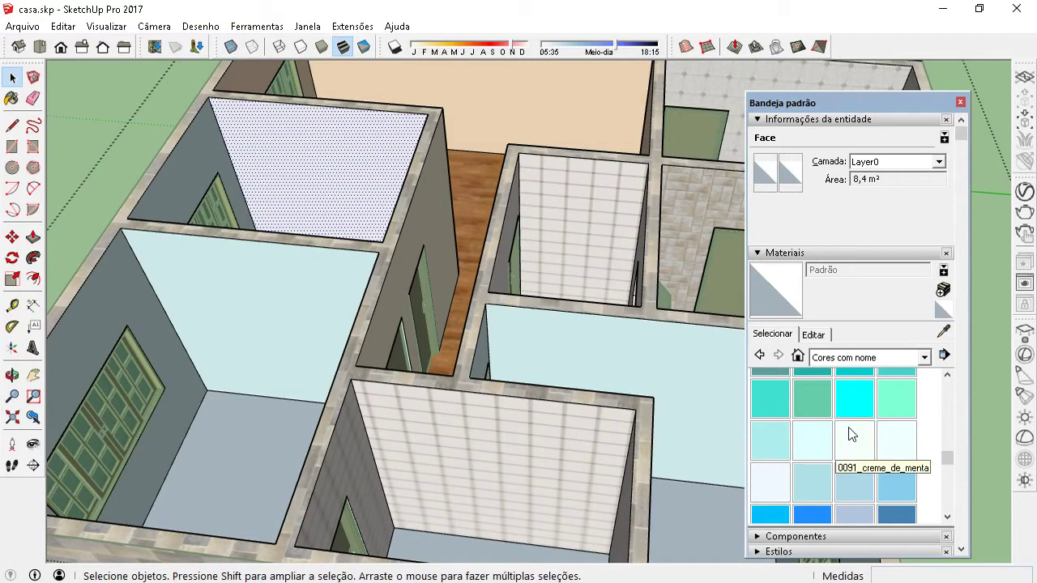
{"action": "left_click", "coordinate": [824, 435]}
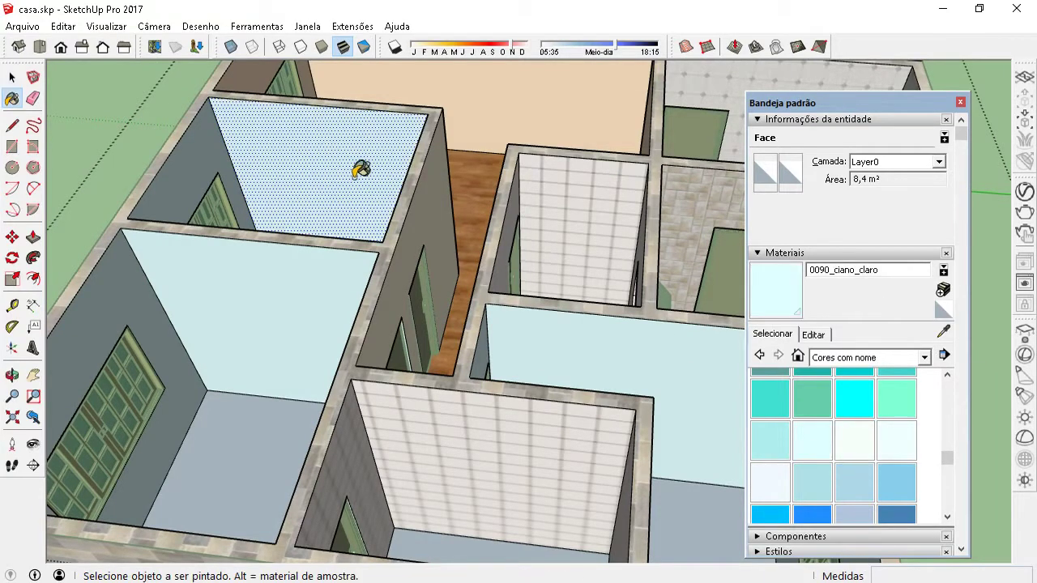
{"action": "left_click", "coordinate": [362, 170]}
{"action": "middle_click_drag", "start_coordinate": [361, 170], "coordinate": [220, 209]}
{"action": "scroll", "coordinate": [187, 129], "scroll_direction": "down", "scroll_amount": 5}
{"action": "mouse_move", "coordinate": [287, 164]}
{"action": "middle_mouse_down"}
{"action": "mouse_move", "coordinate": [397, 123]}
{"action": "mouse_move", "coordinate": [393, 259]}
{"action": "mouse_move", "coordinate": [370, 233]}
{"action": "middle_mouse_up"}
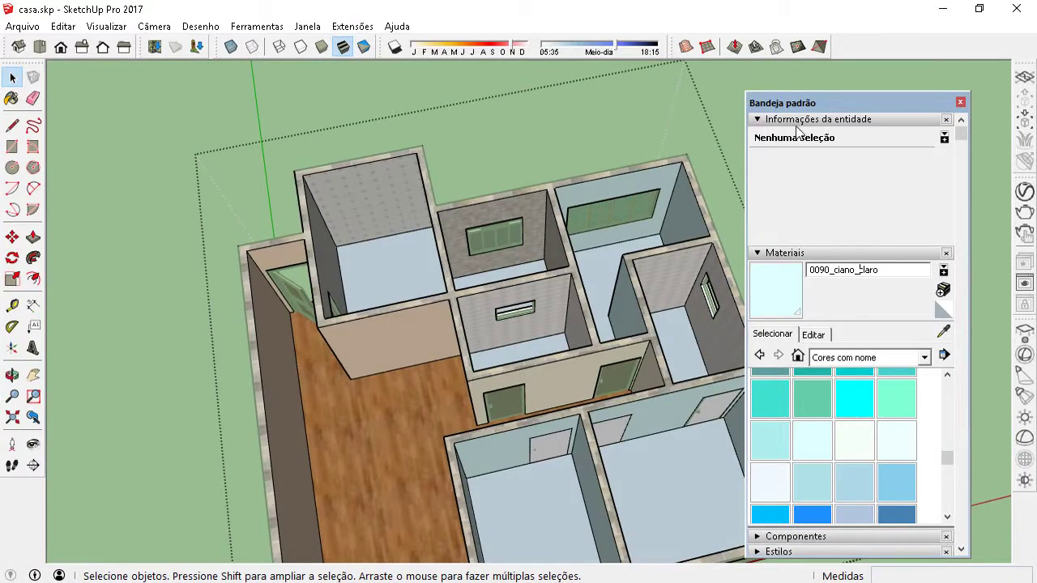
{"action": "left_click", "coordinate": [840, 362]}
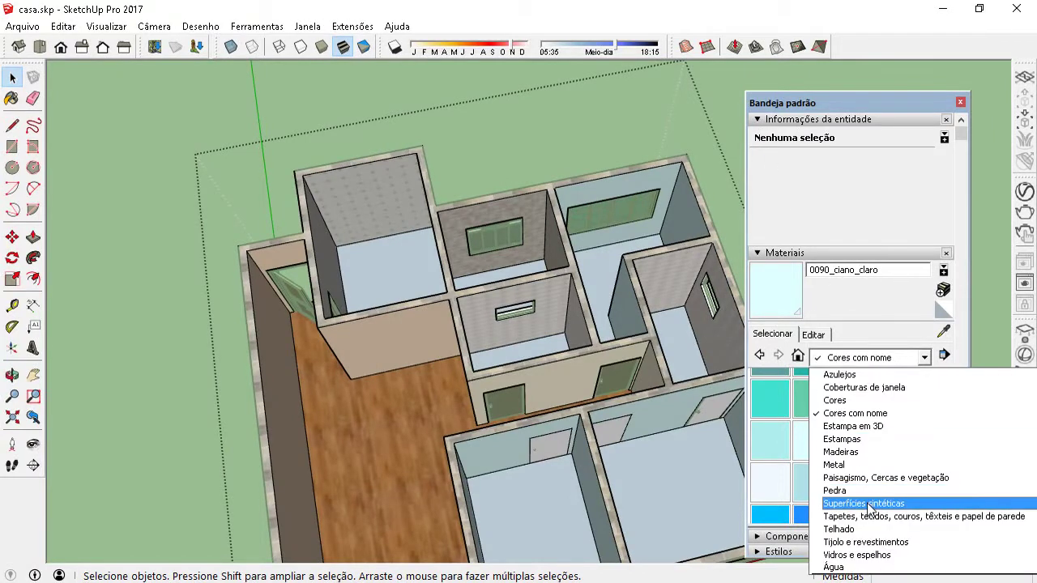
Tile the first small room floor with Azulejo grande de calcário from the Azulejos library.
{"action": "left_click", "coordinate": [838, 377]}
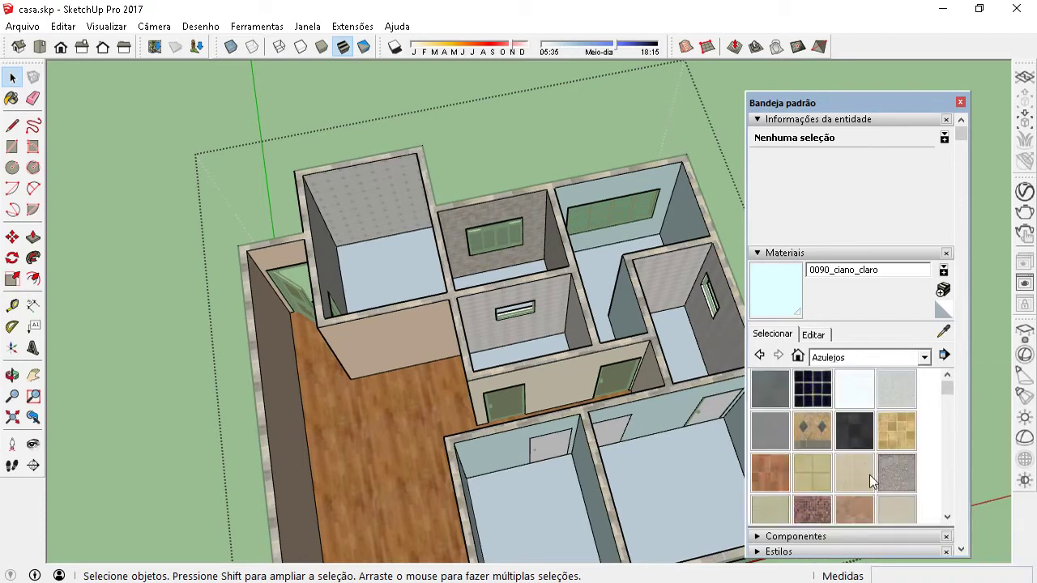
{"action": "scroll", "coordinate": [865, 468], "scroll_direction": "down", "scroll_amount": 2}
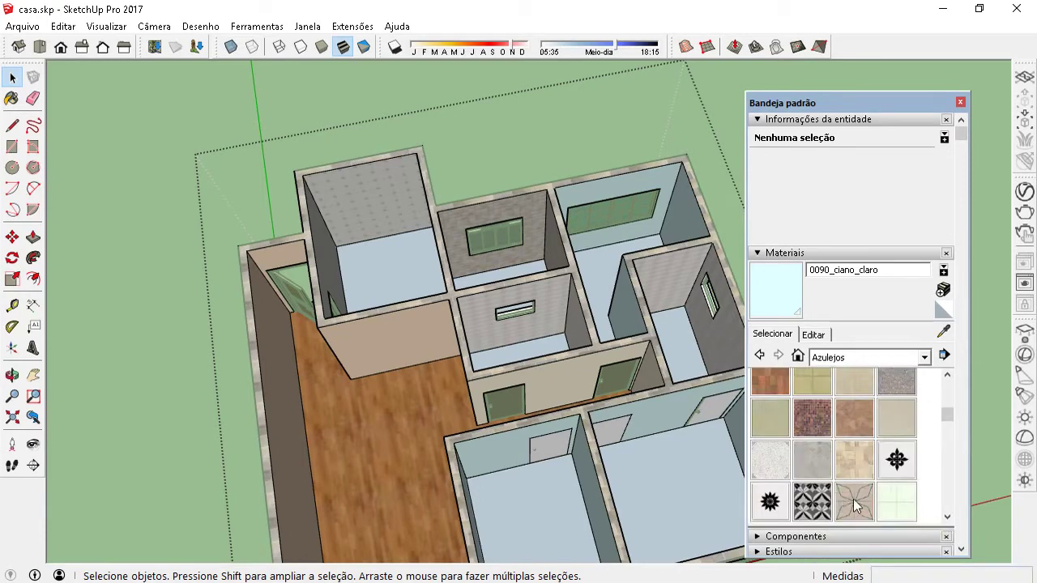
{"action": "left_click", "coordinate": [897, 503]}
{"action": "left_click", "coordinate": [398, 258]}
{"action": "middle_click_drag", "start_coordinate": [399, 257], "coordinate": [365, 301]}
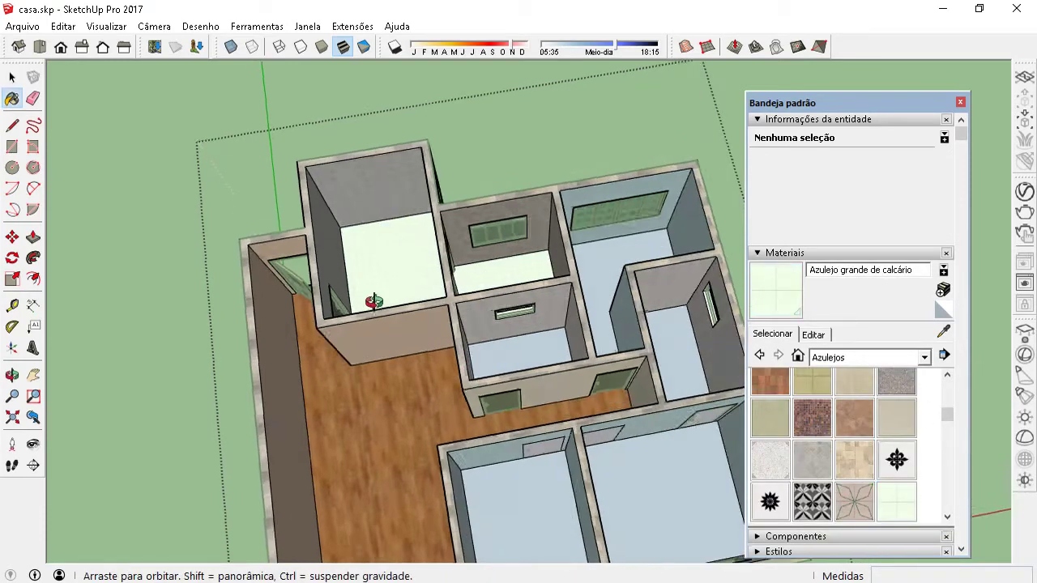
{"action": "scroll", "coordinate": [407, 254], "scroll_direction": "up", "scroll_amount": 5}
{"action": "mouse_move", "coordinate": [407, 255]}
{"action": "middle_mouse_down"}
{"action": "mouse_move", "coordinate": [446, 327]}
{"action": "mouse_move", "coordinate": [446, 287]}
{"action": "middle_mouse_up"}
{"action": "scroll", "coordinate": [413, 251], "scroll_direction": "down", "scroll_amount": 3}
{"action": "scroll", "coordinate": [553, 354], "scroll_direction": "up", "scroll_amount": 3}
Tile the lower small room floor with the same light-green limestone tile.
{"action": "left_click", "coordinate": [548, 376]}
{"action": "scroll", "coordinate": [504, 257], "scroll_direction": "down", "scroll_amount": 3}
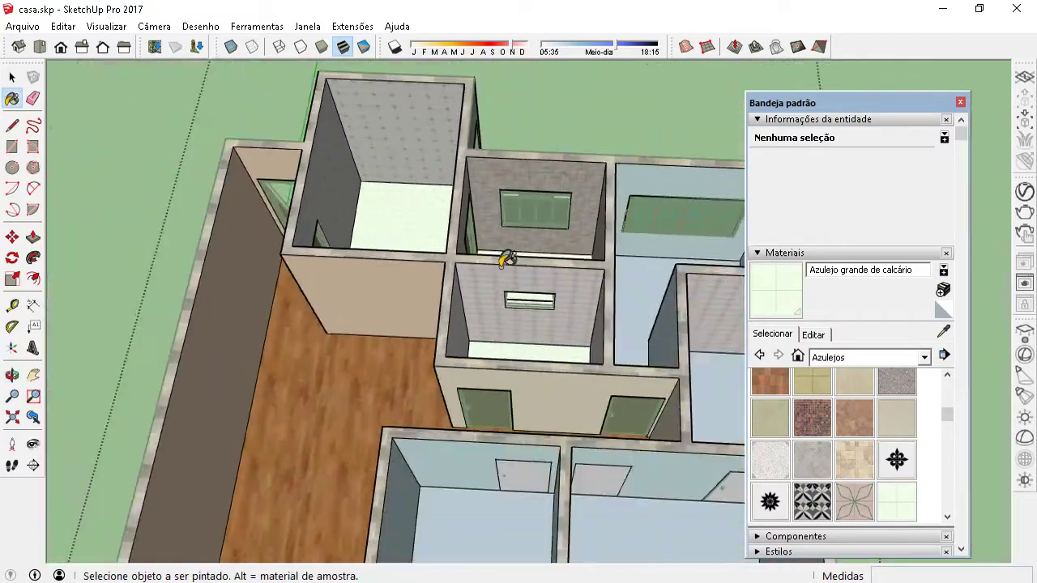
{"action": "scroll", "coordinate": [491, 322], "scroll_direction": "down", "scroll_amount": 2}
{"action": "mouse_move", "coordinate": [491, 322]}
{"action": "middle_mouse_down"}
{"action": "mouse_move", "coordinate": [430, 251]}
{"action": "mouse_move", "coordinate": [571, 209]}
{"action": "middle_mouse_up"}
{"action": "scroll", "coordinate": [421, 215], "scroll_direction": "down", "scroll_amount": 3}
{"action": "scroll", "coordinate": [578, 320], "scroll_direction": "up", "scroll_amount": 2}
Orbit and zoom out to view the whole house from above.
{"action": "scroll", "coordinate": [534, 296], "scroll_direction": "up", "scroll_amount": 2}
{"action": "scroll", "coordinate": [666, 347], "scroll_direction": "down", "scroll_amount": 5}
{"action": "middle_click_drag", "start_coordinate": [667, 347], "coordinate": [615, 405]}
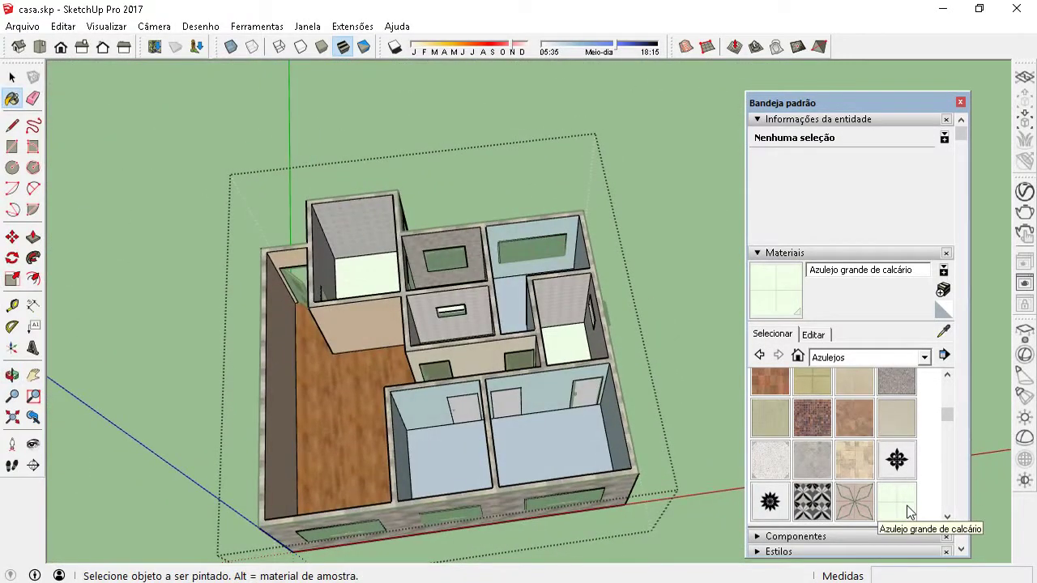
{"action": "scroll", "coordinate": [895, 501], "scroll_direction": "down", "scroll_amount": 3}
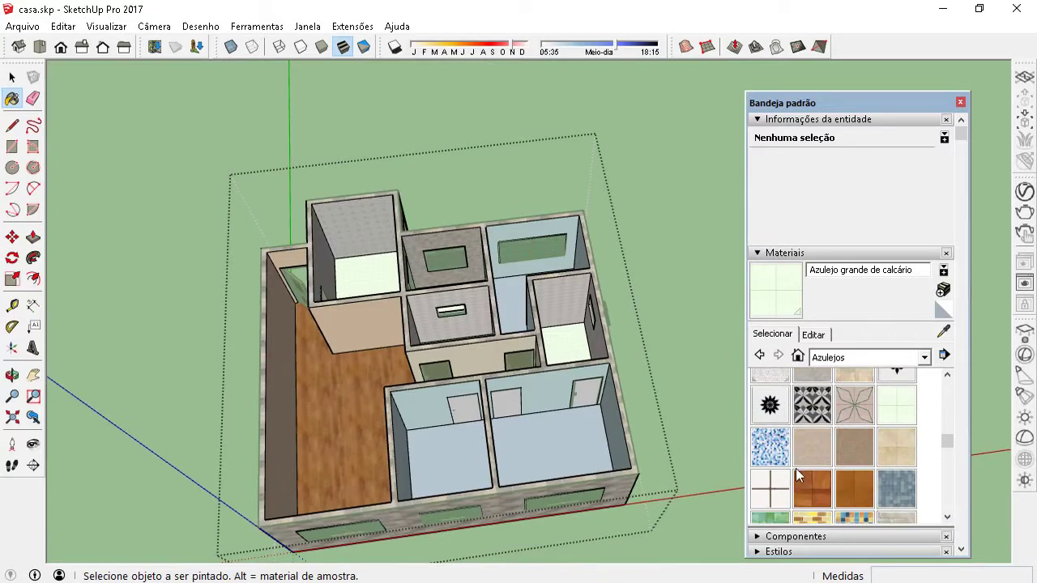
{"action": "scroll", "coordinate": [818, 467], "scroll_direction": "down", "scroll_amount": 3}
{"action": "middle_click_drag", "start_coordinate": [498, 382], "coordinate": [486, 381]}
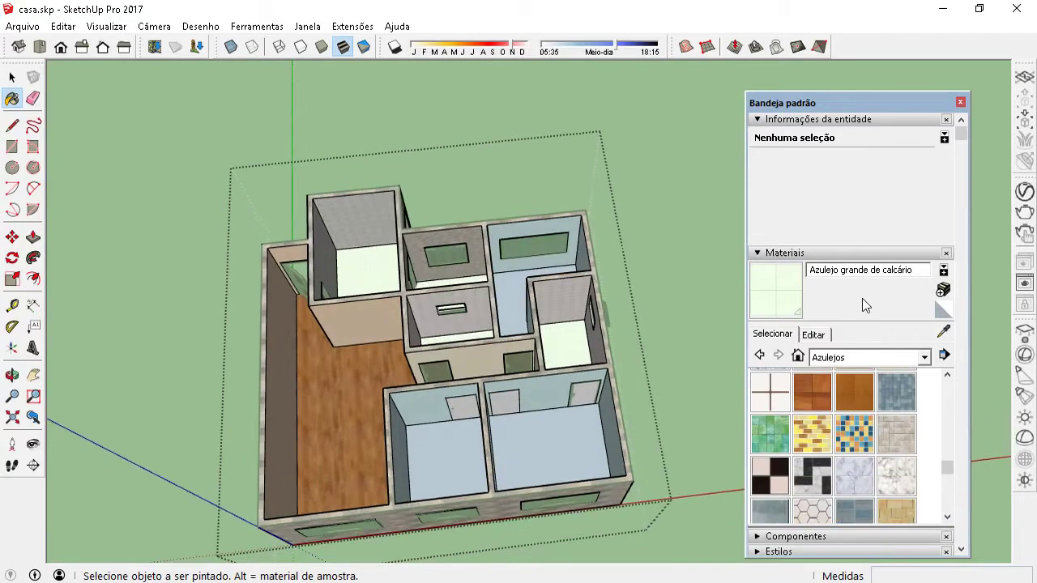
{"action": "left_click", "coordinate": [872, 357]}
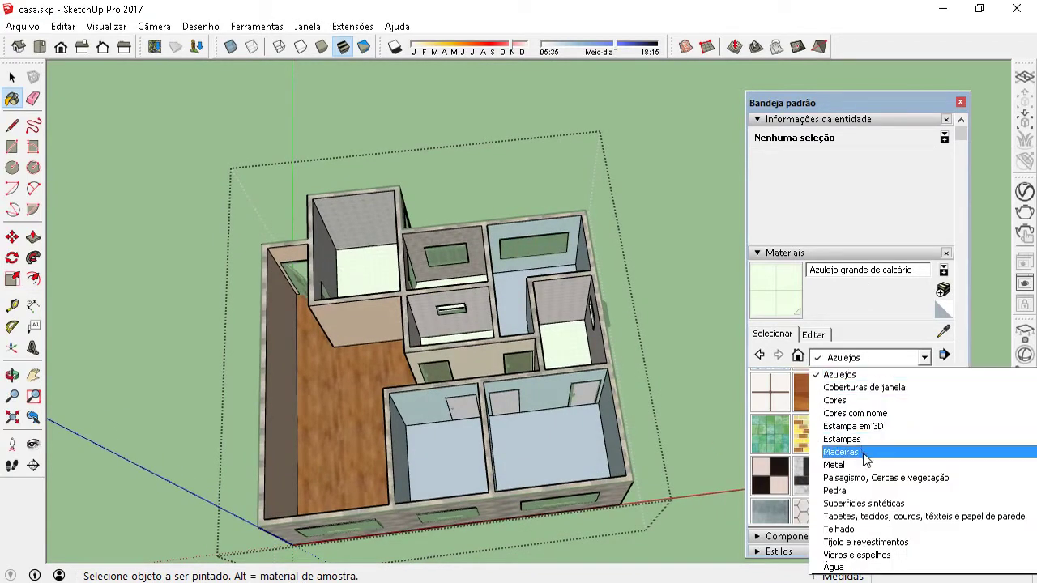
Choose the Tapete com círculos carpet from the Tapetes, tecidos, couros collection.
{"action": "scroll", "coordinate": [861, 406], "scroll_direction": "up", "scroll_amount": 1}
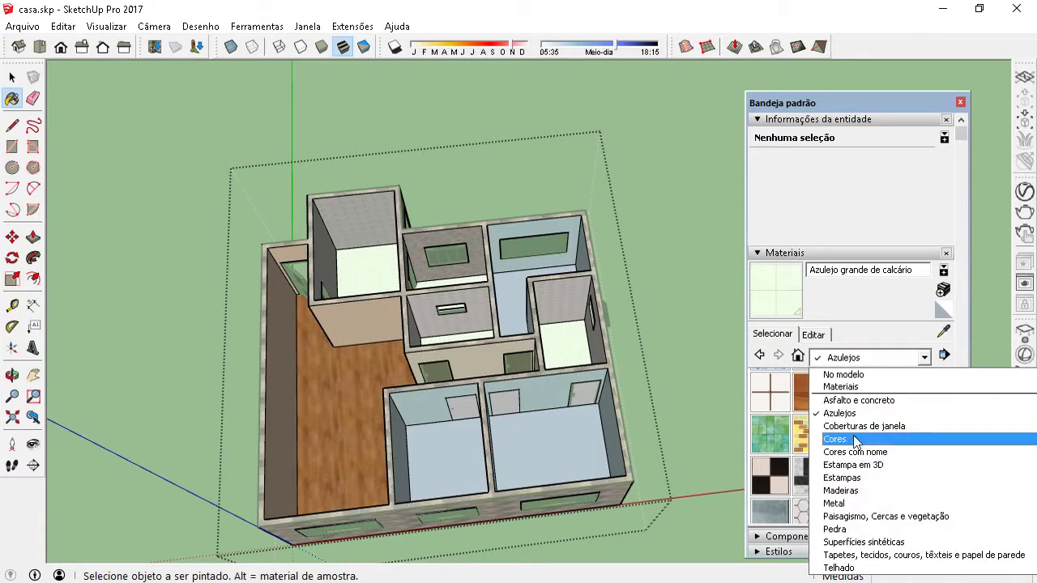
{"action": "scroll", "coordinate": [842, 509], "scroll_direction": "down", "scroll_amount": 1}
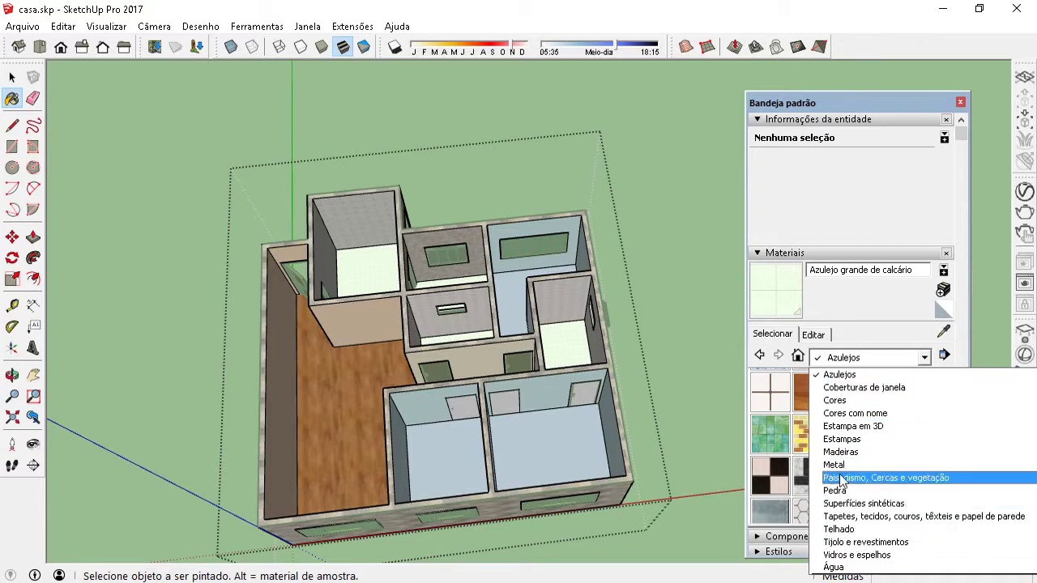
{"action": "left_click", "coordinate": [842, 517]}
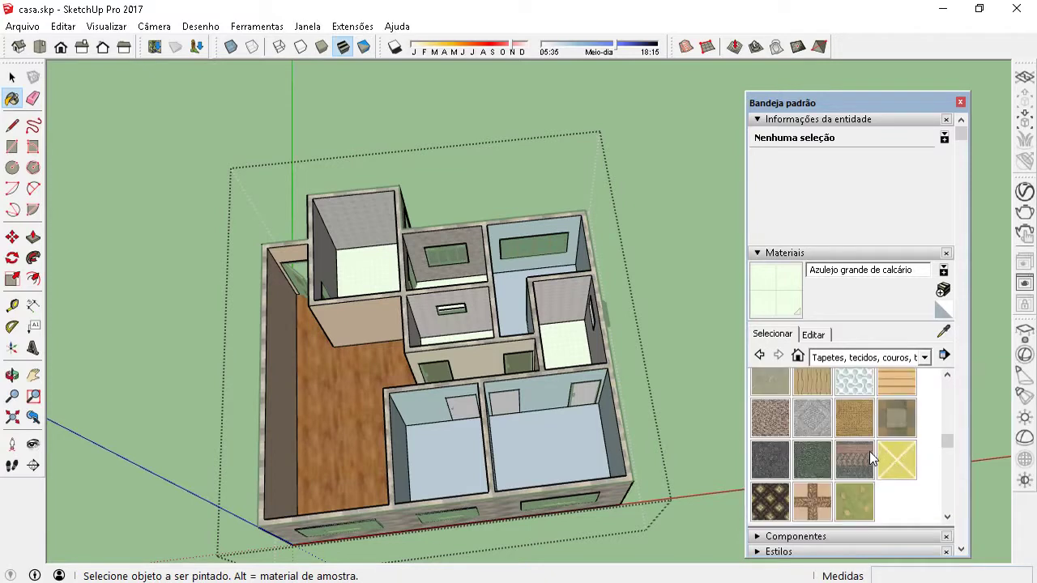
{"action": "scroll", "coordinate": [826, 473], "scroll_direction": "down", "scroll_amount": 2}
{"action": "left_click", "coordinate": [856, 421]}
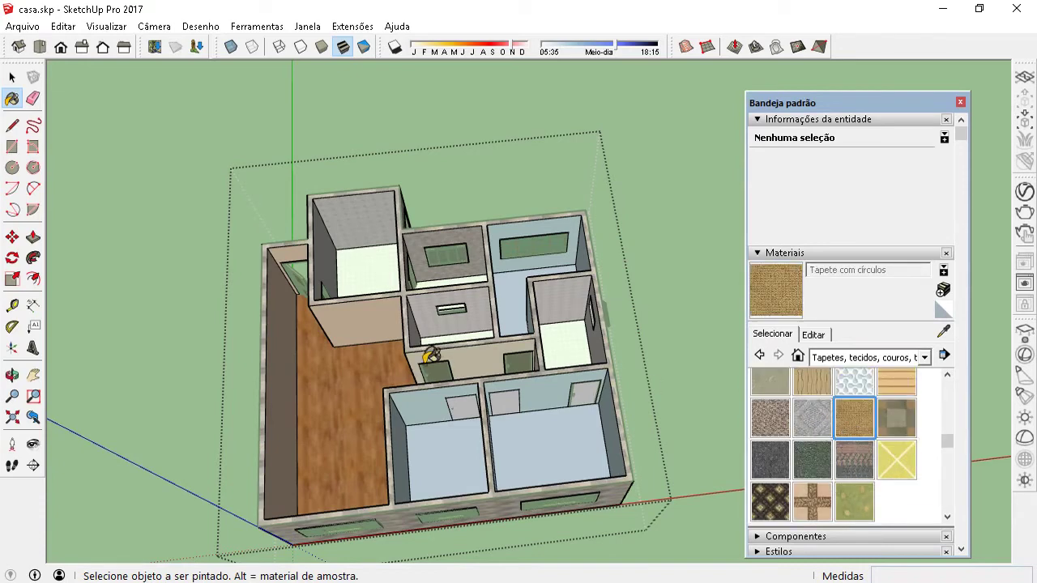
Carpet both bedroom floors and the light-blue hallway floor with Tapete com círculos.
{"action": "left_click", "coordinate": [439, 432]}
{"action": "middle_click_drag", "start_coordinate": [470, 432], "coordinate": [533, 423]}
{"action": "left_click", "coordinate": [531, 421]}
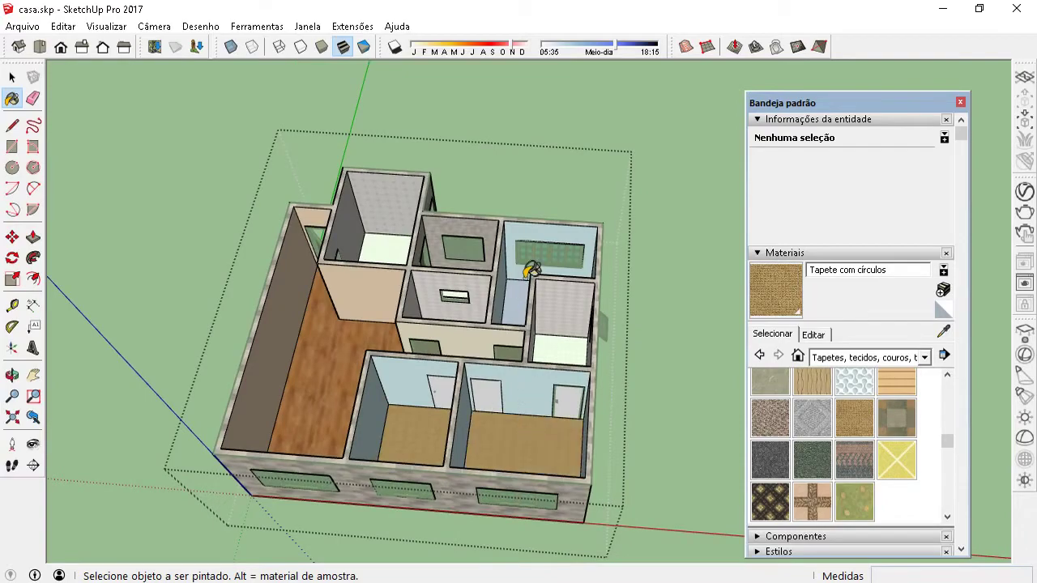
{"action": "scroll", "coordinate": [530, 266], "scroll_direction": "up", "scroll_amount": 3}
{"action": "middle_click_drag", "start_coordinate": [529, 266], "coordinate": [504, 320]}
{"action": "left_click", "coordinate": [515, 313]}
{"action": "scroll", "coordinate": [525, 322], "scroll_direction": "down", "scroll_amount": 3}
{"action": "mouse_move", "coordinate": [680, 409]}
{"action": "middle_mouse_down"}
{"action": "mouse_move", "coordinate": [259, 308]}
{"action": "mouse_move", "coordinate": [699, 292]}
{"action": "middle_mouse_up"}
{"action": "scroll", "coordinate": [382, 395], "scroll_direction": "down", "scroll_amount": 2}
{"action": "middle_click_drag", "start_coordinate": [381, 396], "coordinate": [510, 328]}
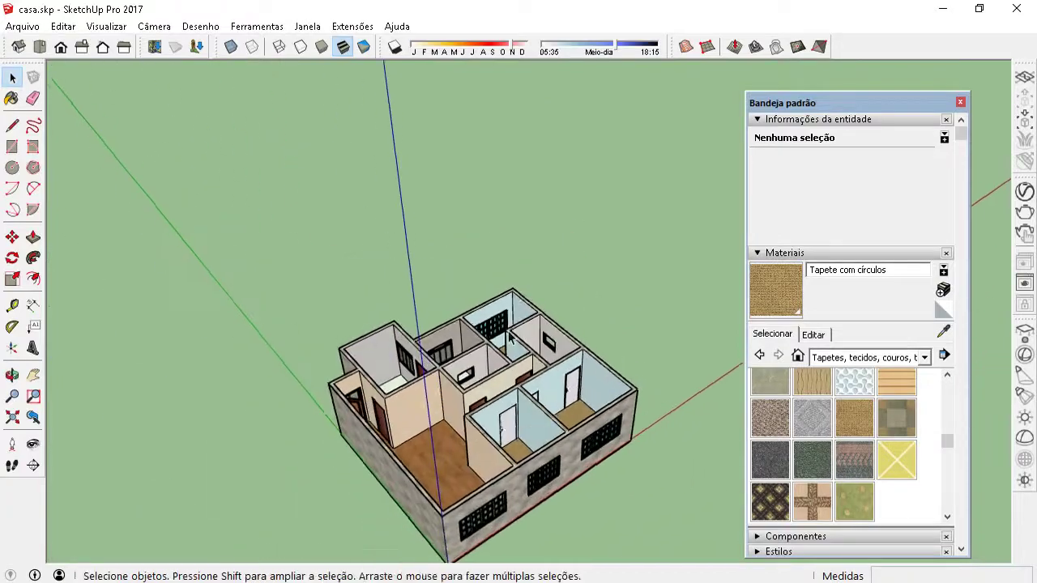
Paint the bathroom window frame with Azulejo quadrado branco from the Azulejos library.
{"action": "scroll", "coordinate": [510, 328], "scroll_direction": "up", "scroll_amount": 5}
{"action": "scroll", "coordinate": [574, 359], "scroll_direction": "up", "scroll_amount": 2}
{"action": "mouse_move", "coordinate": [578, 365]}
{"action": "middle_mouse_down"}
{"action": "mouse_move", "coordinate": [456, 364]}
{"action": "mouse_move", "coordinate": [547, 373]}
{"action": "mouse_move", "coordinate": [562, 343]}
{"action": "mouse_move", "coordinate": [535, 282]}
{"action": "mouse_move", "coordinate": [567, 243]}
{"action": "middle_mouse_up"}
{"action": "scroll", "coordinate": [547, 372], "scroll_direction": "up", "scroll_amount": 2}
{"action": "scroll", "coordinate": [547, 372], "scroll_direction": "up", "scroll_amount": 3}
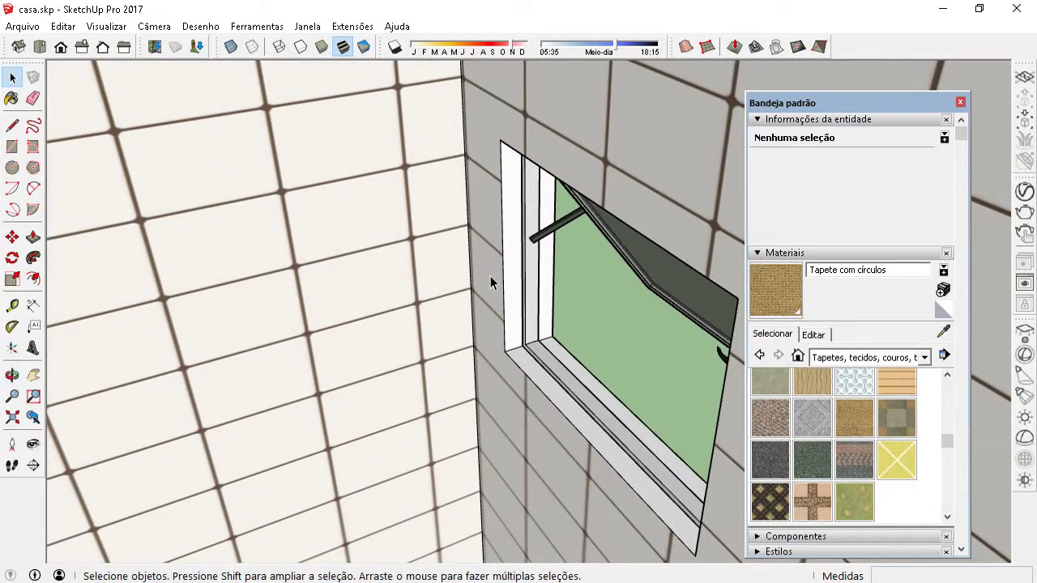
{"action": "left_click", "coordinate": [897, 357]}
{"action": "left_click", "coordinate": [861, 375]}
{"action": "scroll", "coordinate": [822, 449], "scroll_direction": "down", "scroll_amount": 5}
{"action": "left_click", "coordinate": [769, 489]}
{"action": "left_click", "coordinate": [524, 276]}
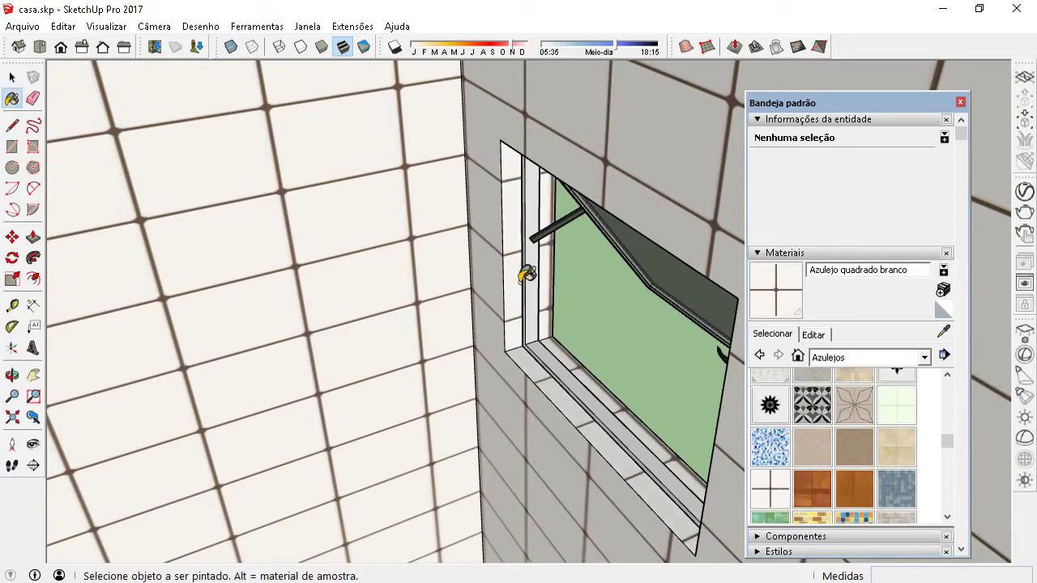
Select everything and undo to strip the tile texture off the doors.
{"action": "middle_click_drag", "start_coordinate": [514, 300], "coordinate": [486, 348]}
{"action": "scroll", "coordinate": [514, 296], "scroll_direction": "down", "scroll_amount": 3}
{"action": "scroll", "coordinate": [505, 297], "scroll_direction": "down", "scroll_amount": 5}
{"action": "scroll", "coordinate": [504, 318], "scroll_direction": "down", "scroll_amount": 3}
{"action": "scroll", "coordinate": [451, 393], "scroll_direction": "up", "scroll_amount": 3}
{"action": "scroll", "coordinate": [429, 403], "scroll_direction": "up", "scroll_amount": 3}
{"action": "key", "text": "ctrl+a"}
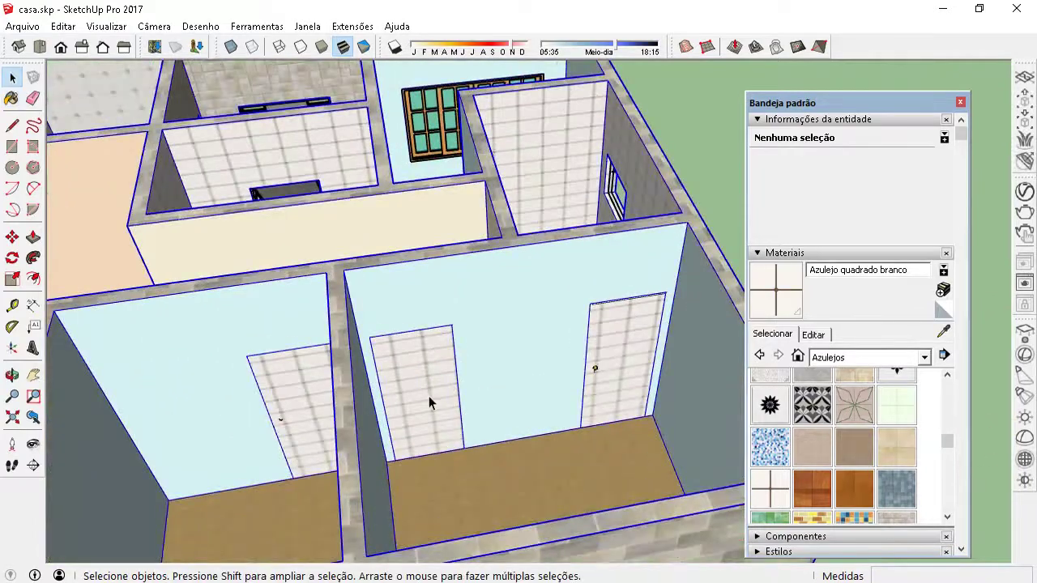
{"action": "key", "text": "ctrl+z"}
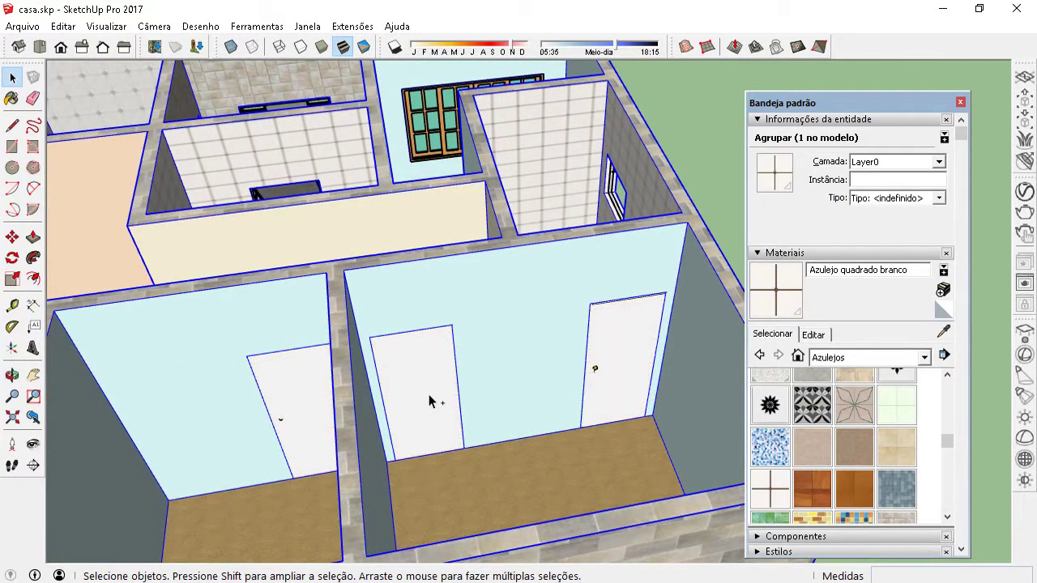
Check the bedroom doors and delete the left door's tiled face.
{"action": "mouse_move", "coordinate": [428, 394]}
{"action": "middle_mouse_down"}
{"action": "mouse_move", "coordinate": [676, 244]}
{"action": "mouse_move", "coordinate": [586, 259]}
{"action": "middle_mouse_up"}
{"action": "left_click", "coordinate": [676, 244]}
{"action": "scroll", "coordinate": [675, 244], "scroll_direction": "up", "scroll_amount": 4}
{"action": "left_click", "coordinate": [591, 437]}
{"action": "scroll", "coordinate": [535, 244], "scroll_direction": "down", "scroll_amount": 3}
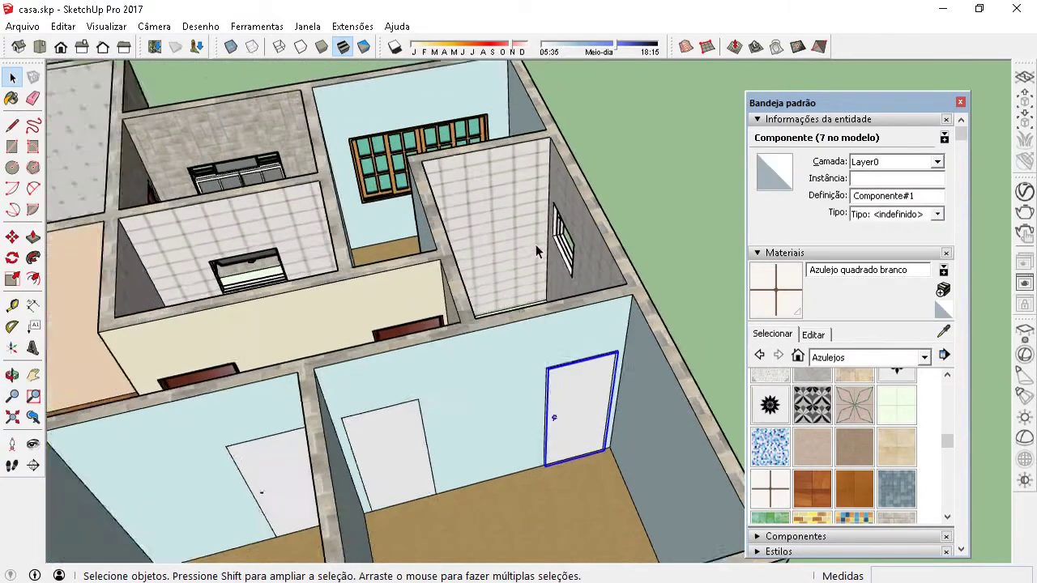
{"action": "scroll", "coordinate": [447, 329], "scroll_direction": "down", "scroll_amount": 2}
{"action": "left_click", "coordinate": [303, 379]}
{"action": "scroll", "coordinate": [346, 390], "scroll_direction": "up", "scroll_amount": 4}
{"action": "left_click", "coordinate": [346, 390]}
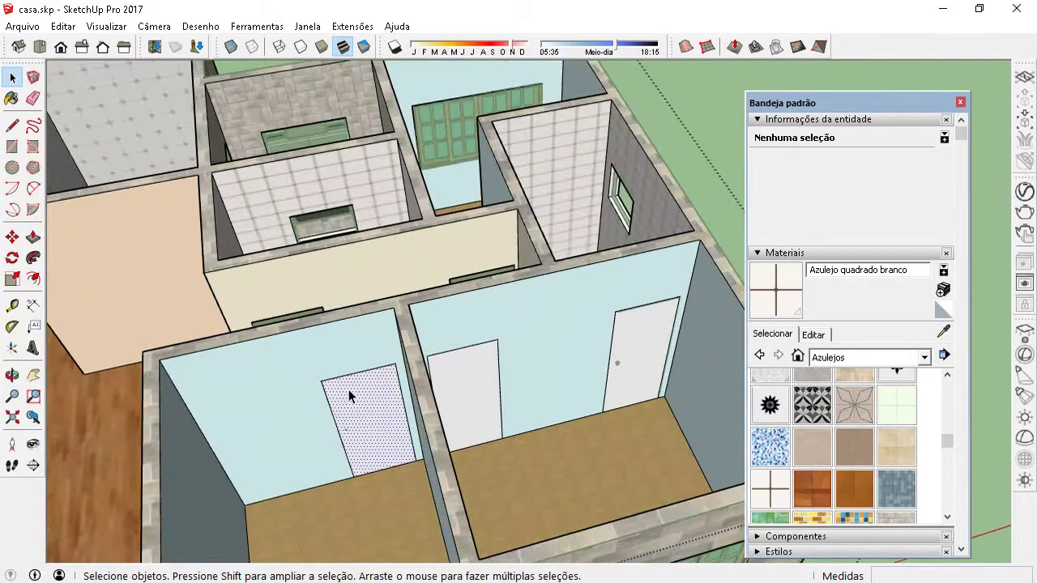
{"action": "key", "text": "Delete"}
Select the next door face and reselect the Azulejo quadrado branco tile.
{"action": "left_click", "coordinate": [455, 380]}
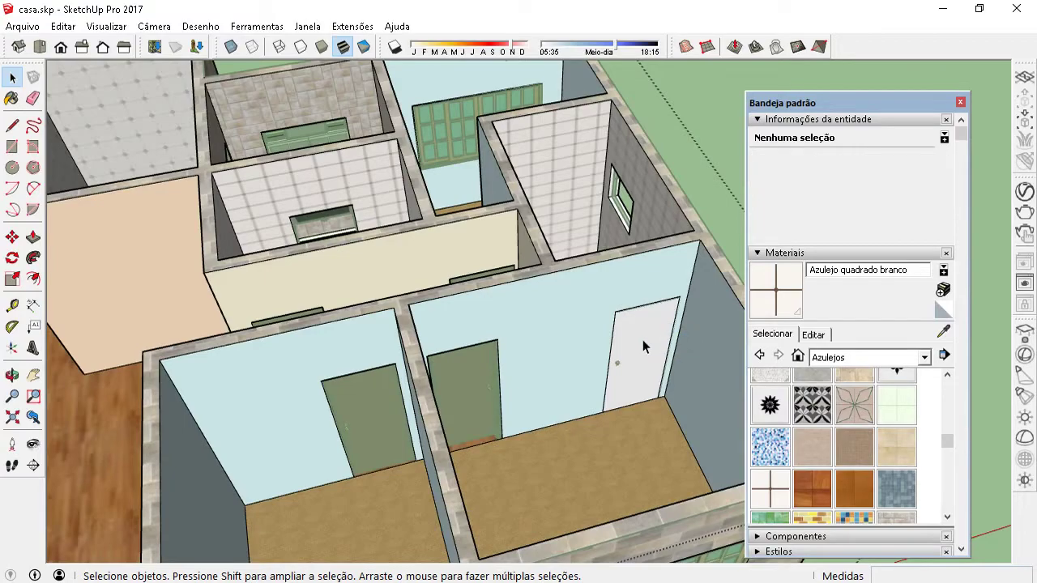
{"action": "scroll", "coordinate": [614, 202], "scroll_direction": "up", "scroll_amount": 4}
{"action": "scroll", "coordinate": [609, 172], "scroll_direction": "up", "scroll_amount": 3}
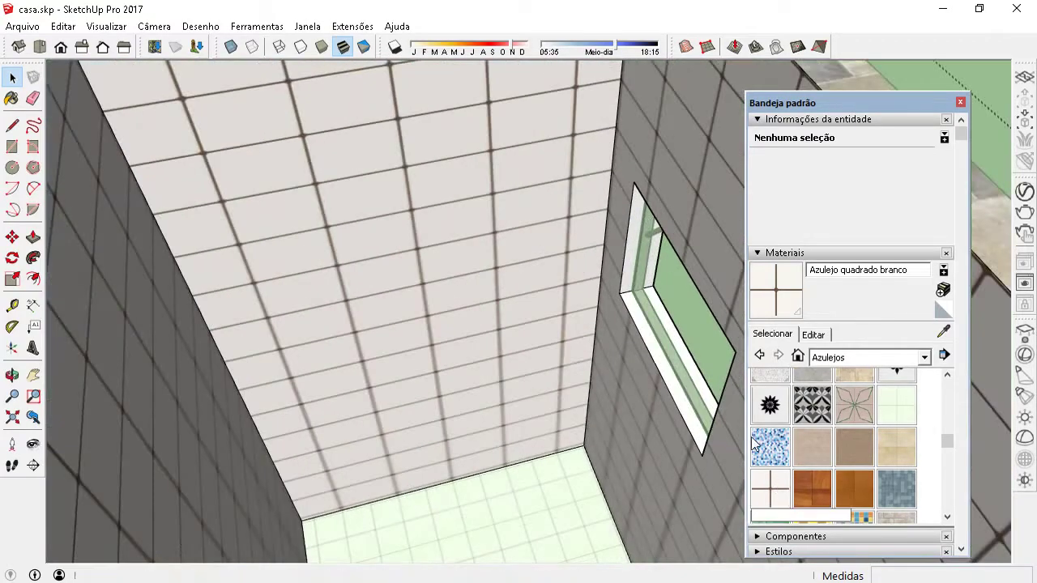
{"action": "left_click", "coordinate": [769, 488]}
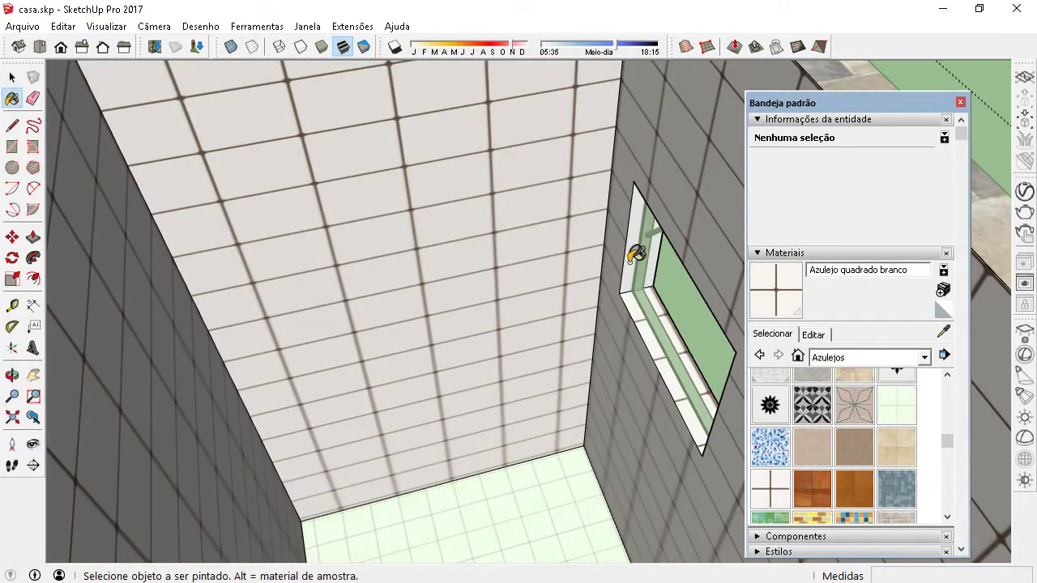
{"action": "scroll", "coordinate": [637, 254], "scroll_direction": "down", "scroll_amount": 3}
{"action": "mouse_move", "coordinate": [636, 254]}
{"action": "middle_mouse_down"}
{"action": "mouse_move", "coordinate": [620, 194]}
{"action": "mouse_move", "coordinate": [413, 101]}
{"action": "mouse_move", "coordinate": [647, 143]}
{"action": "mouse_move", "coordinate": [526, 151]}
{"action": "middle_mouse_up"}
{"action": "scroll", "coordinate": [620, 195], "scroll_direction": "up", "scroll_amount": 5}
{"action": "scroll", "coordinate": [518, 215], "scroll_direction": "up", "scroll_amount": 3}
Orbit and zoom around the window wall and house to inspect the result.
{"action": "mouse_move", "coordinate": [518, 215]}
{"action": "middle_mouse_down"}
{"action": "mouse_move", "coordinate": [400, 157]}
{"action": "mouse_move", "coordinate": [243, 104]}
{"action": "mouse_move", "coordinate": [388, 130]}
{"action": "middle_mouse_up"}
{"action": "scroll", "coordinate": [310, 217], "scroll_direction": "down", "scroll_amount": 2}
{"action": "scroll", "coordinate": [310, 216], "scroll_direction": "down", "scroll_amount": 3}
{"action": "scroll", "coordinate": [410, 134], "scroll_direction": "up", "scroll_amount": 4}
{"action": "scroll", "coordinate": [454, 134], "scroll_direction": "down", "scroll_amount": 4}
{"action": "scroll", "coordinate": [315, 235], "scroll_direction": "down", "scroll_amount": 2}
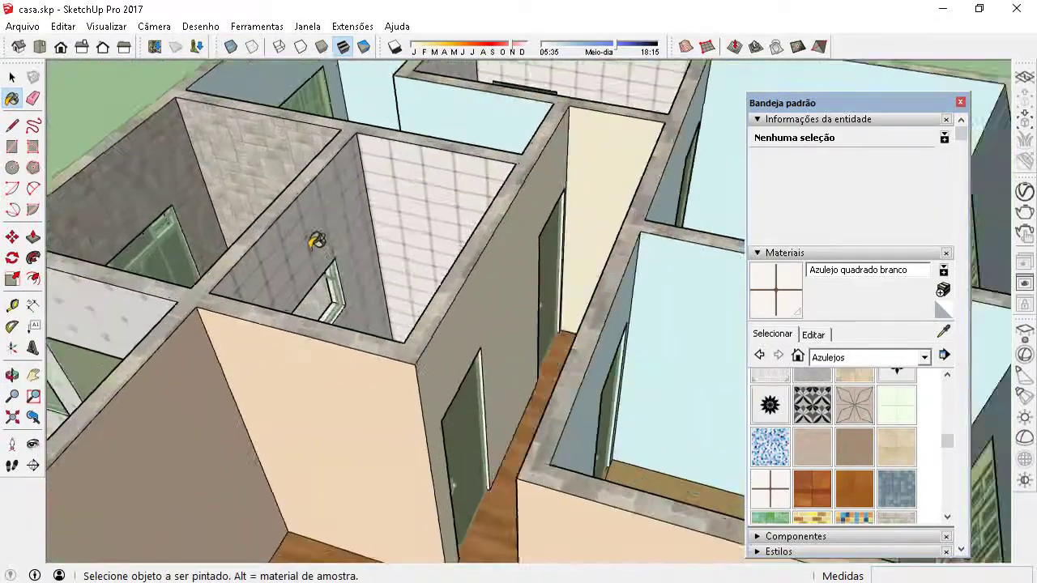
{"action": "scroll", "coordinate": [308, 273], "scroll_direction": "up", "scroll_amount": 4}
{"action": "scroll", "coordinate": [377, 250], "scroll_direction": "down", "scroll_amount": 4}
{"action": "scroll", "coordinate": [416, 240], "scroll_direction": "down", "scroll_amount": 3}
{"action": "middle_click_drag", "start_coordinate": [415, 240], "coordinate": [62, 287]}
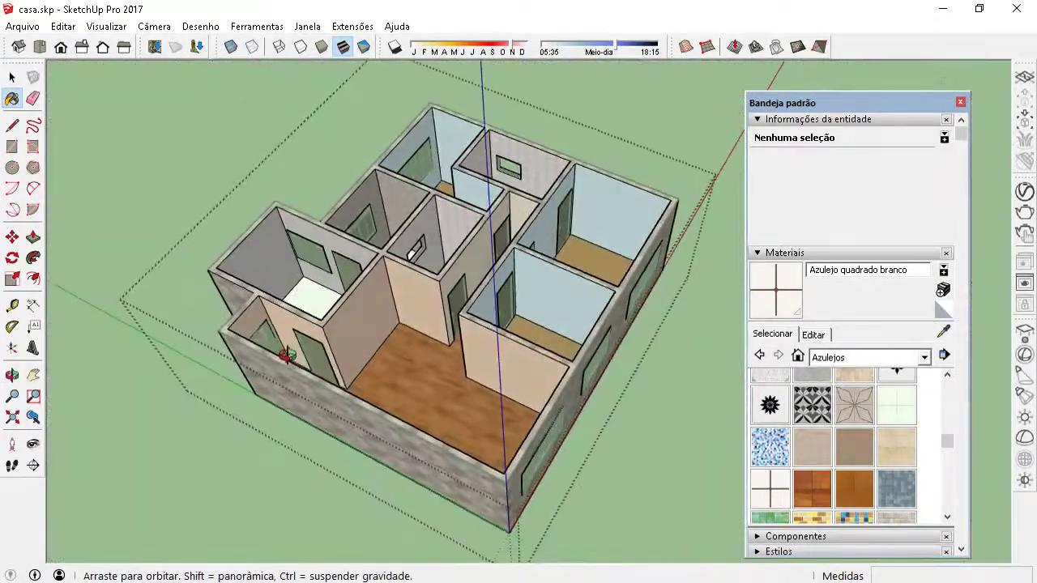
{"action": "scroll", "coordinate": [282, 111], "scroll_direction": "up", "scroll_amount": 3}
{"action": "middle_click_drag", "start_coordinate": [712, 186], "coordinate": [376, 76]}
{"action": "key", "text": "space"}
{"action": "scroll", "coordinate": [136, 347], "scroll_direction": "down", "scroll_amount": 2}
{"action": "mouse_move", "coordinate": [135, 347]}
{"action": "middle_mouse_down"}
{"action": "mouse_move", "coordinate": [289, 224]}
{"action": "mouse_move", "coordinate": [612, 297]}
{"action": "mouse_move", "coordinate": [573, 390]}
{"action": "middle_mouse_up"}
{"action": "scroll", "coordinate": [289, 224], "scroll_direction": "down", "scroll_amount": 3}
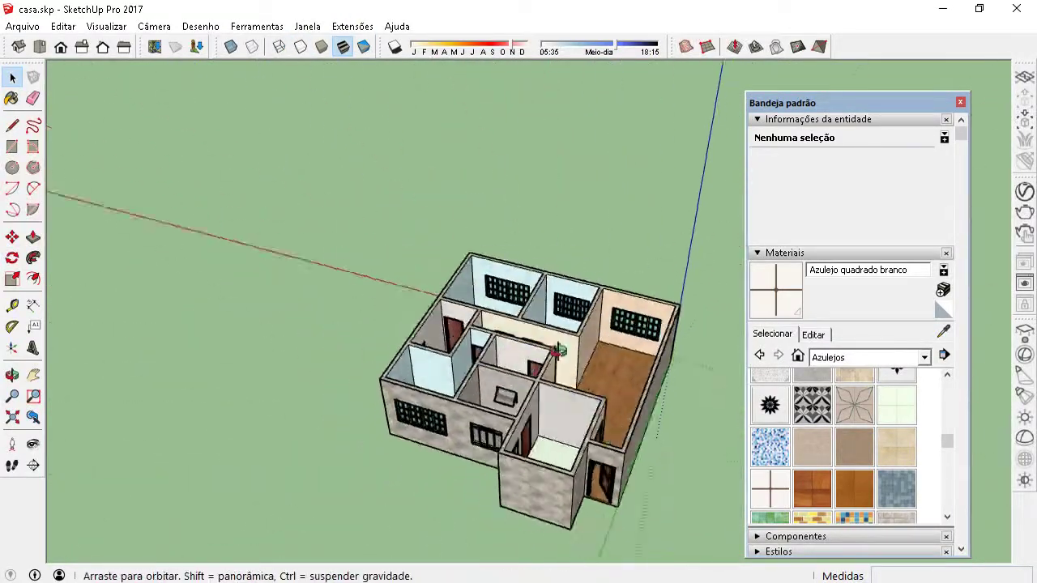
{"action": "scroll", "coordinate": [573, 390], "scroll_direction": "up", "scroll_amount": 2}
{"action": "scroll", "coordinate": [572, 390], "scroll_direction": "down", "scroll_amount": 3}
{"action": "mouse_move", "coordinate": [573, 390]}
{"action": "middle_mouse_down"}
{"action": "mouse_move", "coordinate": [411, 363]}
{"action": "mouse_move", "coordinate": [380, 257]}
{"action": "mouse_move", "coordinate": [370, 278]}
{"action": "mouse_move", "coordinate": [263, 199]}
{"action": "middle_mouse_up"}
{"action": "scroll", "coordinate": [669, 346], "scroll_direction": "up", "scroll_amount": 3}
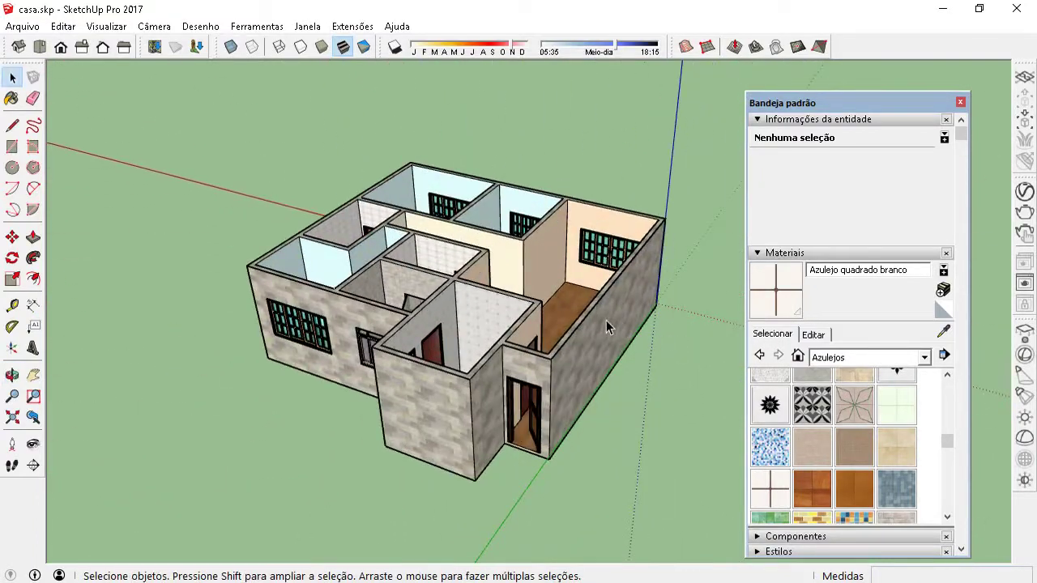
{"action": "mouse_move", "coordinate": [506, 328]}
{"action": "middle_mouse_down"}
{"action": "mouse_move", "coordinate": [499, 301]}
{"action": "mouse_move", "coordinate": [478, 382]}
{"action": "middle_mouse_up"}
{"action": "scroll", "coordinate": [476, 389], "scroll_direction": "up", "scroll_amount": 2}
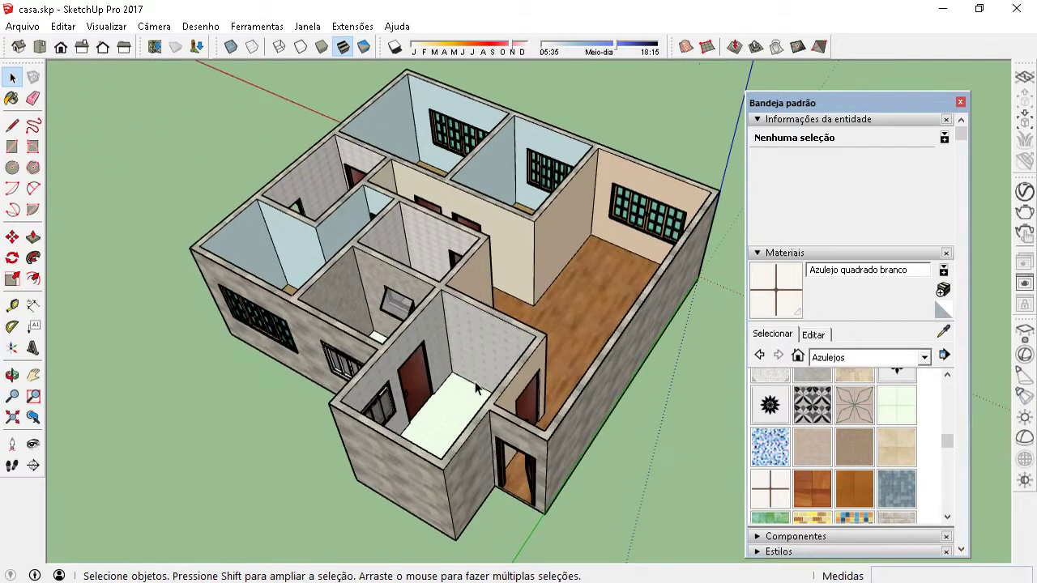